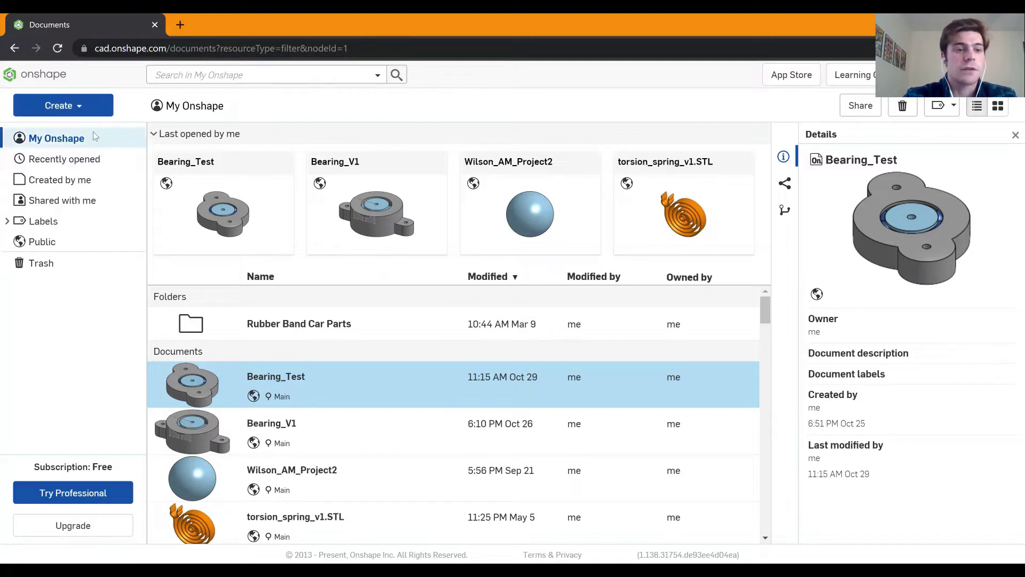
Create a new public document named Bearing.
{"action": "left_click", "coordinate": [81, 109]}
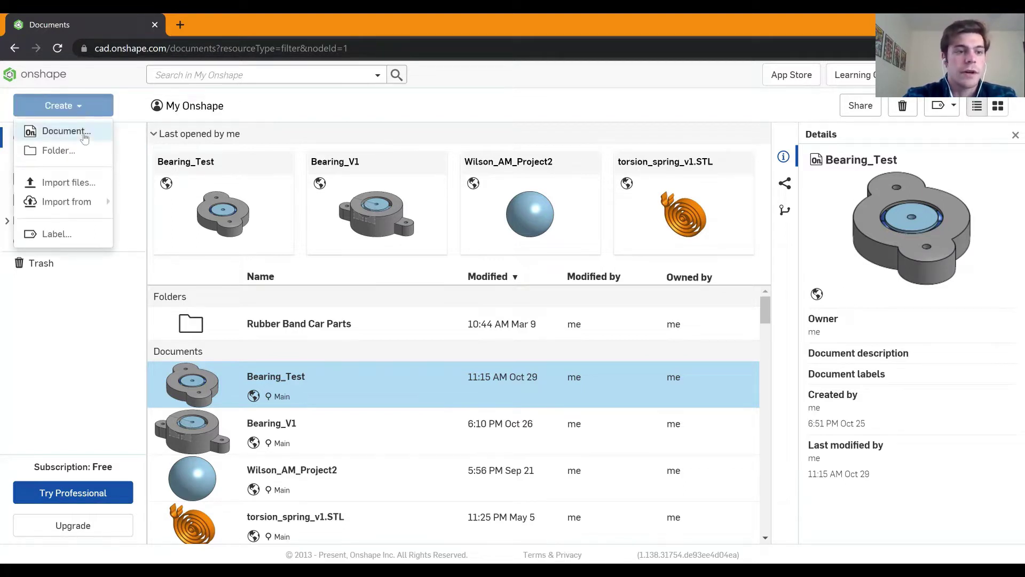
{"action": "left_click", "coordinate": [84, 134]}
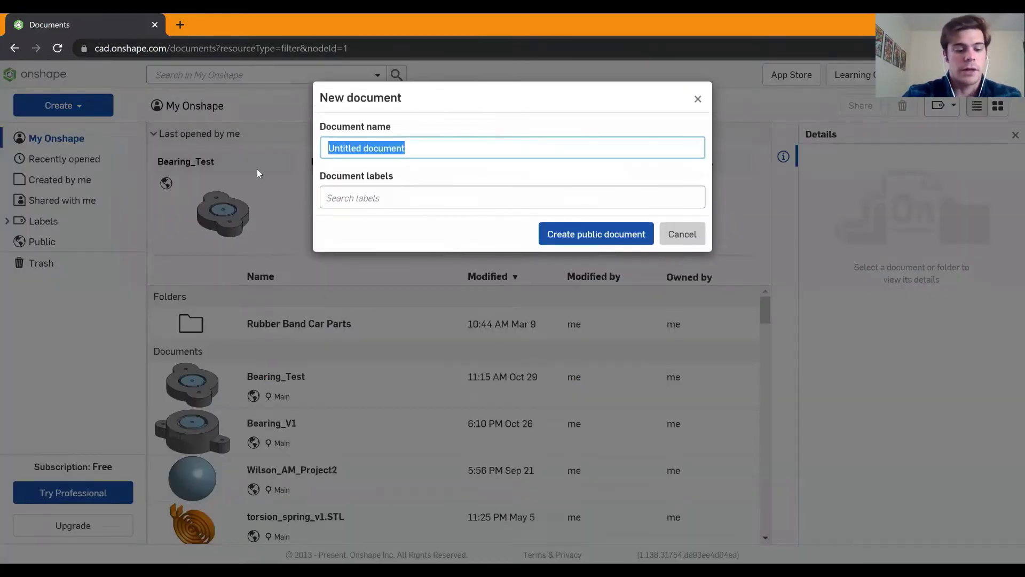
{"action": "type", "text": "Bearing"}
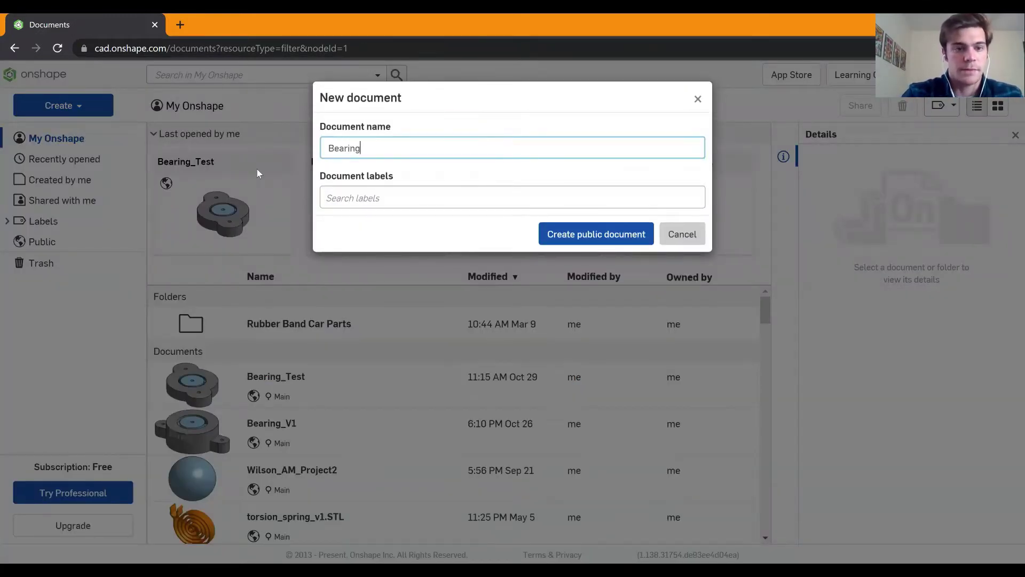
{"action": "key", "text": "Return"}
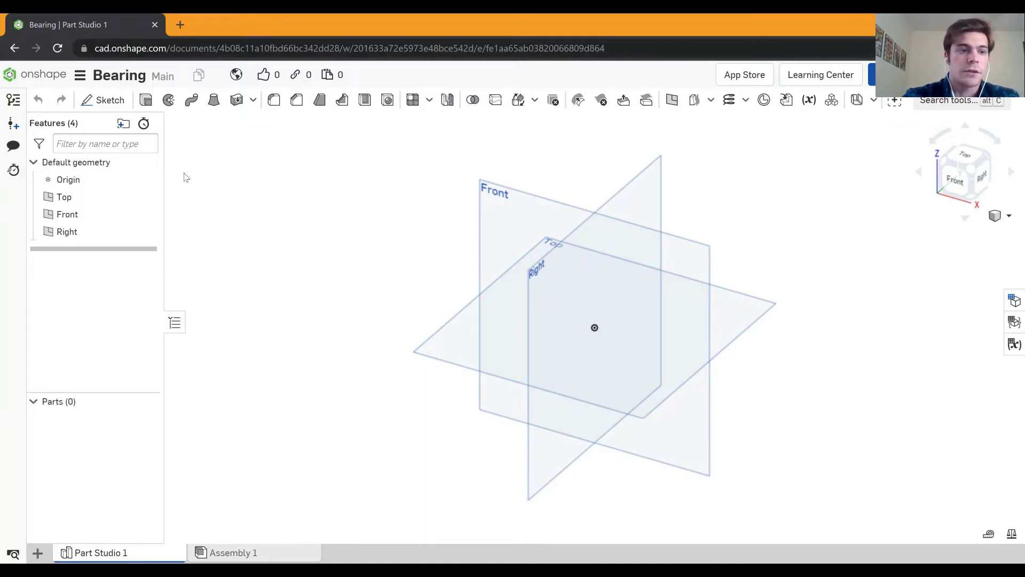
Start a new sketch on the Front plane.
{"action": "left_click", "coordinate": [111, 101]}
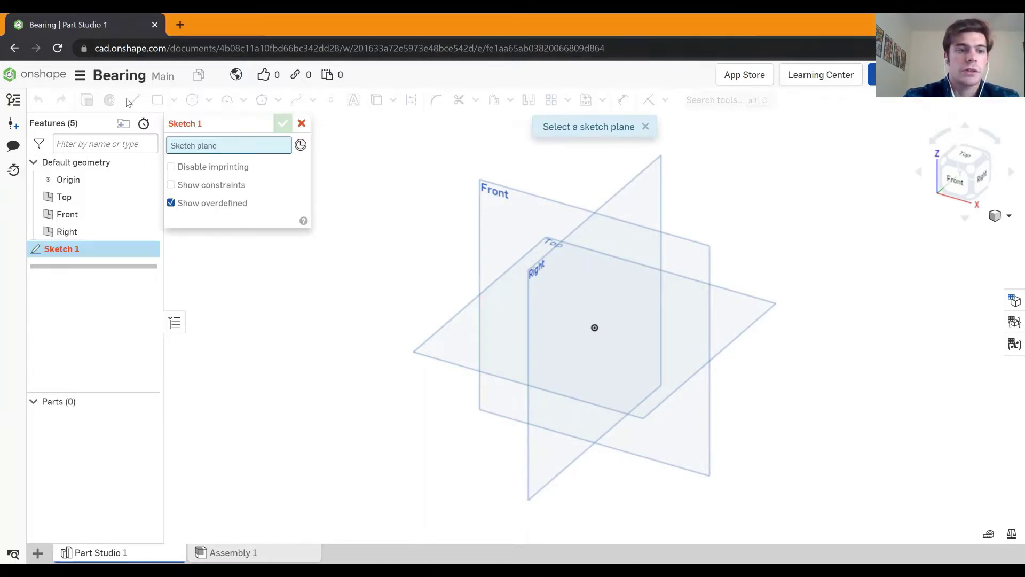
{"action": "left_click", "coordinate": [509, 201]}
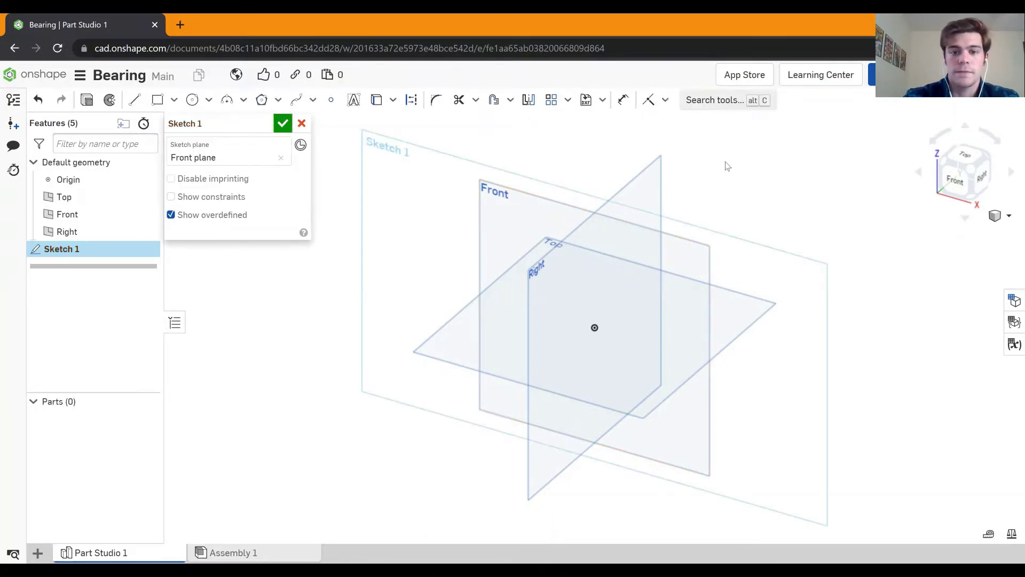
{"action": "left_click", "coordinate": [952, 175]}
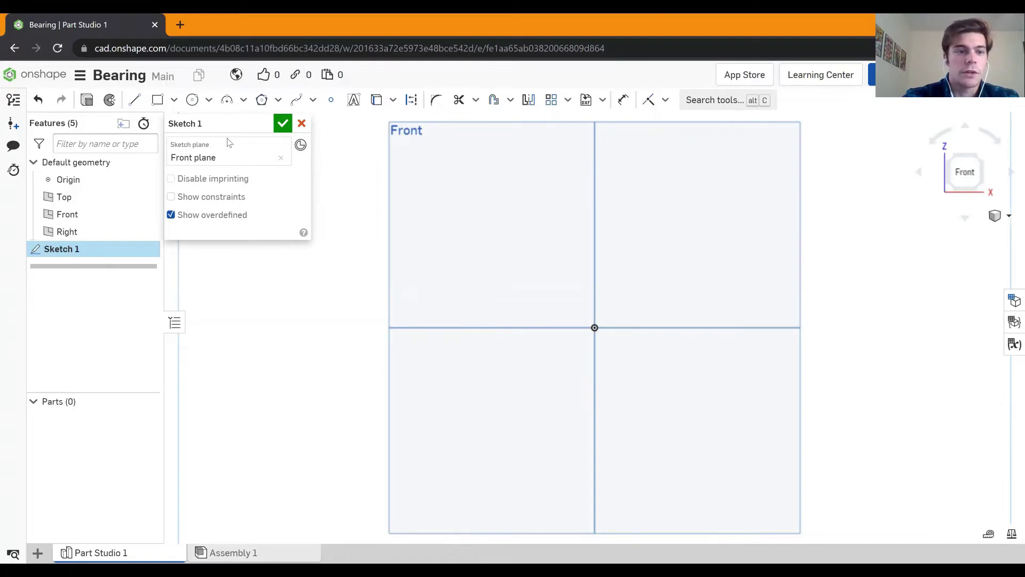
Sketch a corner rectangle about 1.08 in wide and 0.53 in high, extending up and to the left from the origin.
{"action": "left_click", "coordinate": [157, 101]}
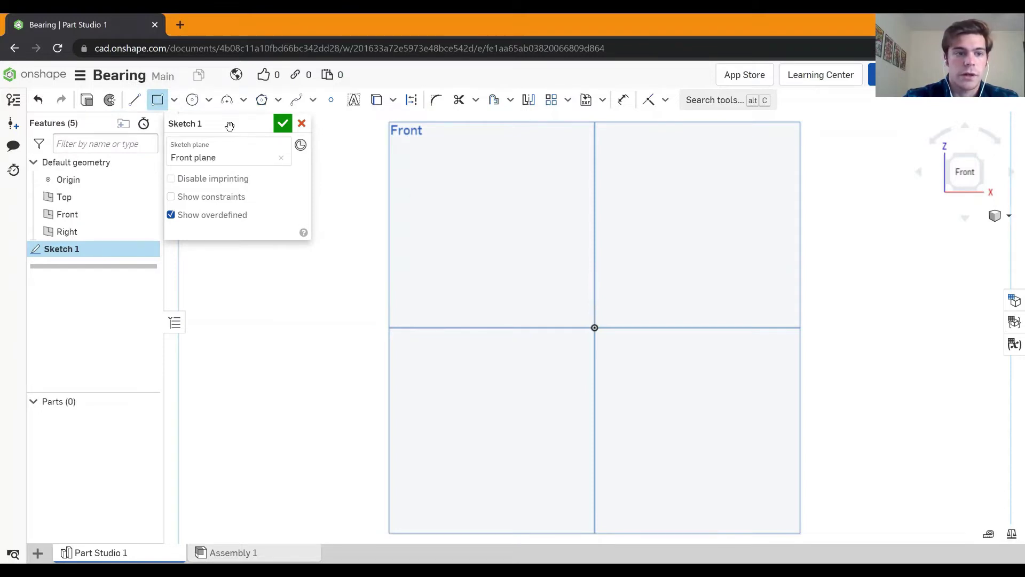
{"action": "left_click", "coordinate": [174, 100]}
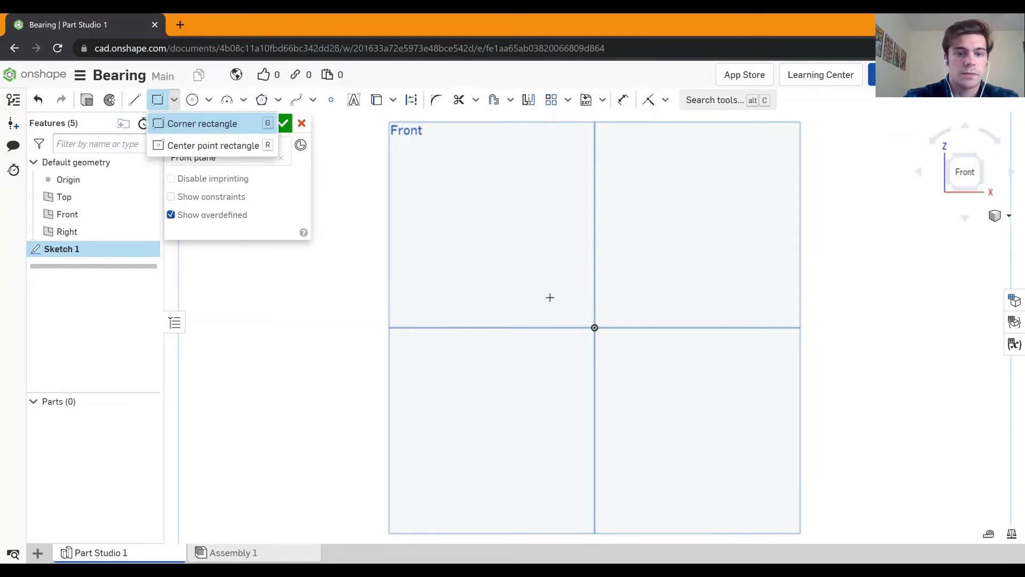
{"action": "left_click", "coordinate": [174, 100]}
{"action": "left_click", "coordinate": [174, 100]}
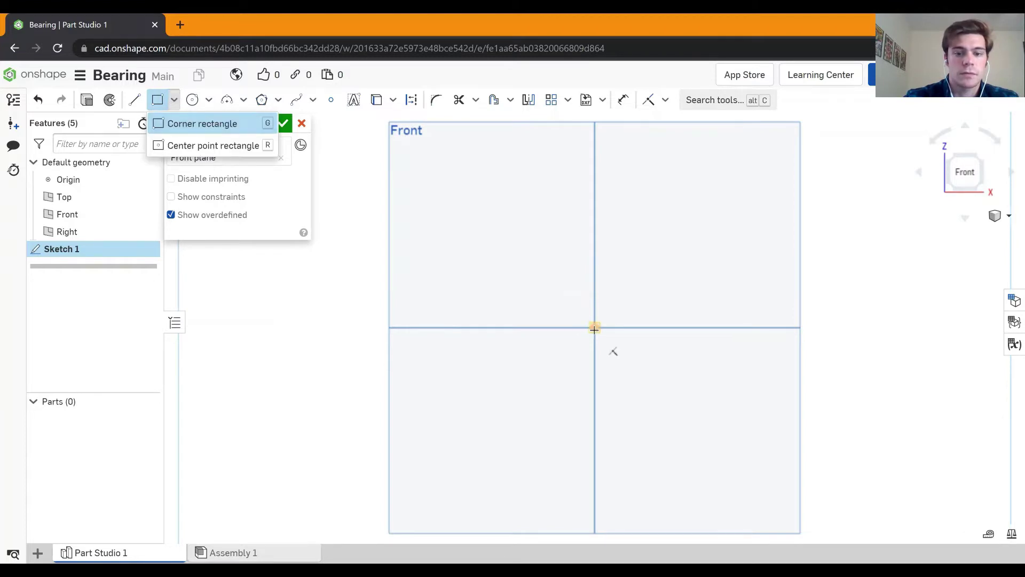
{"action": "left_click", "coordinate": [594, 328]}
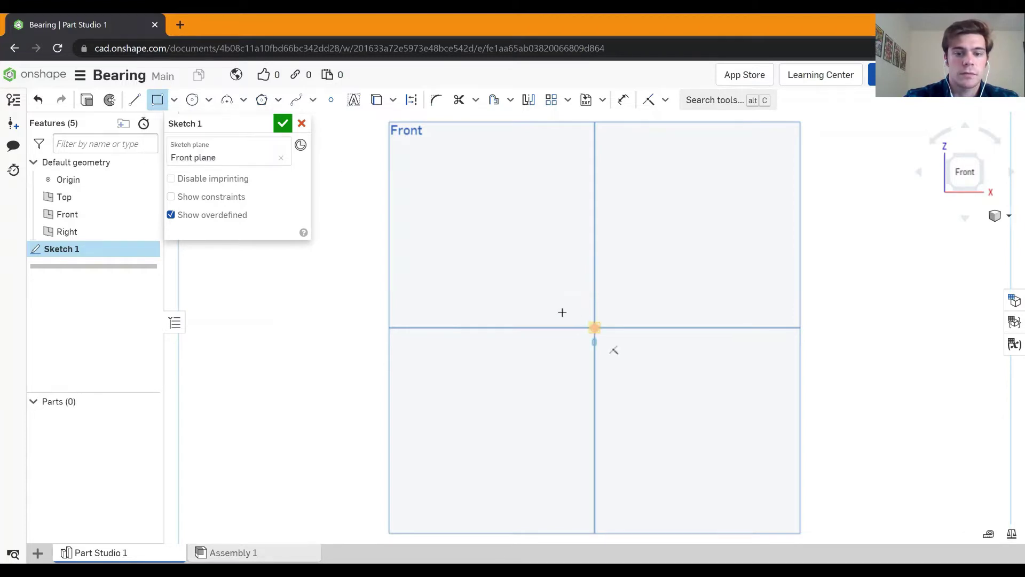
{"action": "left_click", "coordinate": [521, 292]}
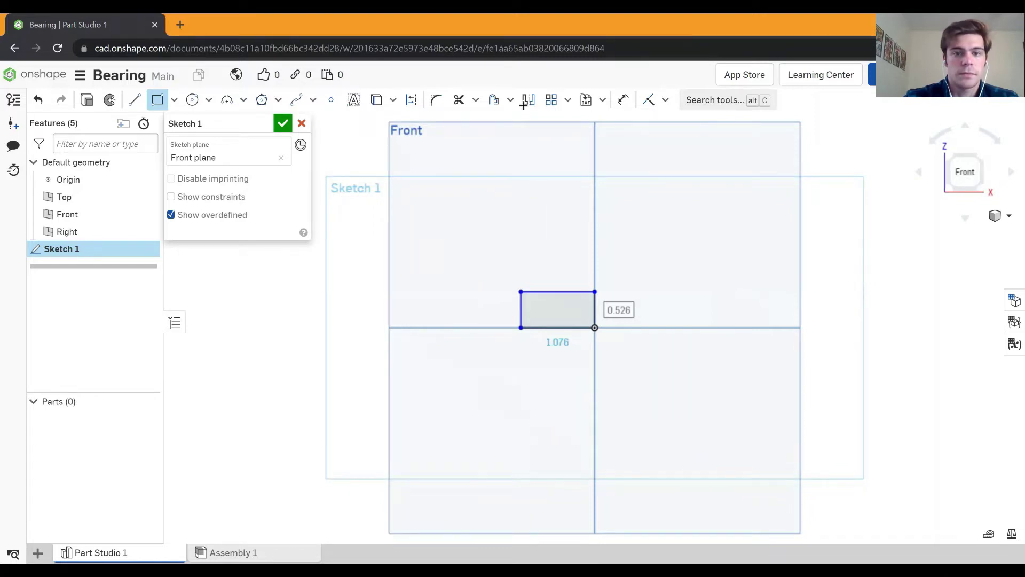
Dimension the rectangle's left edge to a height of 0.375 in.
{"action": "left_click", "coordinate": [620, 100]}
{"action": "left_click", "coordinate": [521, 311]}
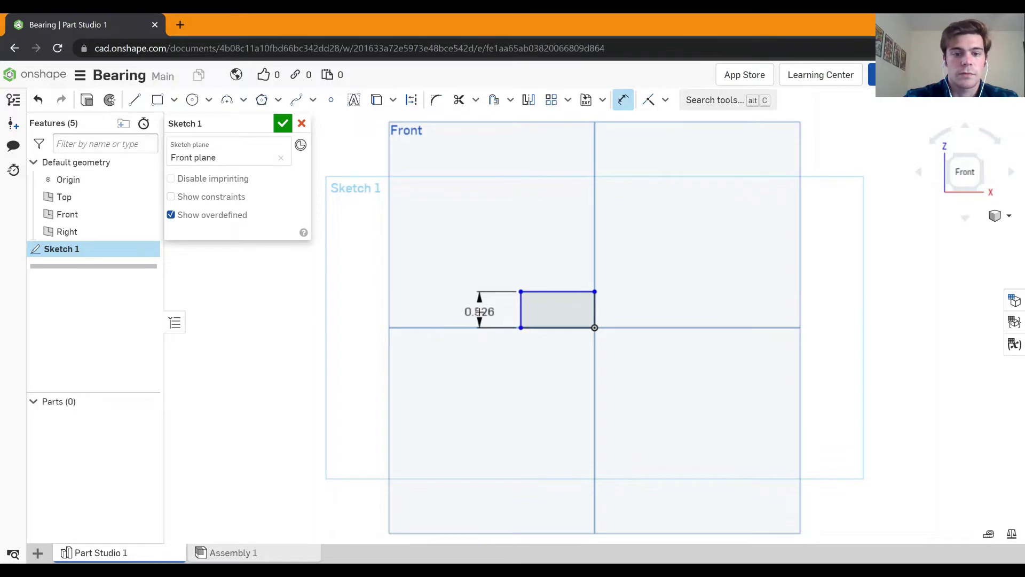
{"action": "left_click", "coordinate": [479, 311]}
{"action": "key", "text": "BackSpace"}
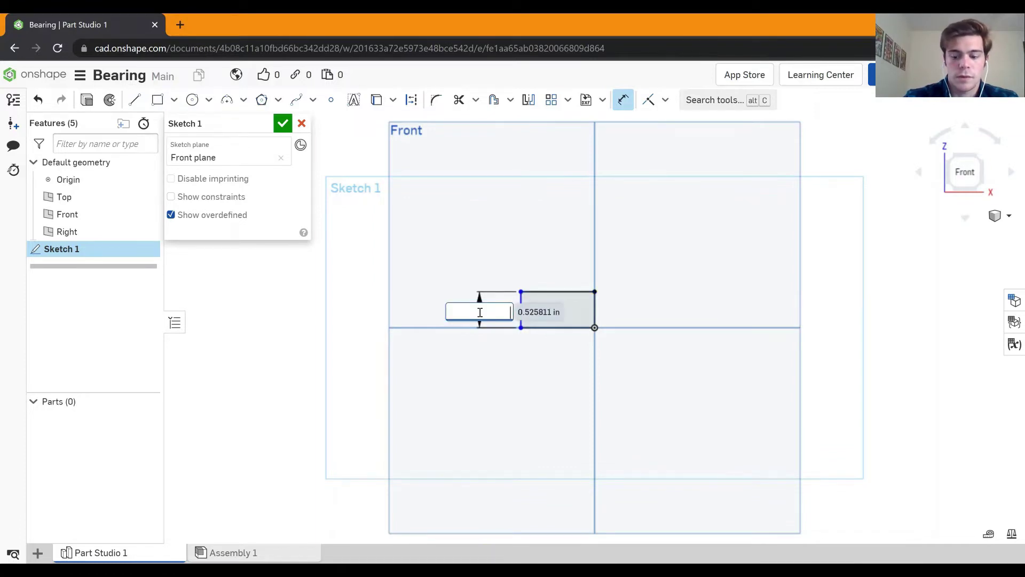
{"action": "type", "text": "0.375"}
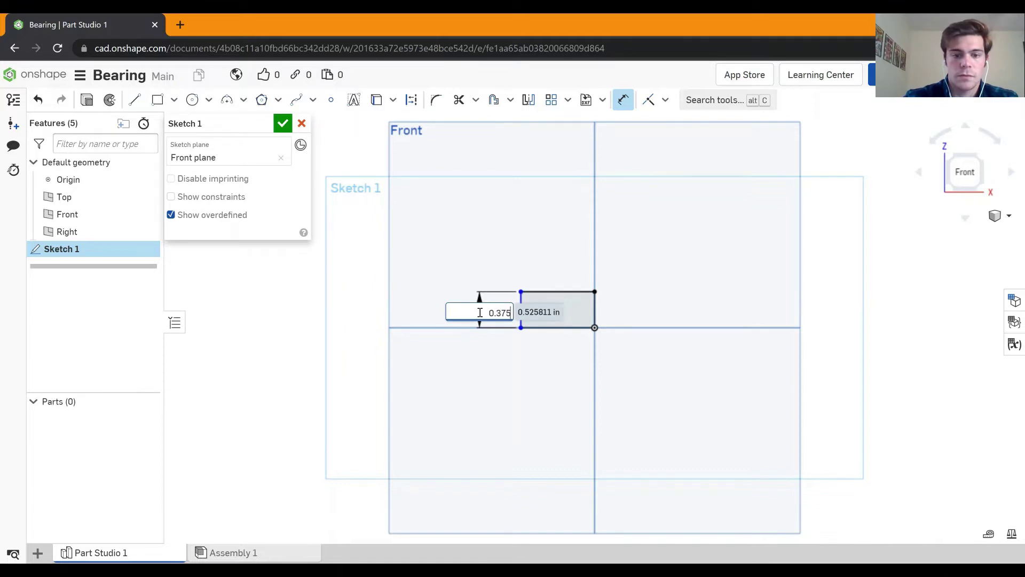
{"action": "key", "text": "Return"}
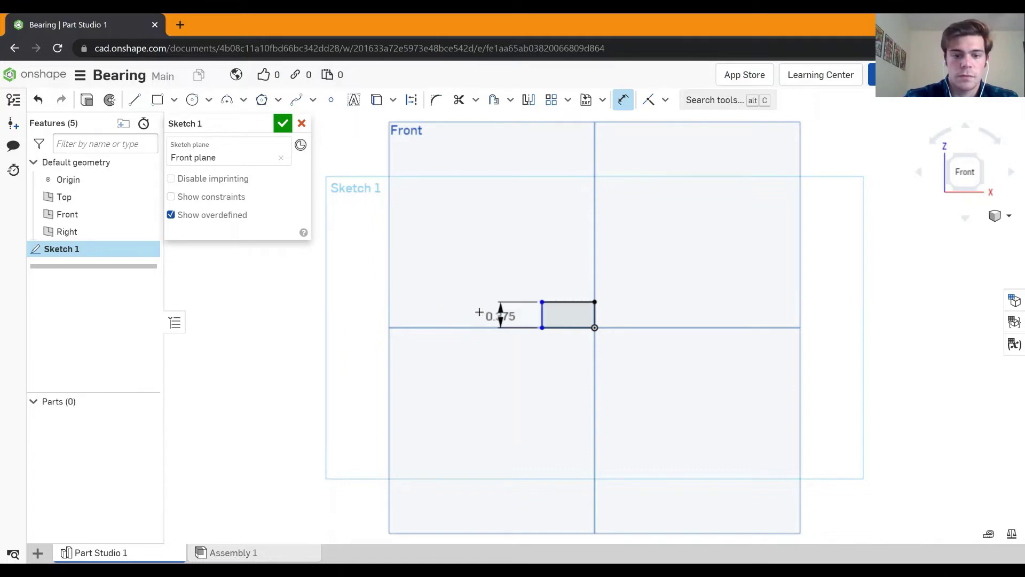
Dimension the rectangle's top edge to a width of 0.875 in.
{"action": "left_click", "coordinate": [575, 303]}
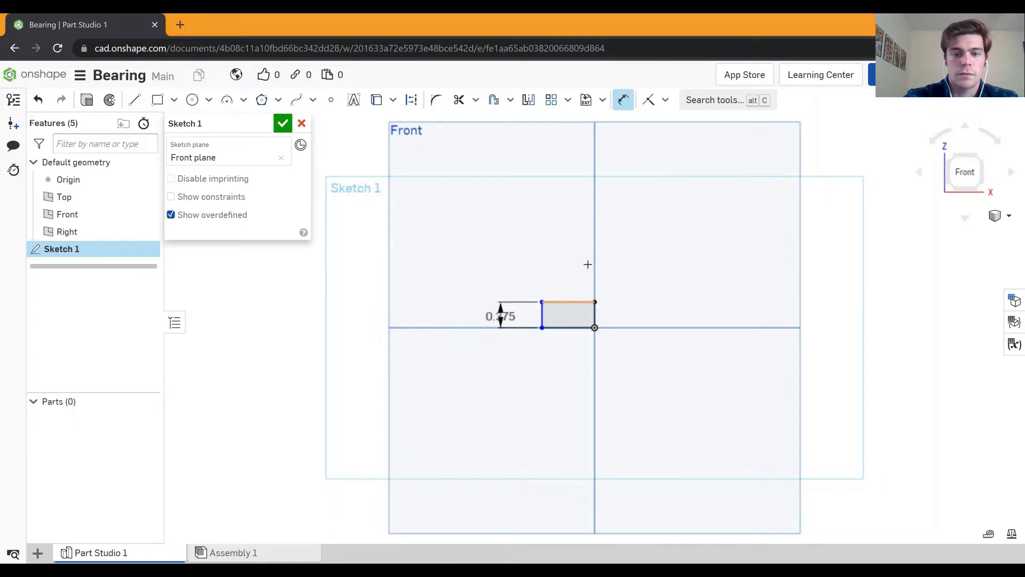
{"action": "left_click", "coordinate": [588, 264]}
{"action": "type", "text": "0.8"}
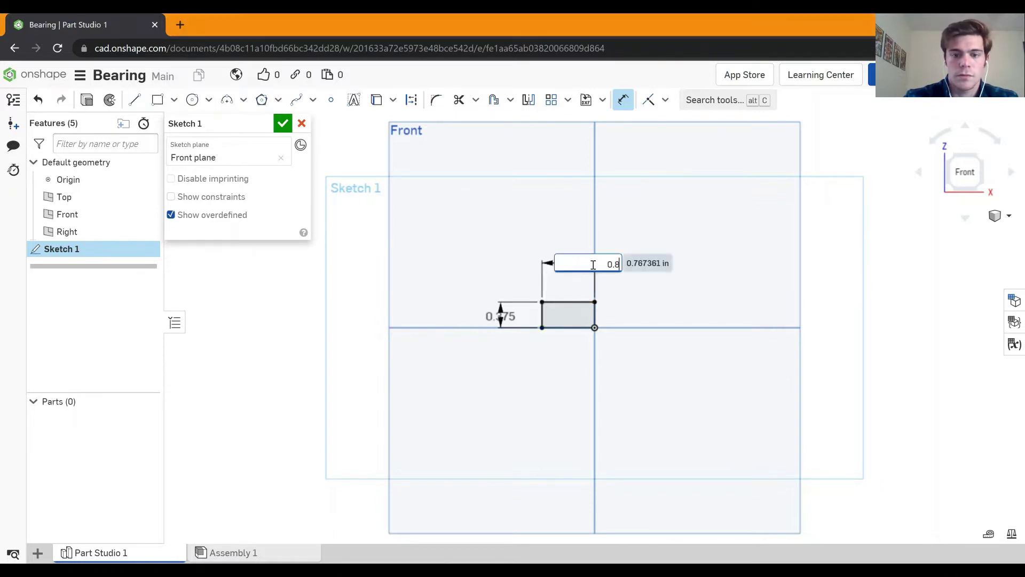
{"action": "type", "text": "75"}
{"action": "key", "text": "Return"}
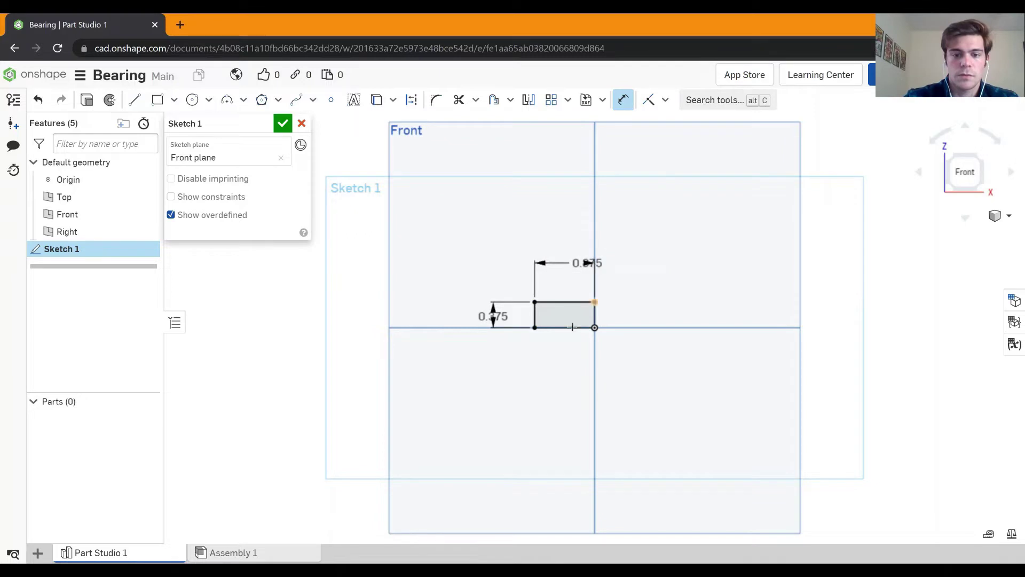
Sketch a circle about 0.215 in in diameter at the rectangle's center, aligned with its top and right edge midpoints.
{"action": "scroll", "coordinate": [560, 315], "scroll_direction": "up", "scroll_amount": 3}
{"action": "left_click_drag", "start_coordinate": [647, 186], "coordinate": [602, 184]}
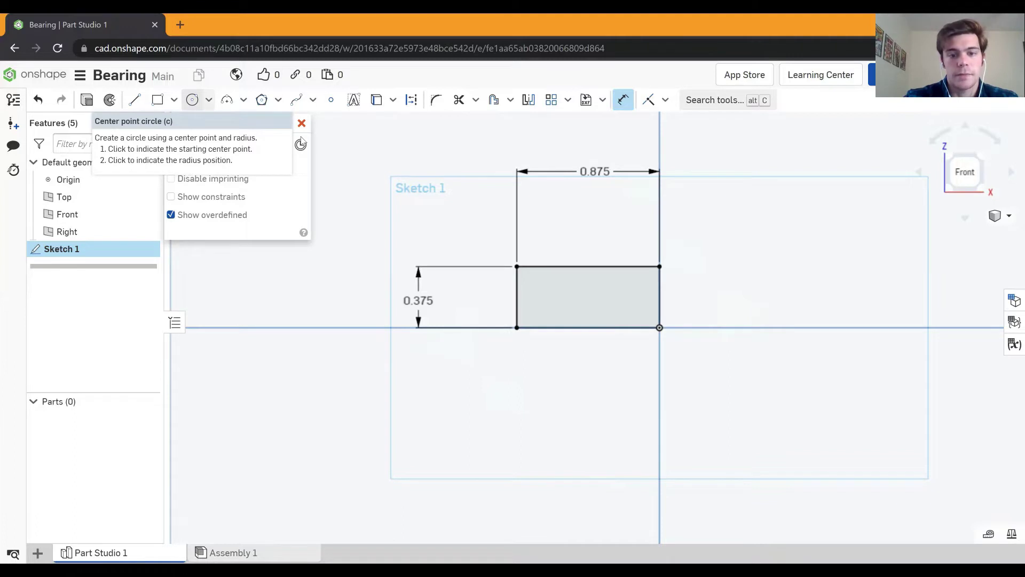
{"action": "key", "text": "c"}
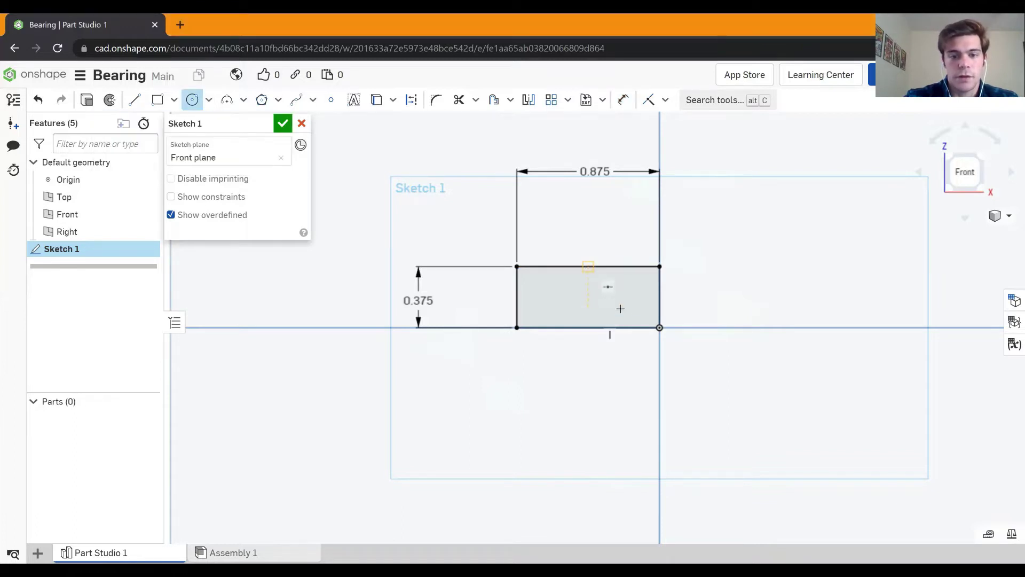
{"action": "left_click", "coordinate": [588, 297]}
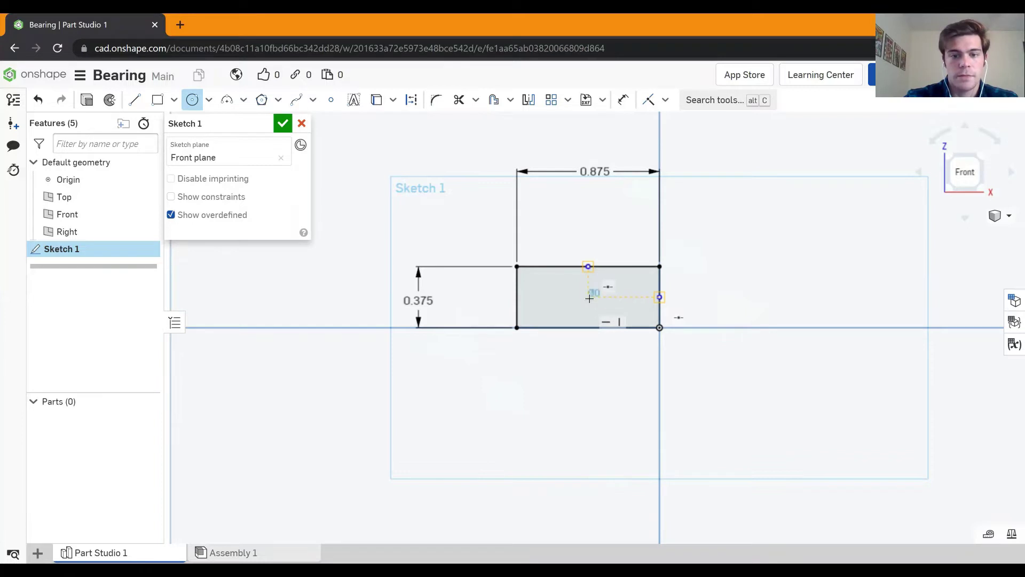
{"action": "left_click", "coordinate": [609, 291]}
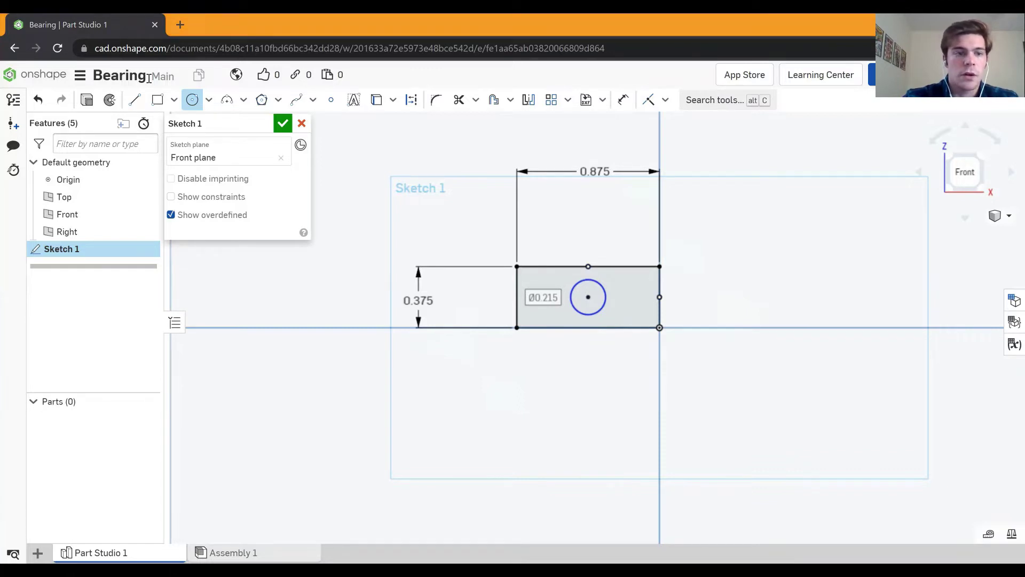
Dimension the circle's diameter to 0.3 in.
{"action": "left_click", "coordinate": [623, 100]}
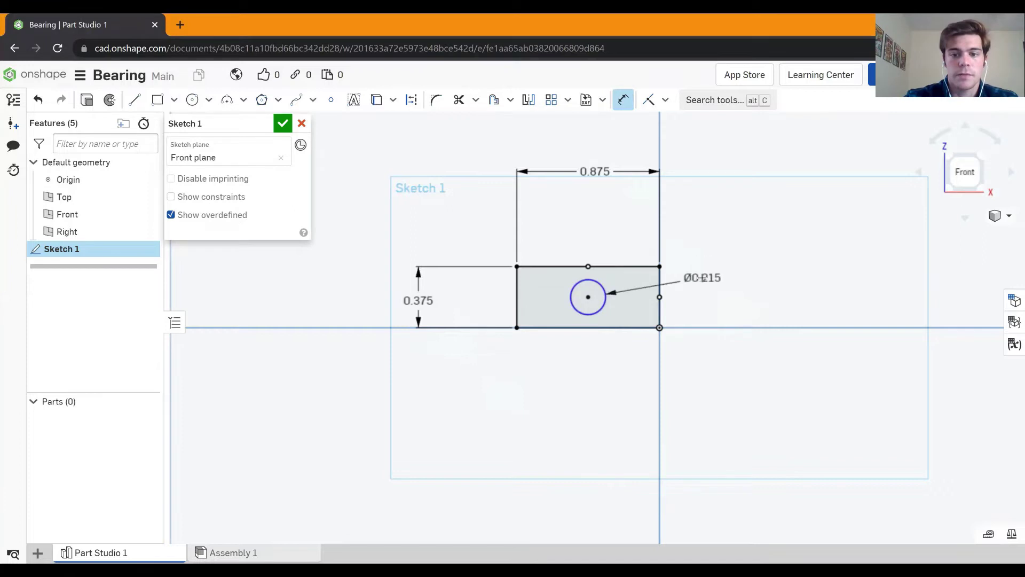
{"action": "left_click", "coordinate": [715, 279]}
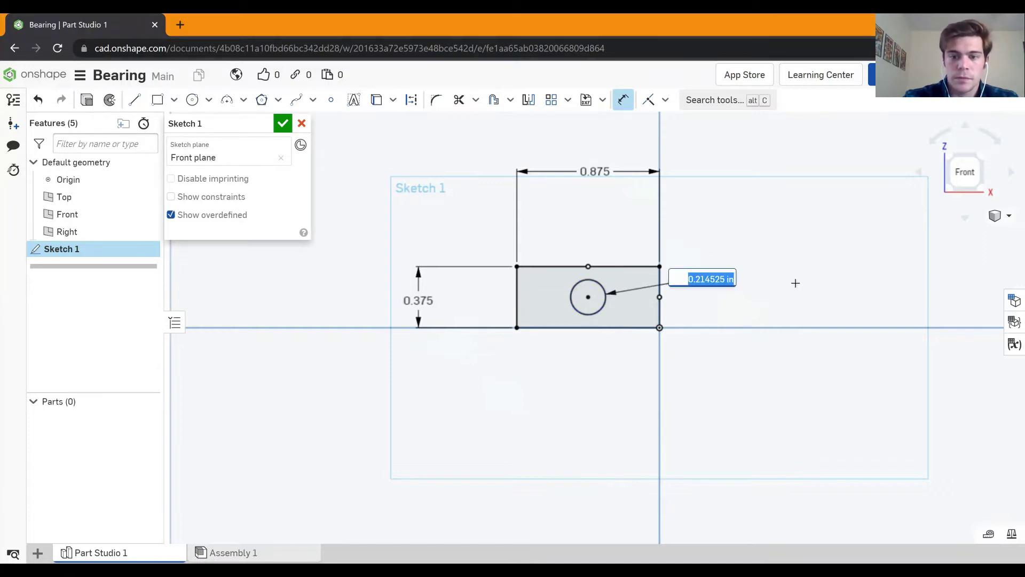
{"action": "type", "text": "0.3"}
{"action": "key", "text": "Return"}
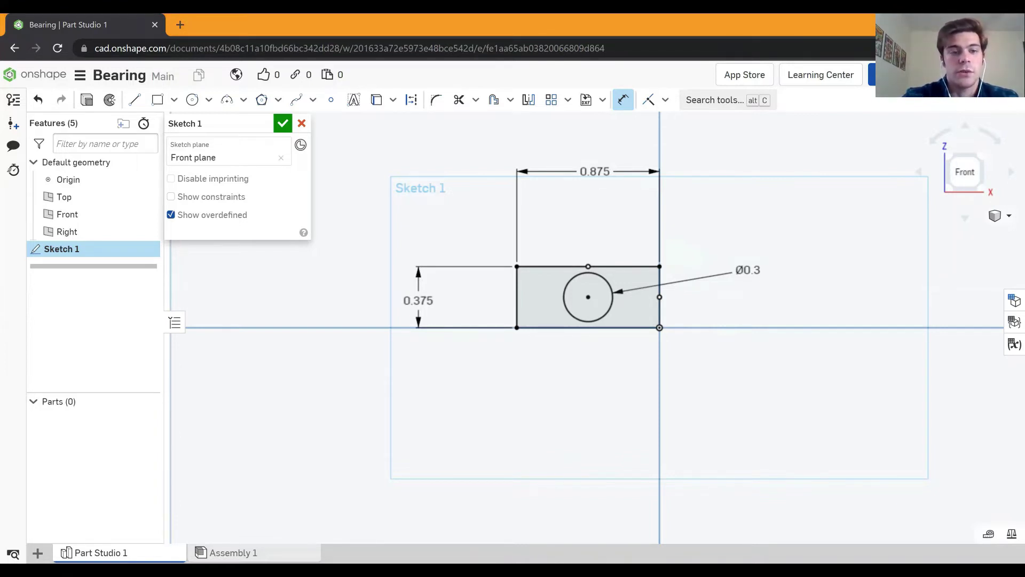
Sketch a center point rectangle about 0.19 in wide from the circle's center, spanning the full height of the outer rectangle.
{"action": "left_click", "coordinate": [172, 100]}
{"action": "left_click", "coordinate": [211, 143]}
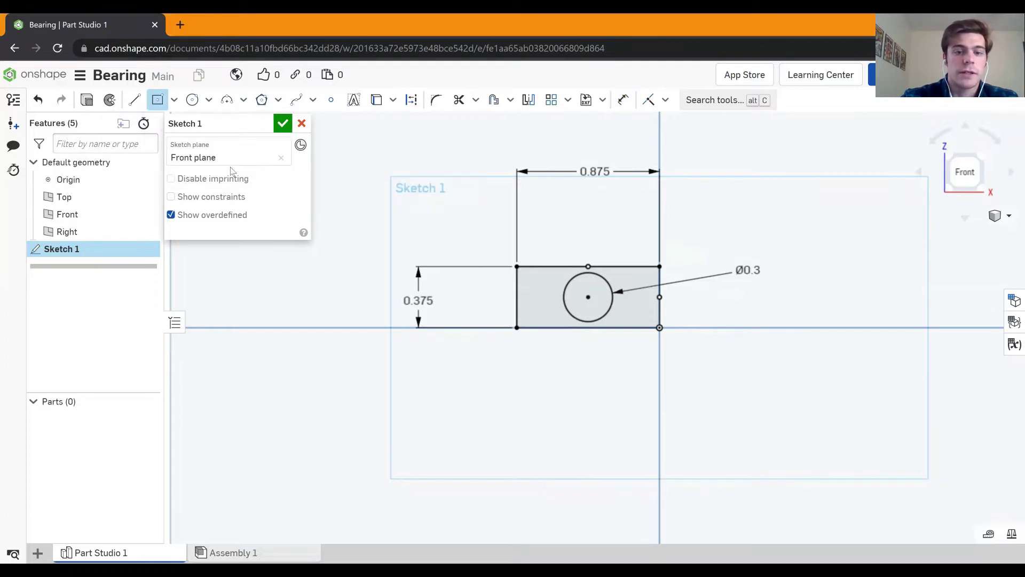
{"action": "left_click", "coordinate": [587, 297]}
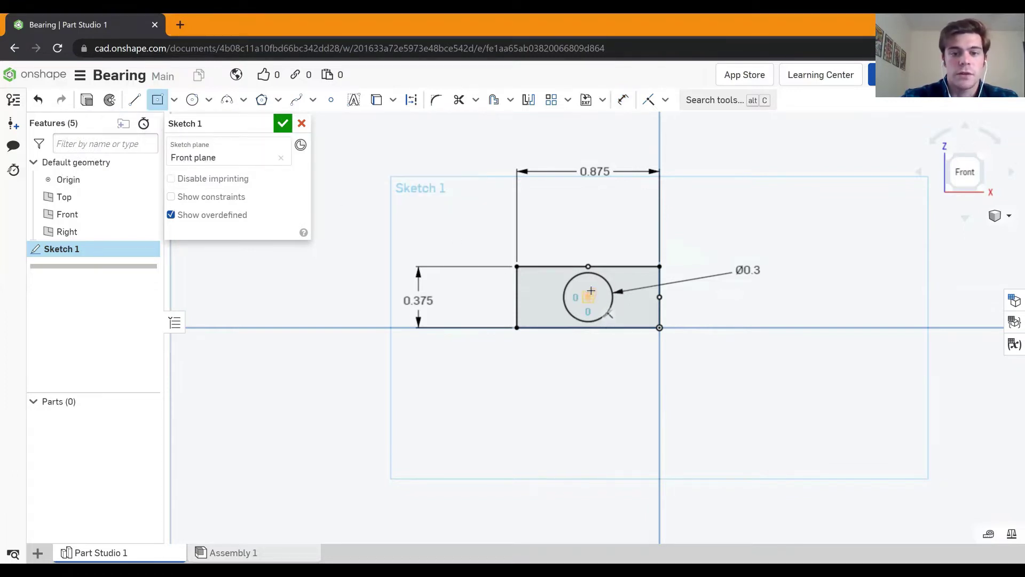
{"action": "left_click", "coordinate": [604, 267]}
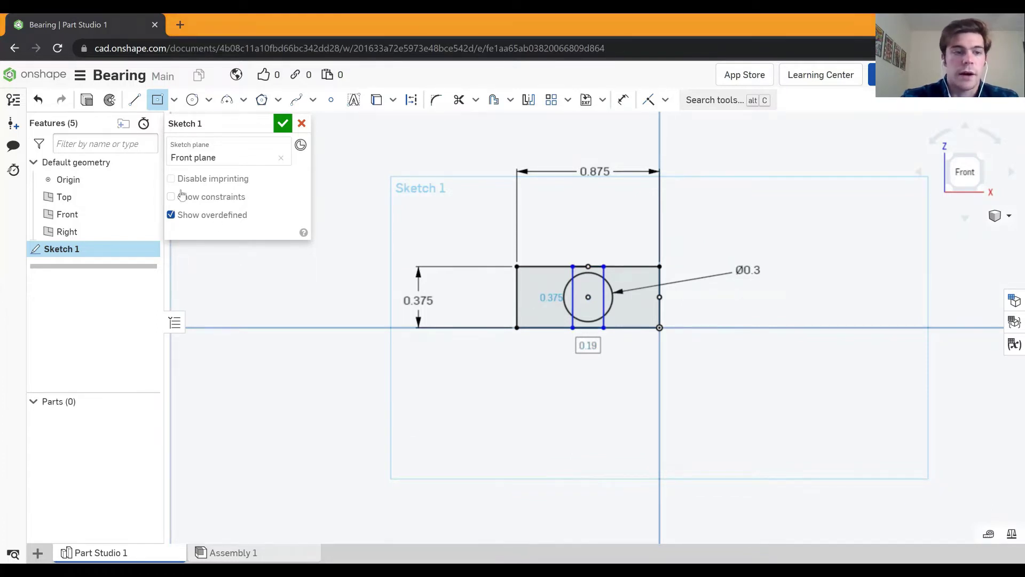
{"action": "key", "text": "Tab"}
Dimension the distance between the narrow rectangle's two vertical sides to 0.075 in.
{"action": "left_click", "coordinate": [622, 101]}
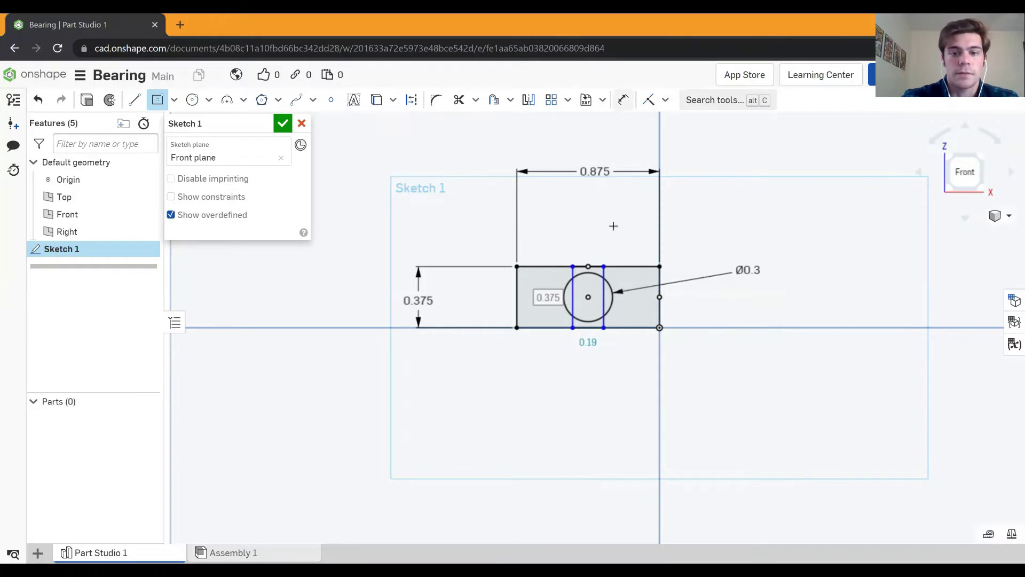
{"action": "scroll", "coordinate": [587, 316], "scroll_direction": "up", "scroll_amount": 3}
{"action": "left_click", "coordinate": [552, 288]}
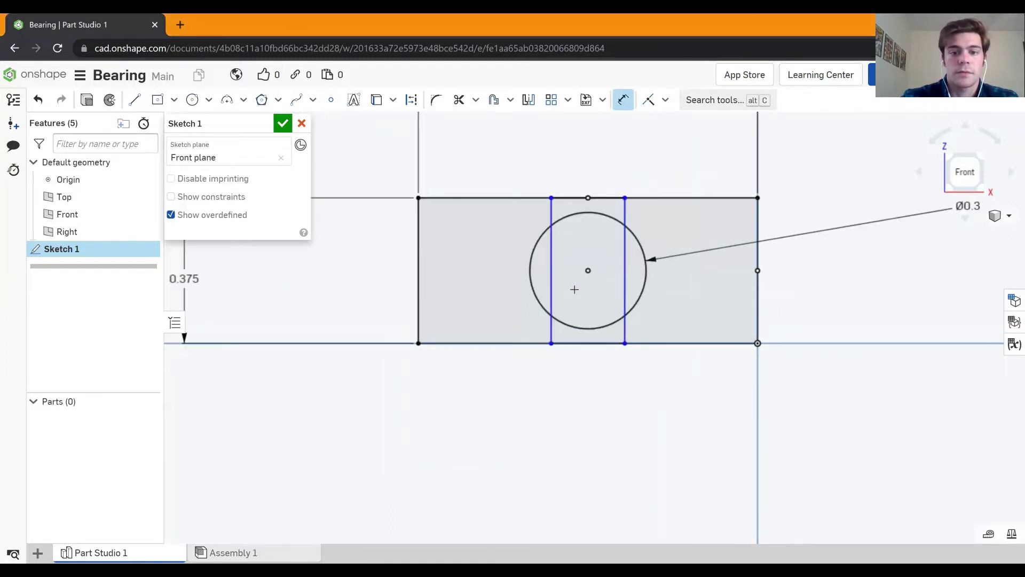
{"action": "left_click", "coordinate": [624, 291]}
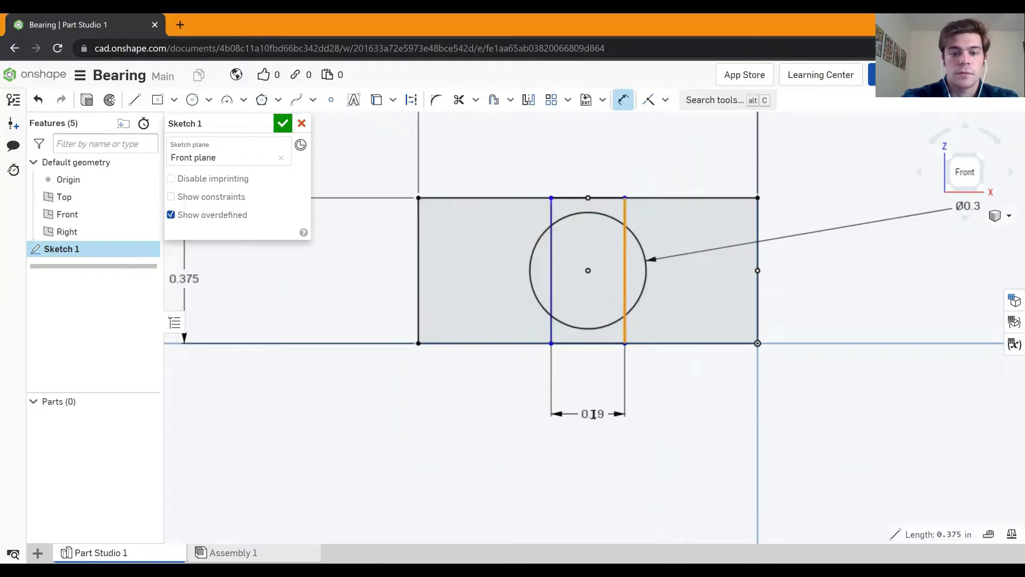
{"action": "left_click", "coordinate": [592, 414]}
{"action": "type", "text": "0.075"}
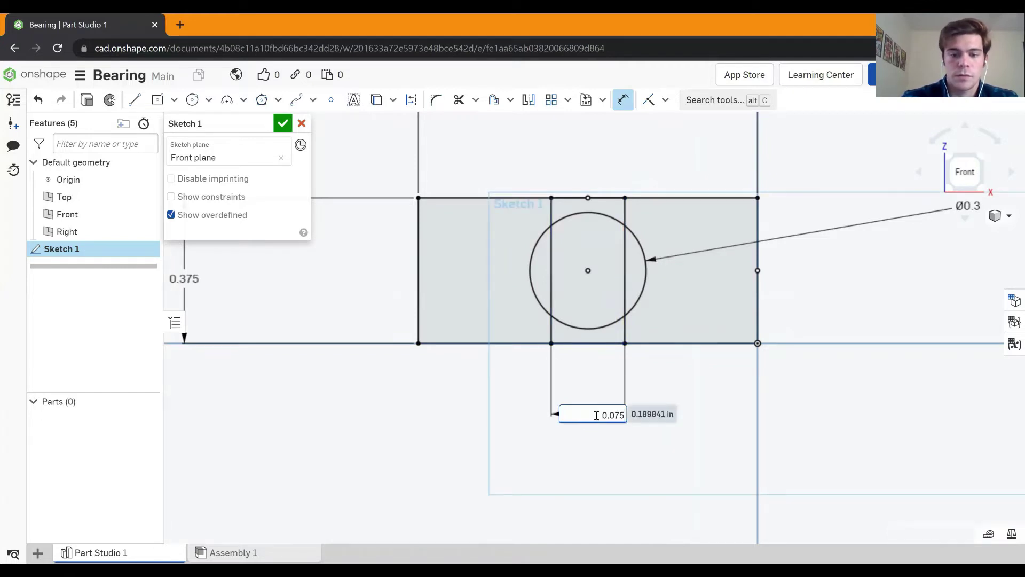
{"action": "key", "text": "Return"}
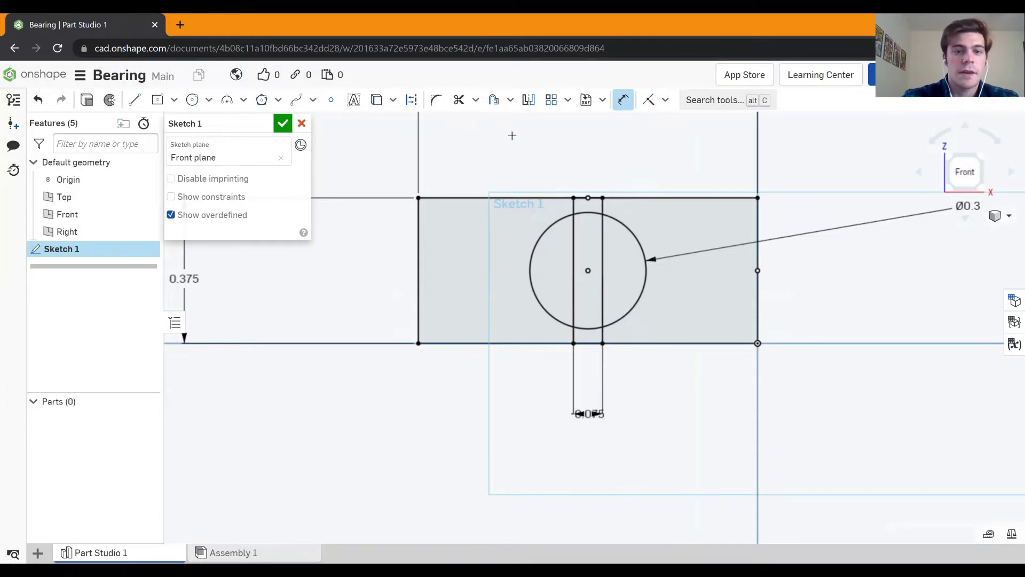
Trim the overlapping line and arc segments between and inside the circle and narrow rectangle, leaving two separate grooved profiles, and finish the sketch.
{"action": "left_click", "coordinate": [458, 101]}
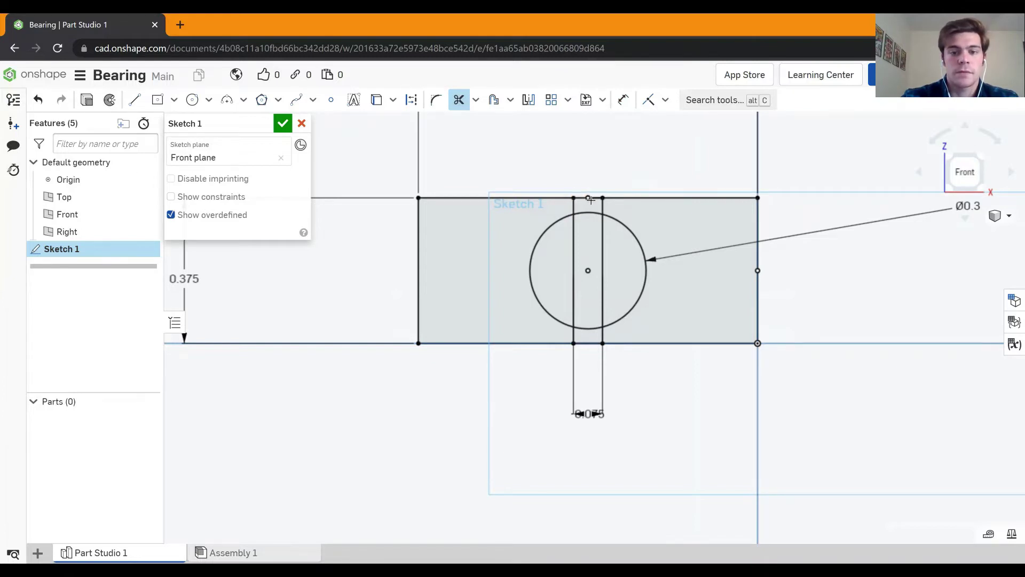
{"action": "left_click", "coordinate": [589, 213]}
{"action": "left_click", "coordinate": [587, 198]}
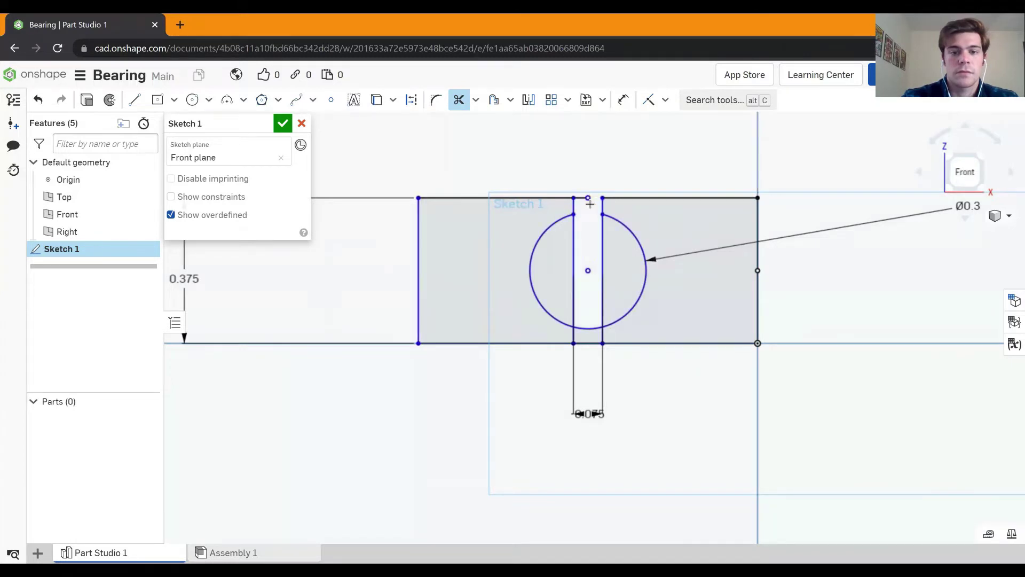
{"action": "left_click", "coordinate": [573, 240]}
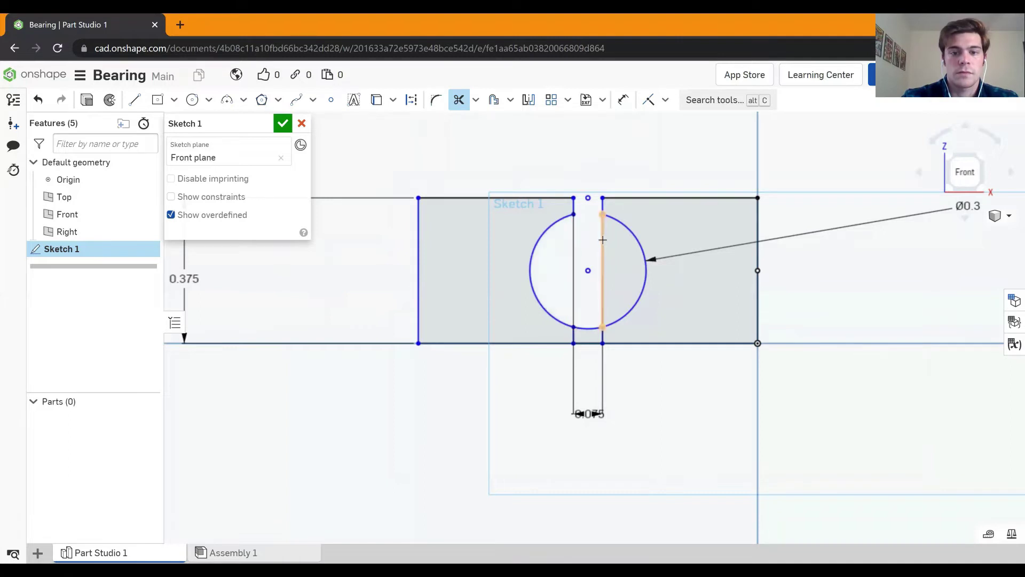
{"action": "left_click", "coordinate": [604, 240]}
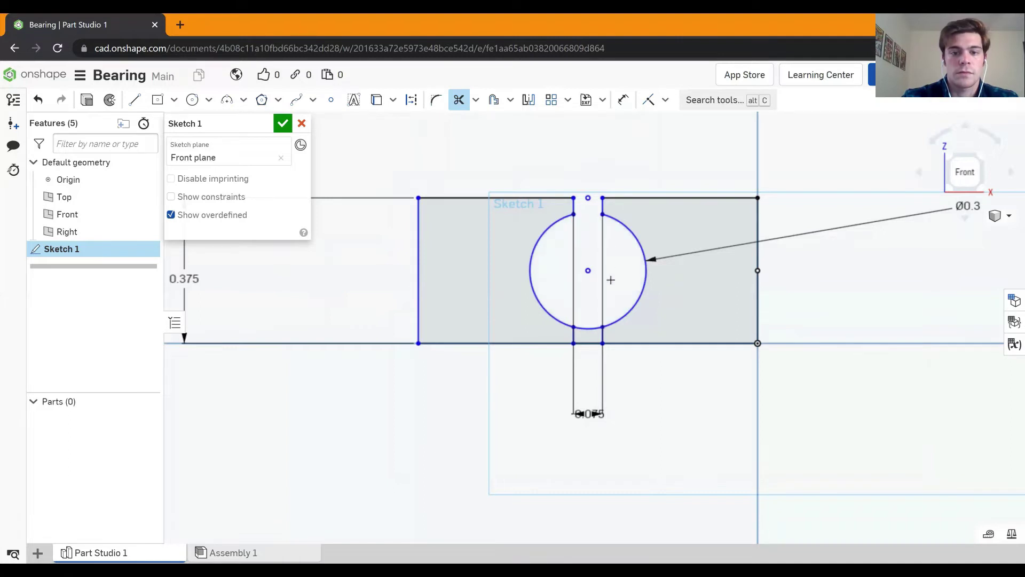
{"action": "left_click", "coordinate": [593, 329]}
{"action": "left_click", "coordinate": [588, 344]}
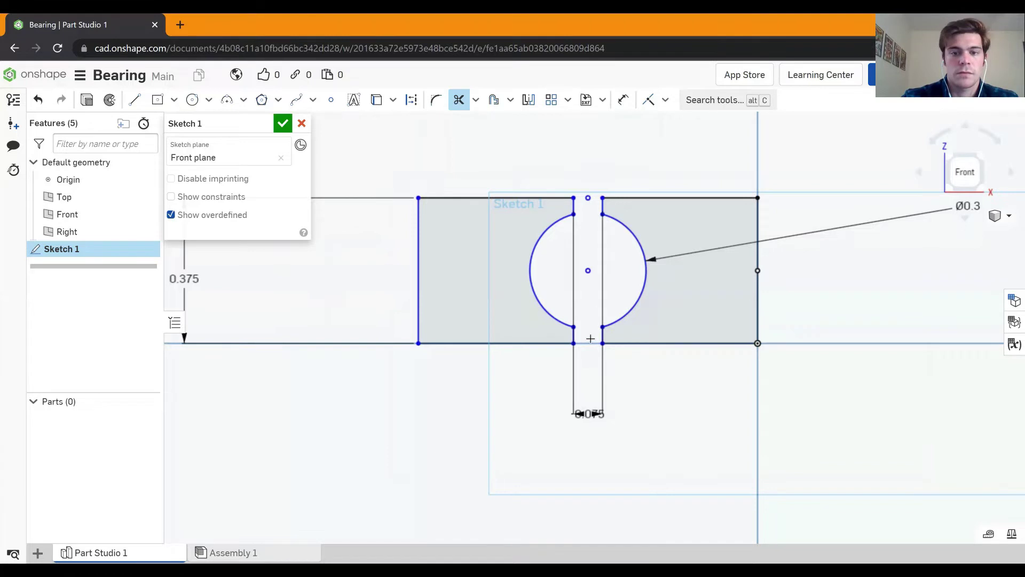
{"action": "scroll", "coordinate": [591, 339], "scroll_direction": "up", "scroll_amount": 2}
{"action": "scroll", "coordinate": [593, 345], "scroll_direction": "down", "scroll_amount": 3}
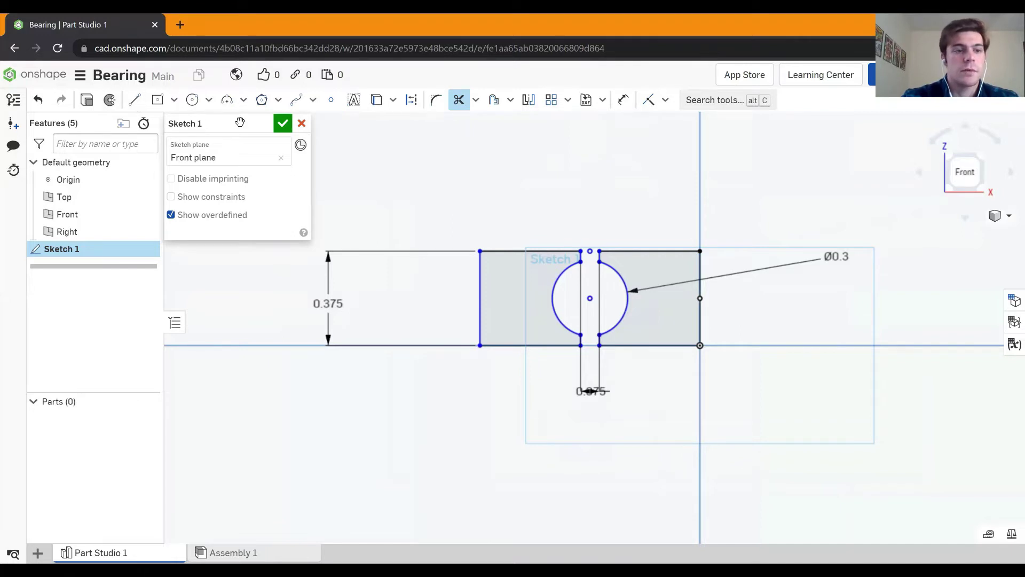
{"action": "left_click", "coordinate": [282, 124]}
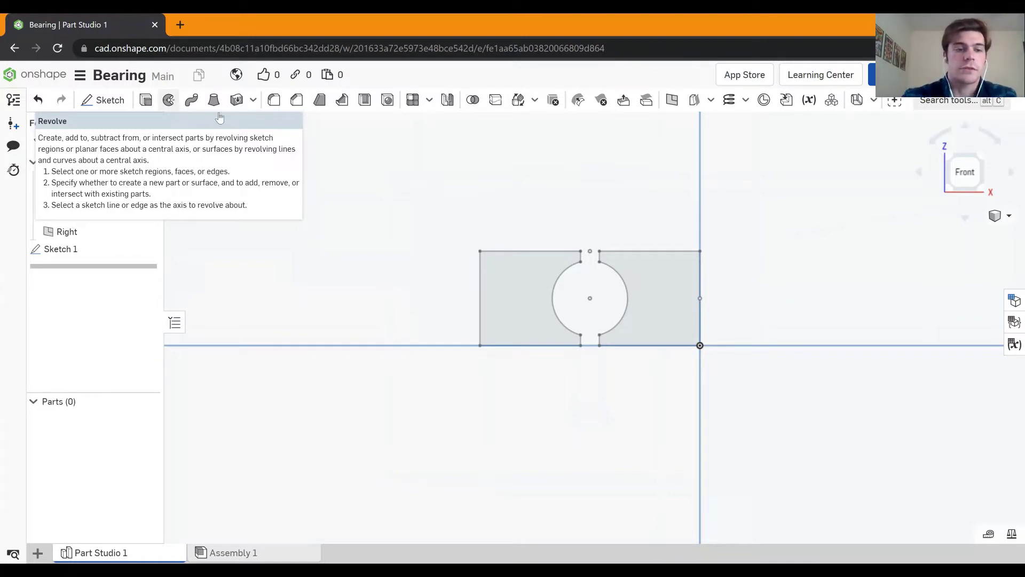
Revolve both sketch regions as new solids through a full turn about the profile's vertical edge at the origin.
{"action": "left_click", "coordinate": [168, 100]}
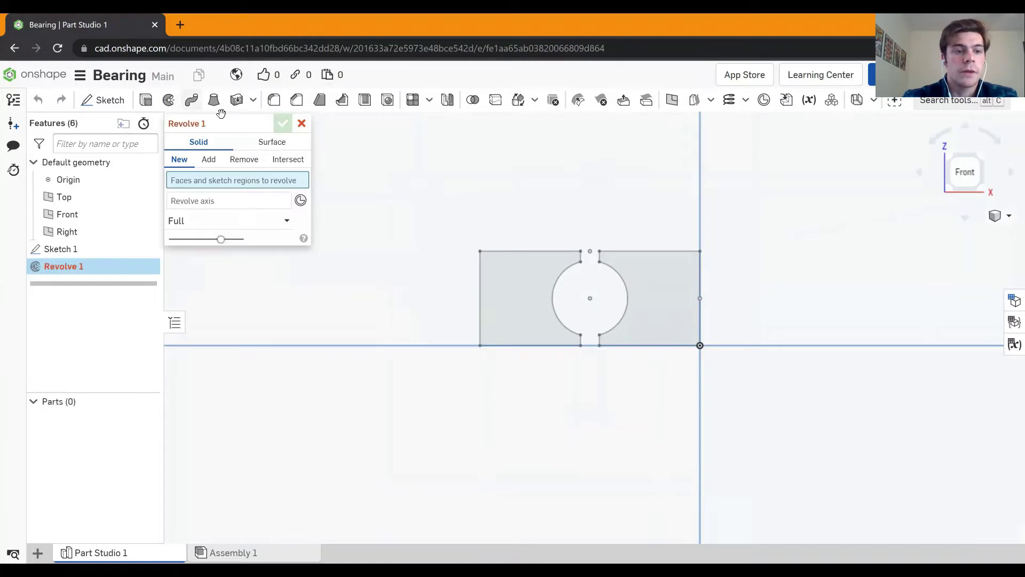
{"action": "left_click", "coordinate": [526, 284]}
{"action": "left_click", "coordinate": [657, 292]}
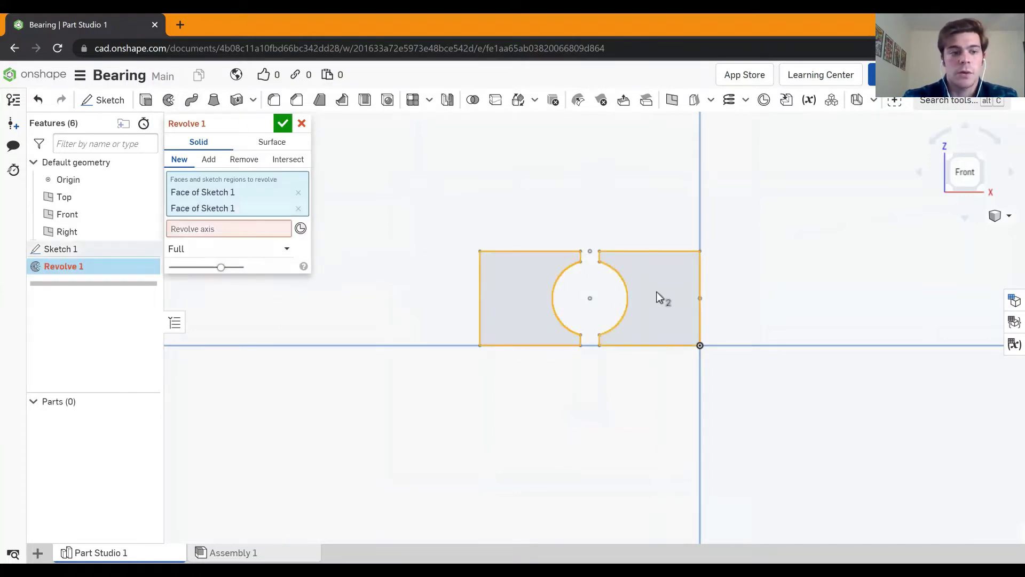
{"action": "left_click", "coordinate": [249, 232]}
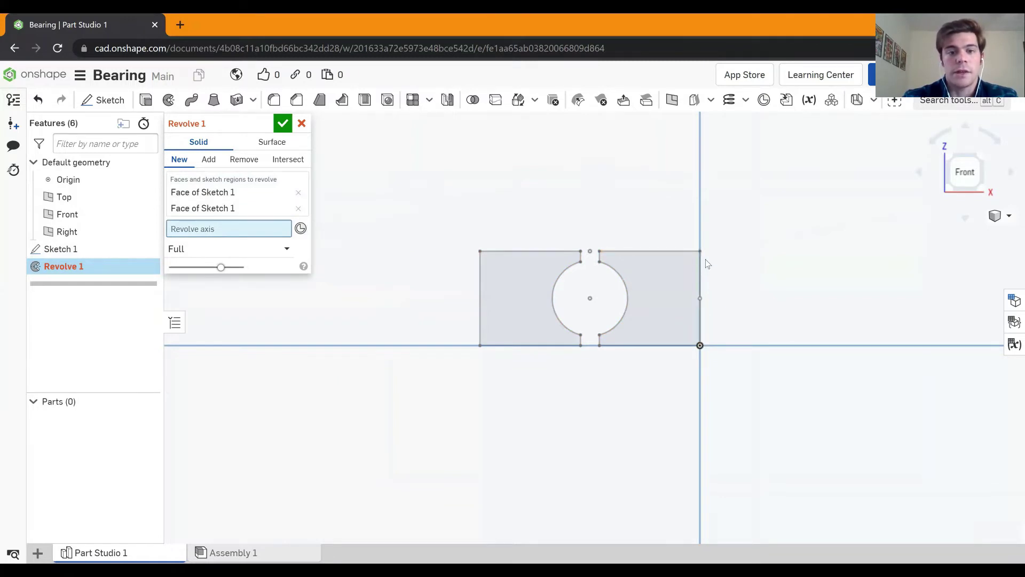
{"action": "left_click", "coordinate": [702, 287]}
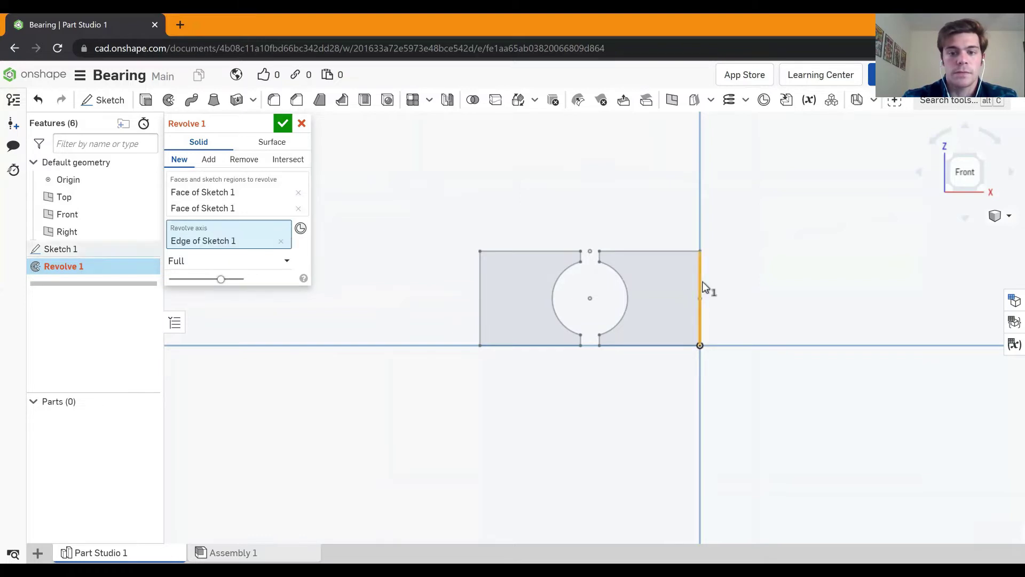
{"action": "left_click", "coordinate": [204, 263]}
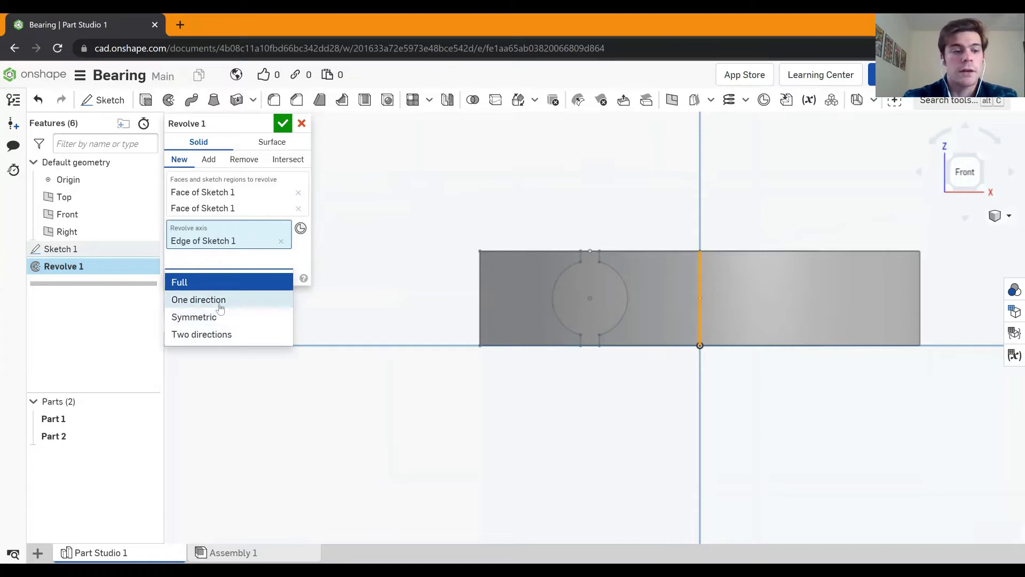
{"action": "left_click", "coordinate": [219, 282]}
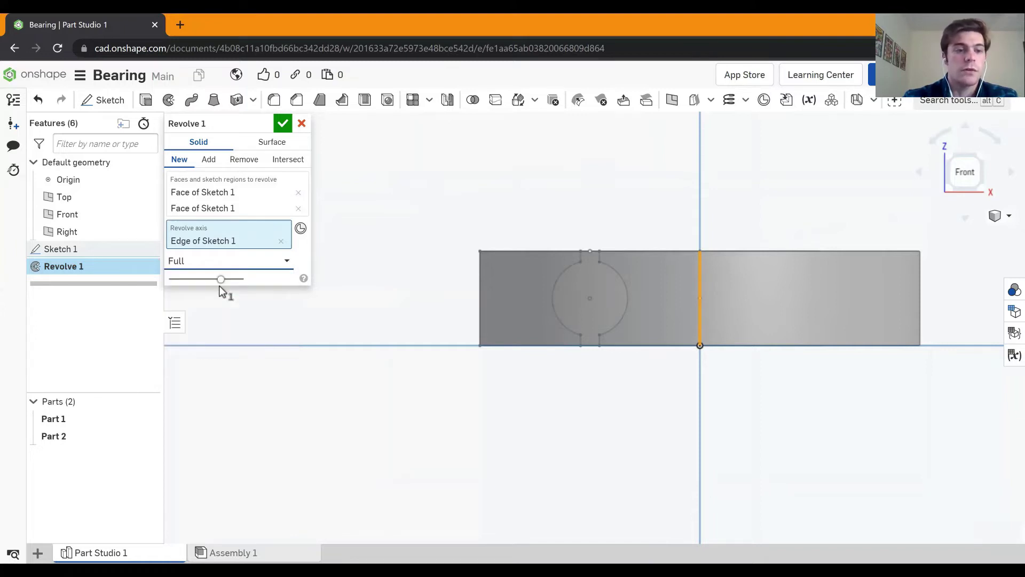
{"action": "left_click", "coordinate": [281, 125]}
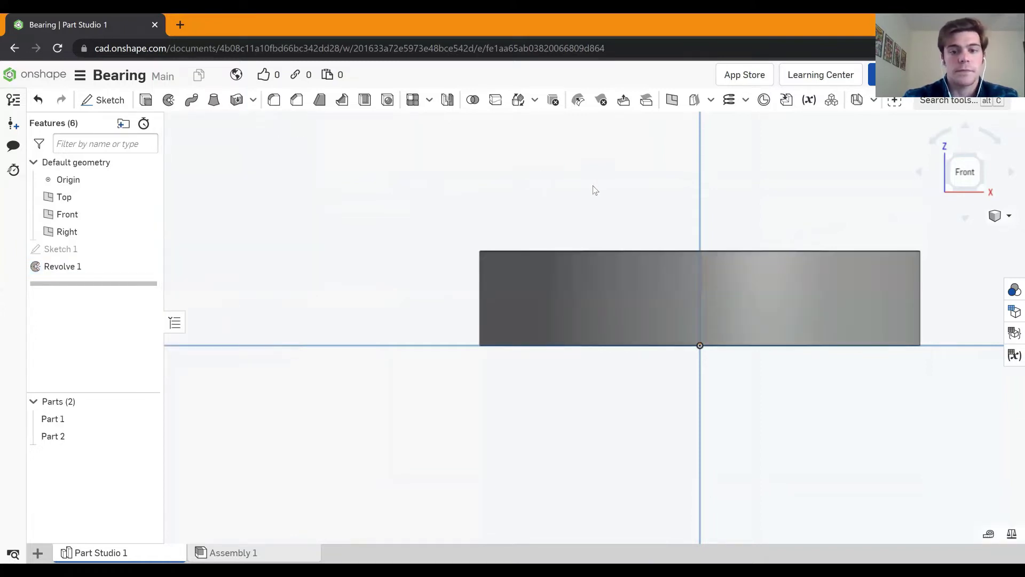
Examine the revolved inner and outer bearing rings from an angled view above.
{"action": "scroll", "coordinate": [599, 192], "scroll_direction": "down", "scroll_amount": 5}
{"action": "right_click_drag", "start_coordinate": [641, 188], "coordinate": [629, 216]}
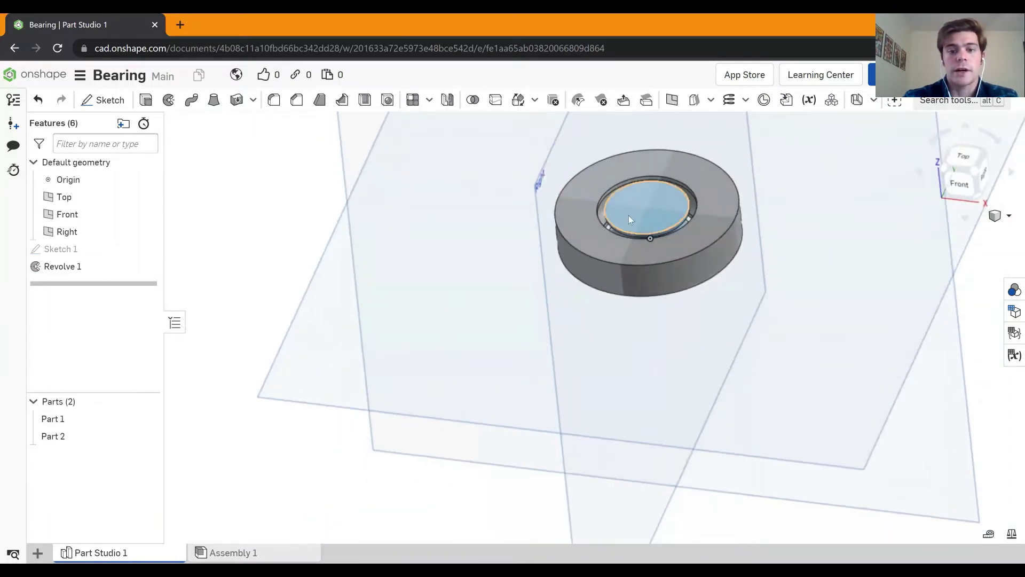
{"action": "scroll", "coordinate": [651, 219], "scroll_direction": "up", "scroll_amount": 5}
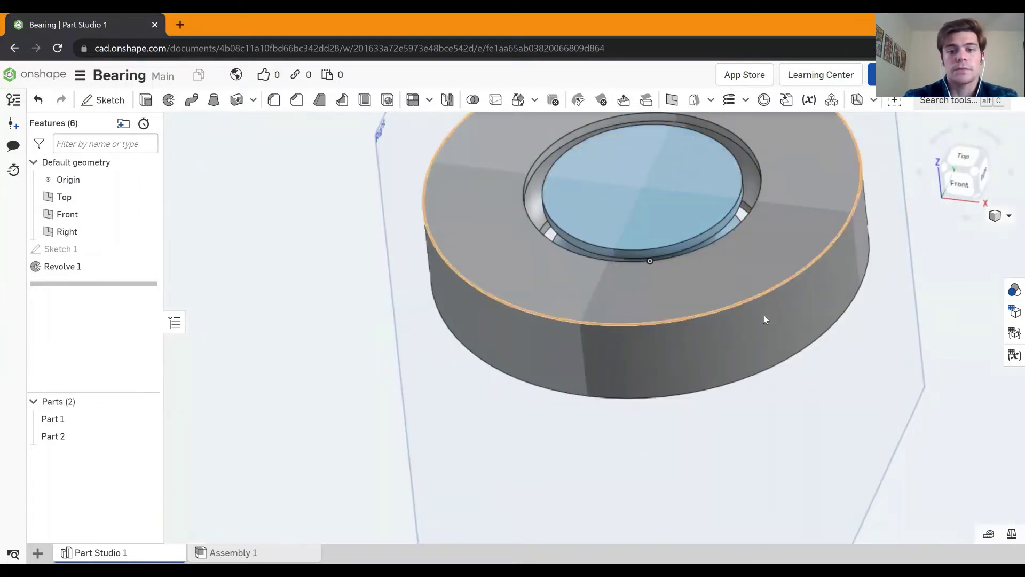
{"action": "scroll", "coordinate": [725, 297], "scroll_direction": "down", "scroll_amount": 3}
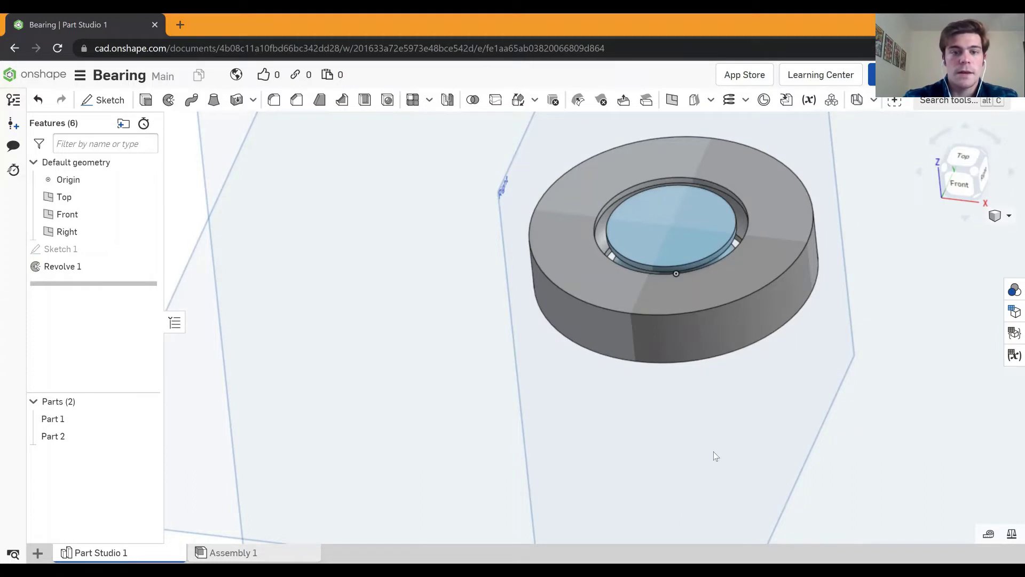
{"action": "scroll", "coordinate": [729, 498], "scroll_direction": "down", "scroll_amount": 3}
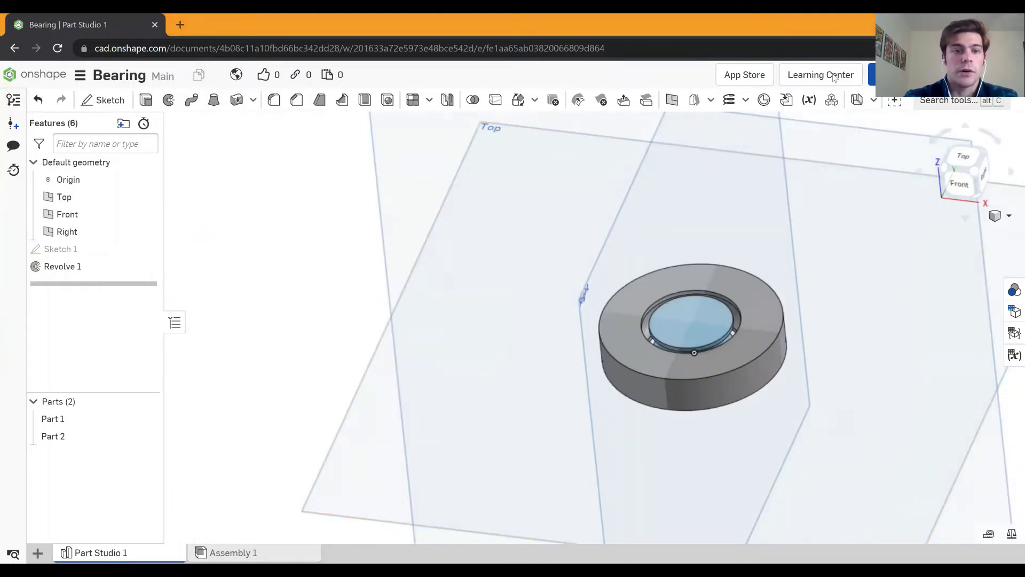
{"action": "scroll", "coordinate": [574, 279], "scroll_direction": "up", "scroll_amount": 4}
{"action": "scroll", "coordinate": [610, 264], "scroll_direction": "down", "scroll_amount": 10}
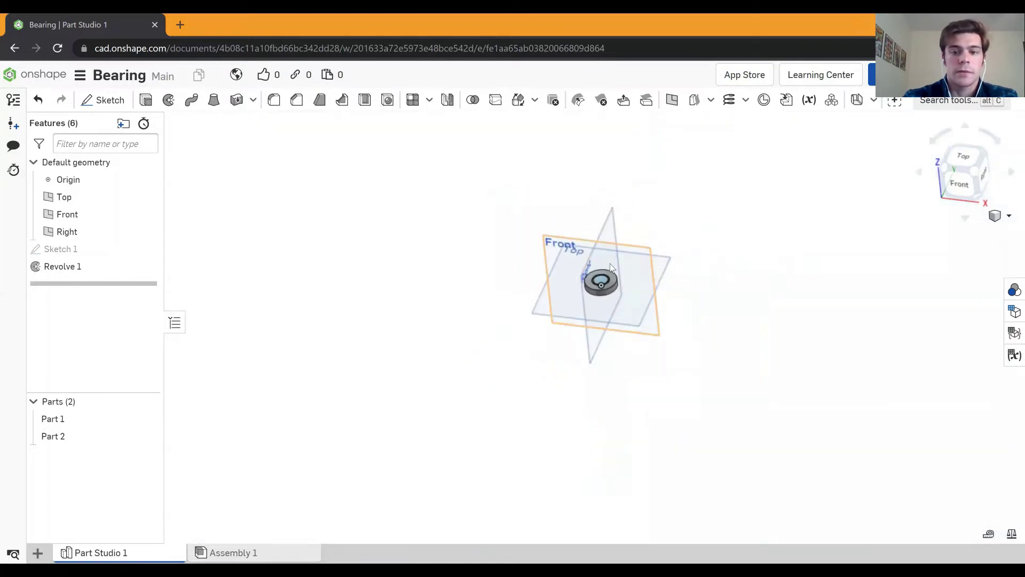
{"action": "scroll", "coordinate": [610, 264], "scroll_direction": "up", "scroll_amount": 2}
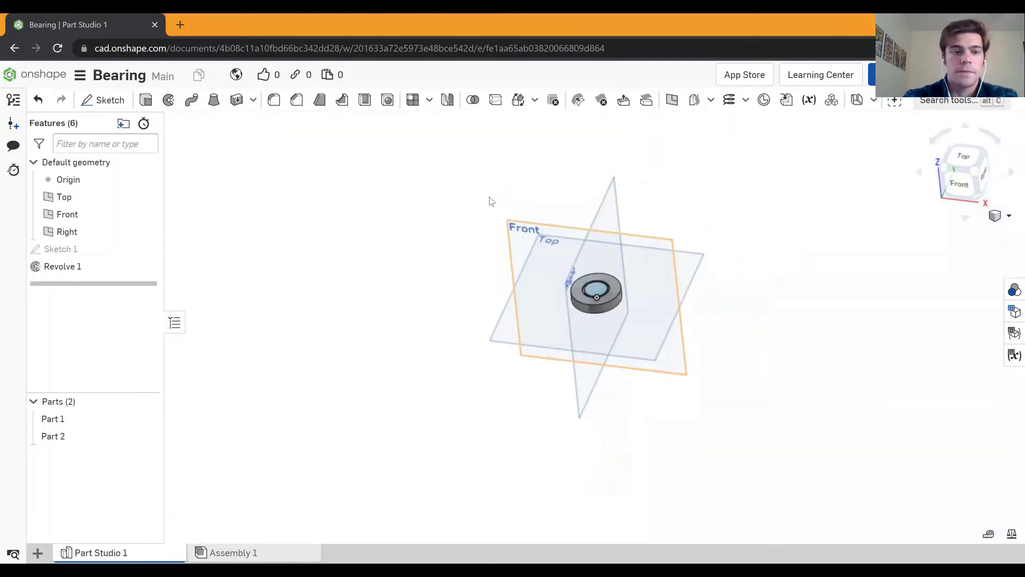
Start a new sketch on the Front plane and face it straight on.
{"action": "left_click", "coordinate": [114, 102]}
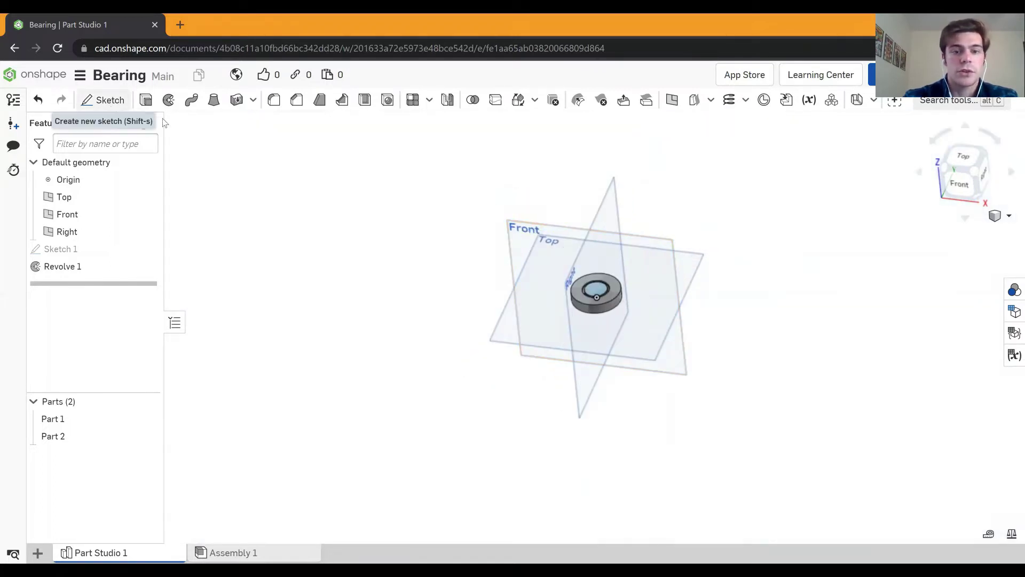
{"action": "left_click", "coordinate": [523, 241]}
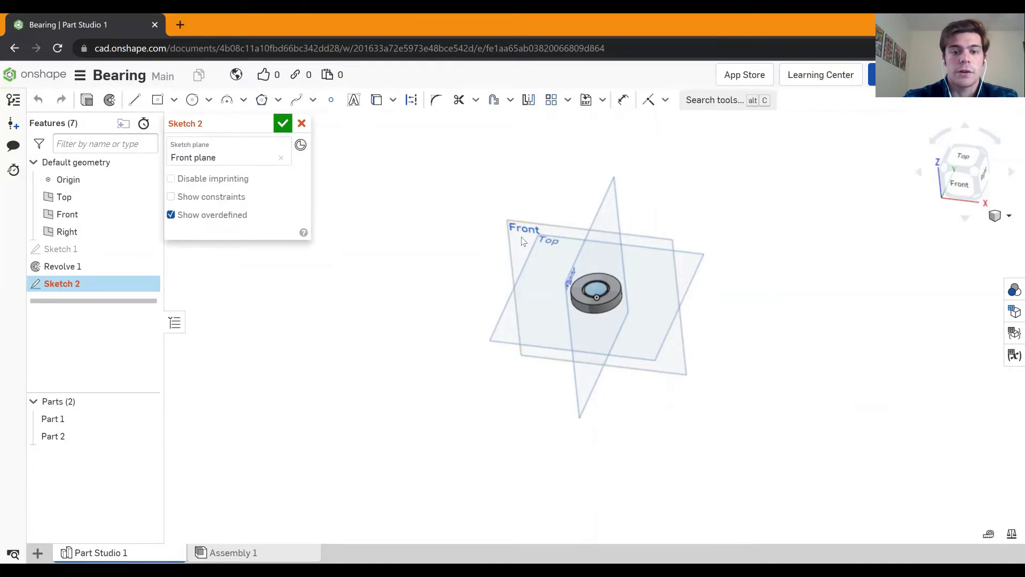
{"action": "left_click", "coordinate": [960, 187]}
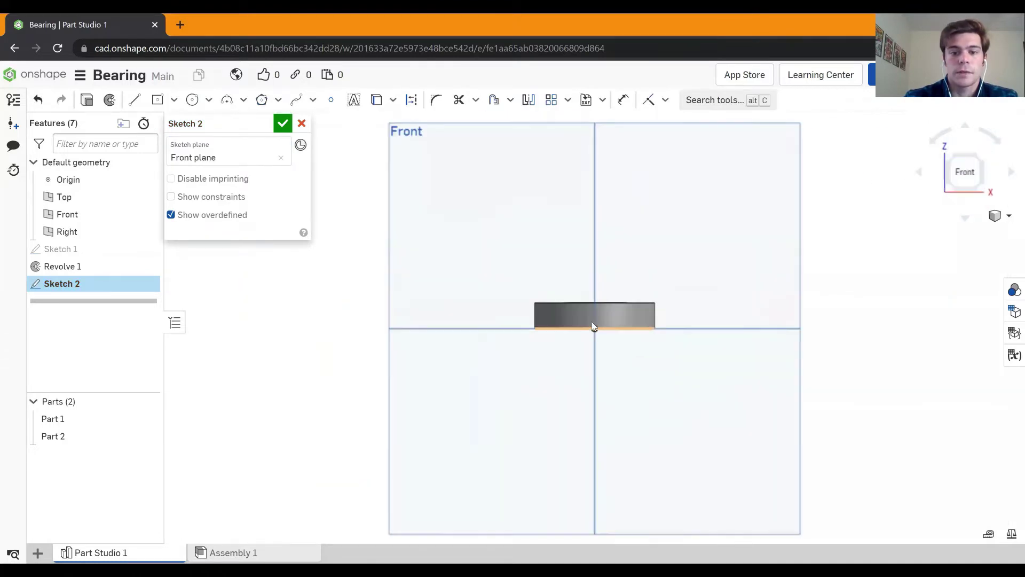
{"action": "scroll", "coordinate": [593, 326], "scroll_direction": "up", "scroll_amount": 5}
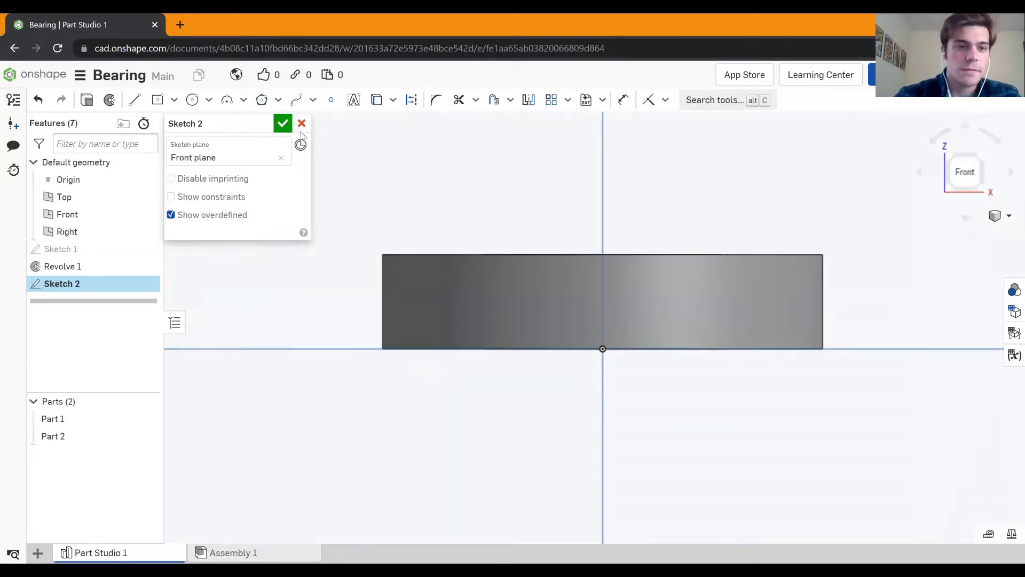
Sketch a vertical construction line about 0.373 in long from the origin up to the rings' top edge.
{"action": "left_click", "coordinate": [135, 102]}
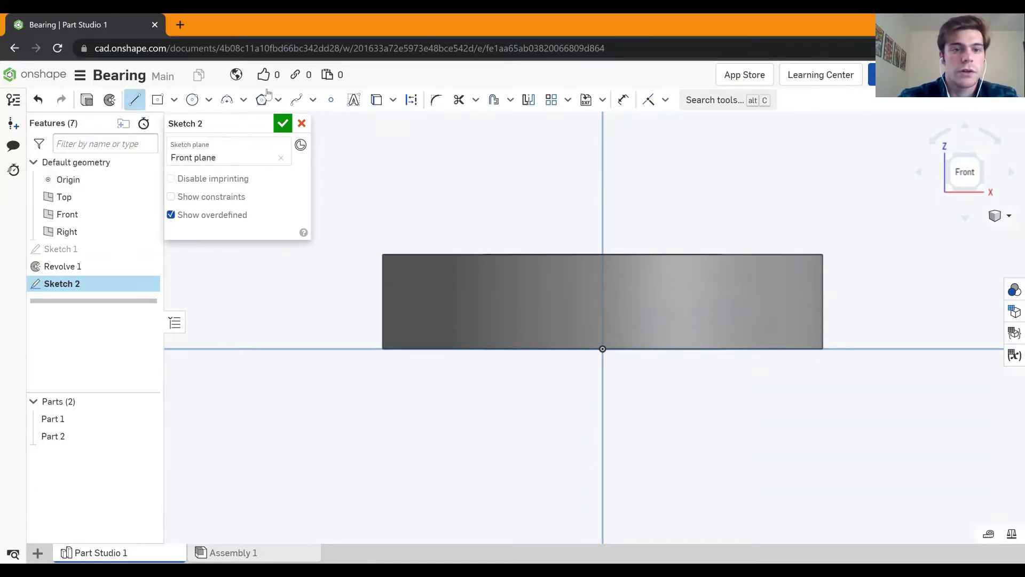
{"action": "left_click", "coordinate": [411, 101]}
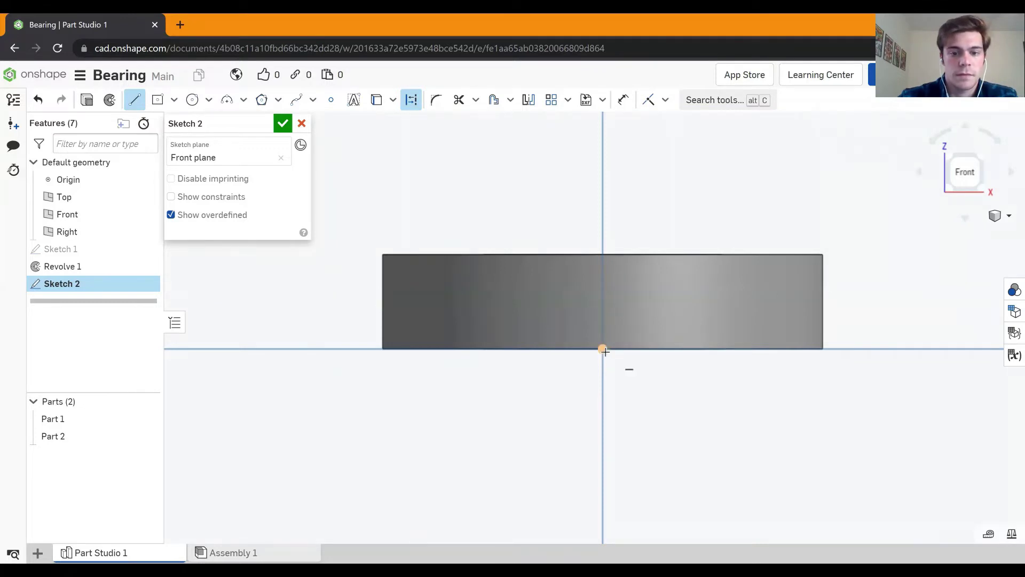
{"action": "left_click", "coordinate": [603, 349]}
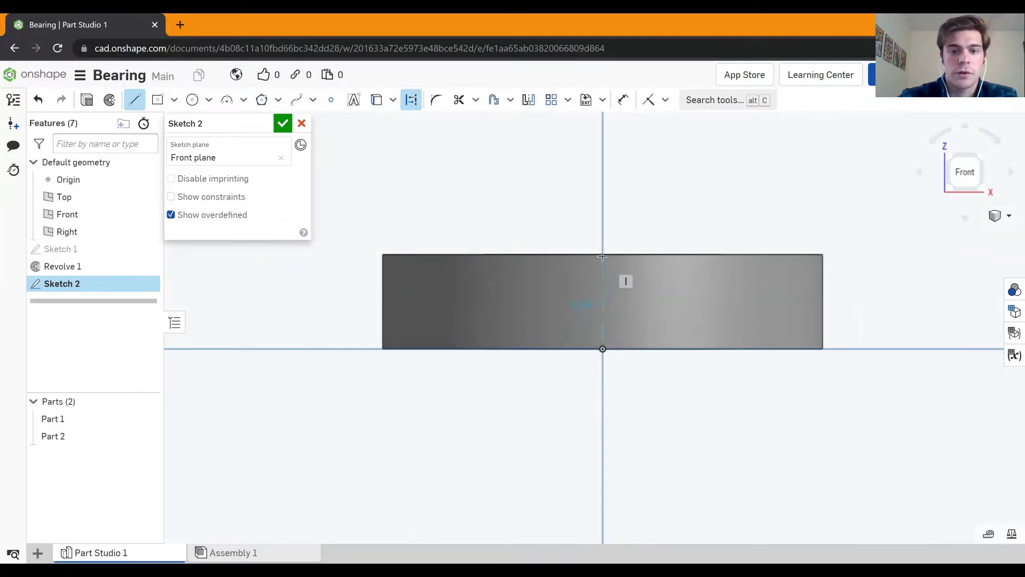
{"action": "scroll", "coordinate": [604, 260], "scroll_direction": "up", "scroll_amount": 4}
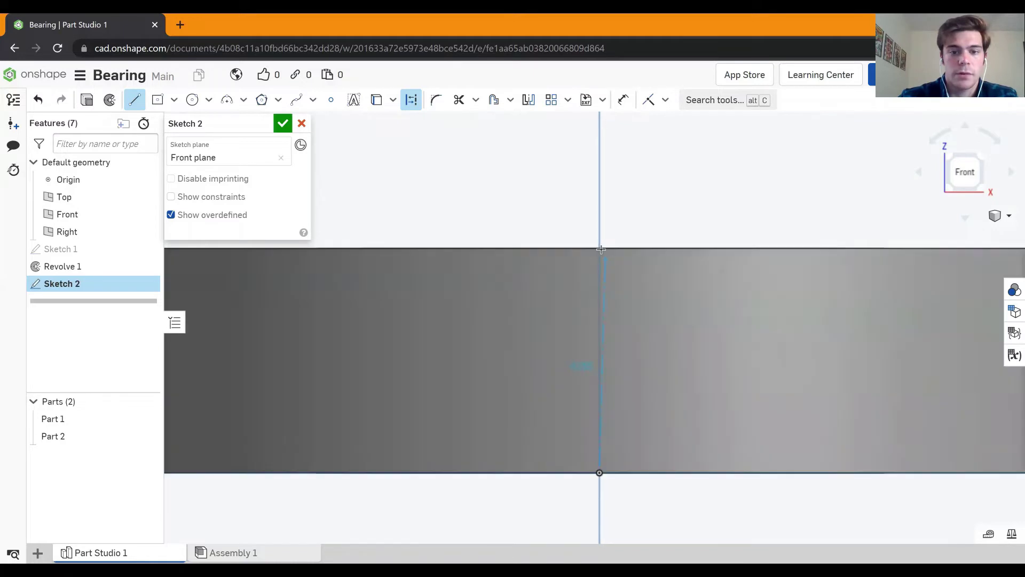
{"action": "left_click", "coordinate": [602, 256]}
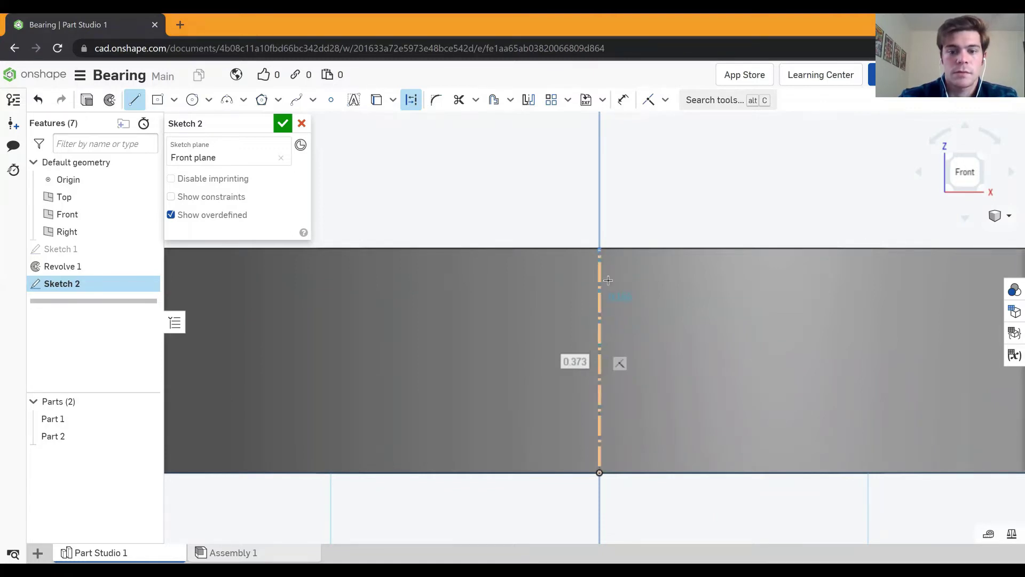
{"action": "right_click", "coordinate": [590, 241]}
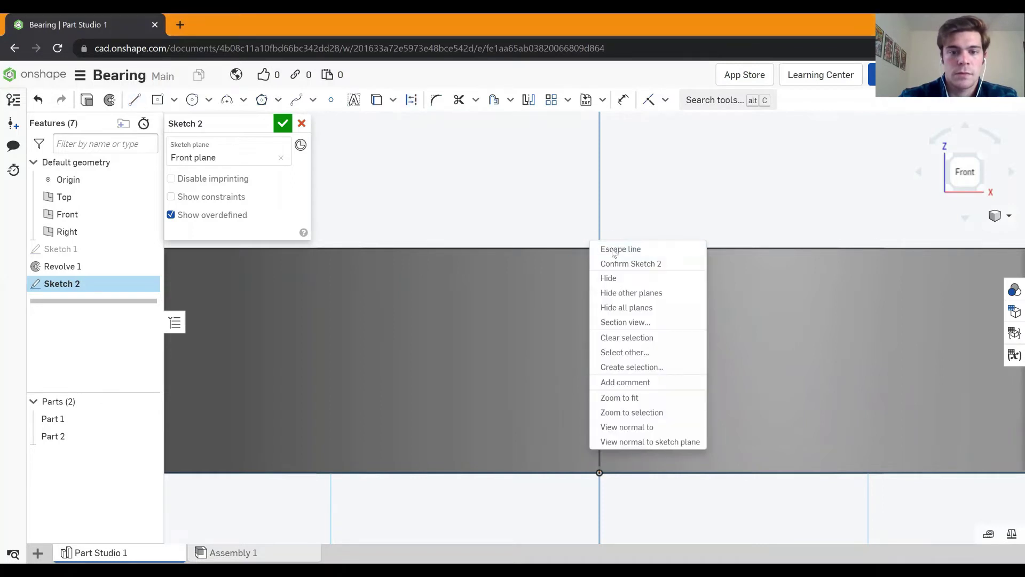
{"action": "left_click", "coordinate": [614, 248]}
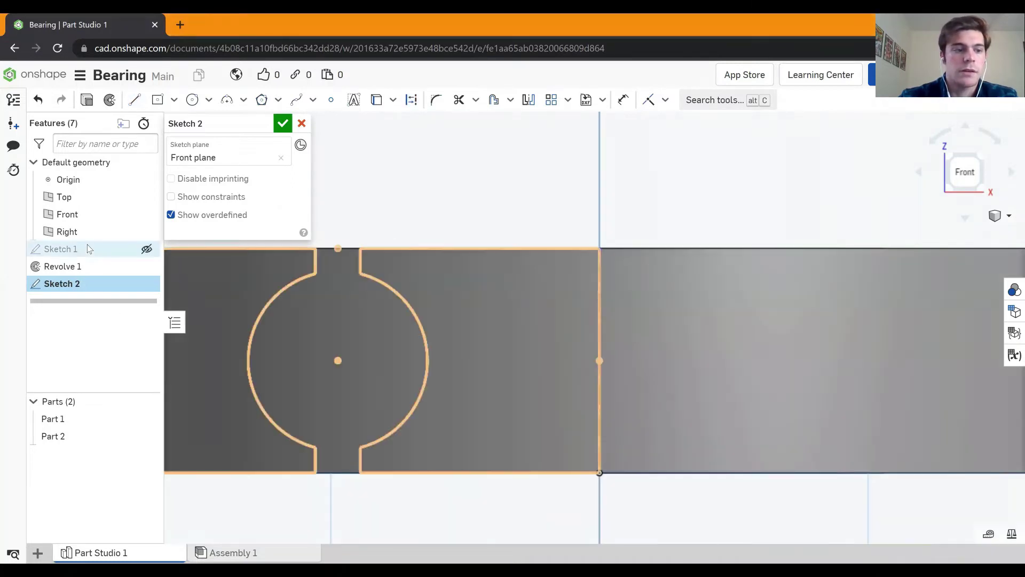
Show Sketch 1 and sketch a circle about 0.155 in in diameter centered on the circular groove's center point.
{"action": "left_click", "coordinate": [146, 249]}
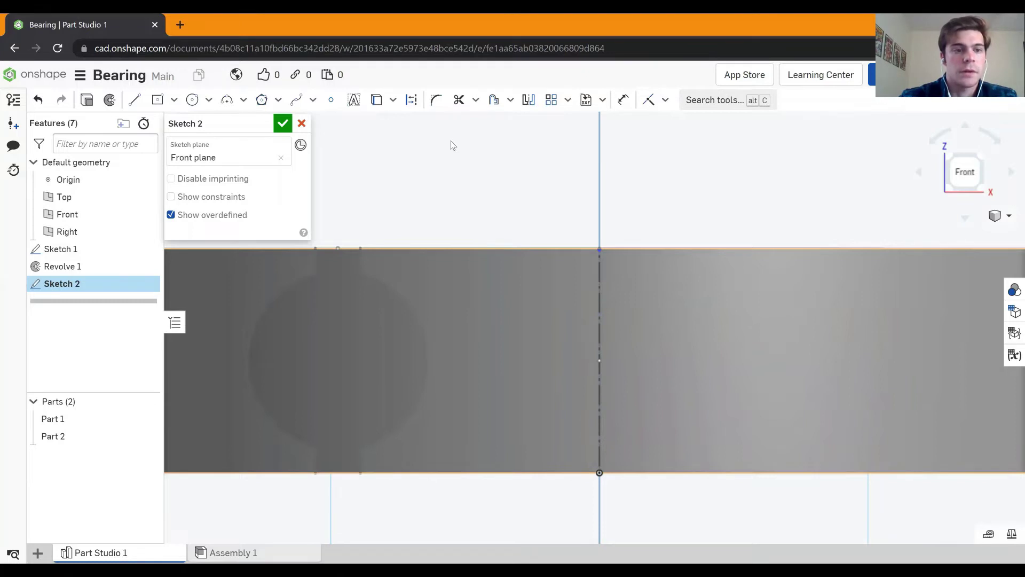
{"action": "left_click", "coordinate": [193, 100]}
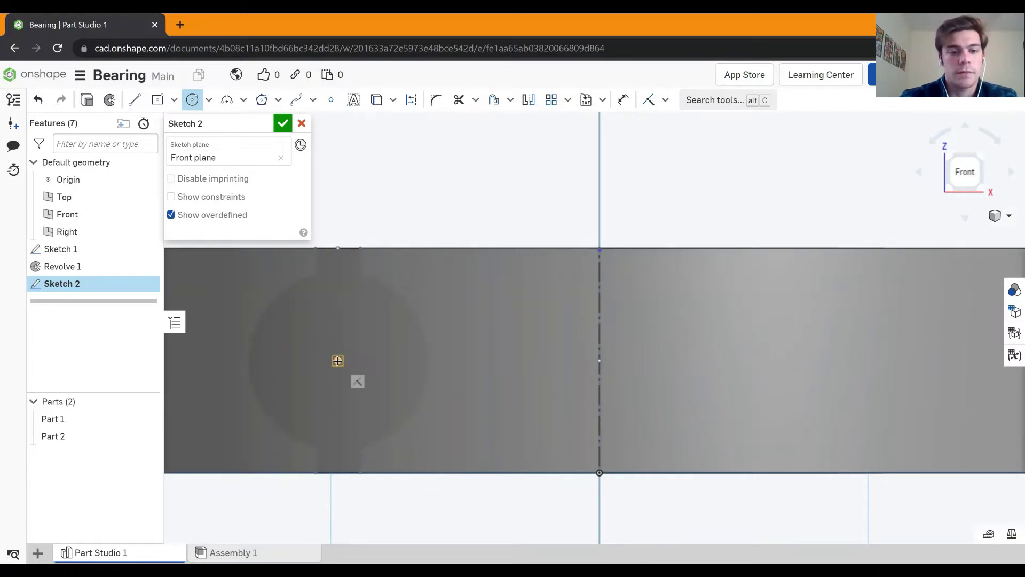
{"action": "left_click", "coordinate": [337, 360]}
{"action": "left_click", "coordinate": [362, 321]}
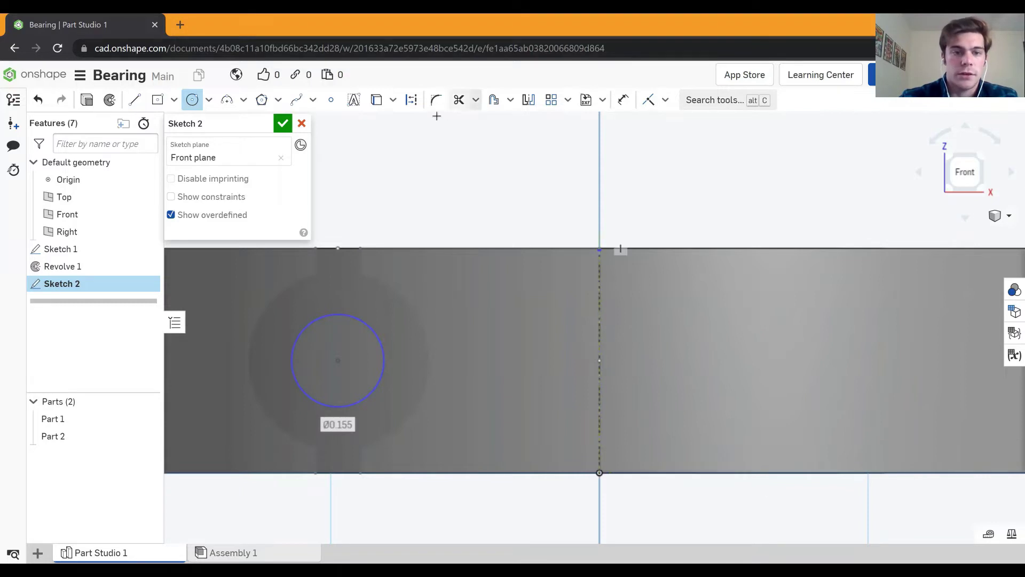
Dimension the circle in the bearing groove to a diameter of 0.278 in.
{"action": "left_click", "coordinate": [625, 100]}
{"action": "left_click", "coordinate": [378, 326]}
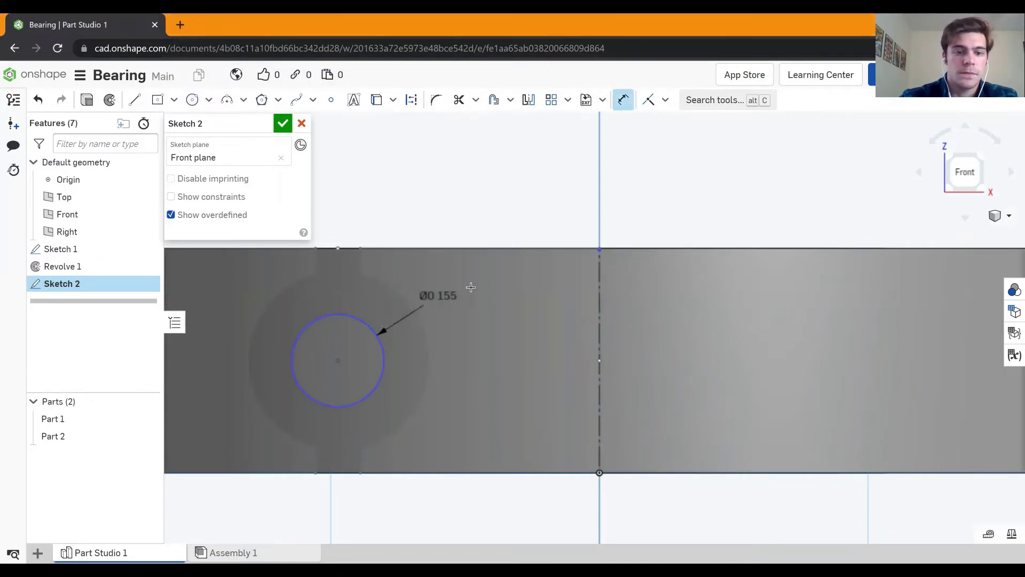
{"action": "left_click", "coordinate": [480, 285]}
{"action": "type", "text": "0."}
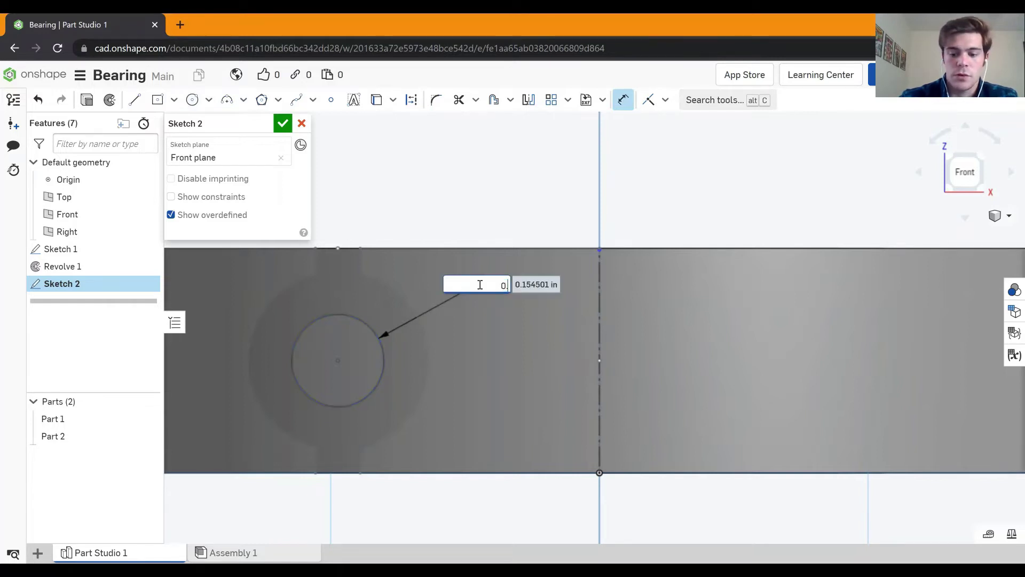
{"action": "type", "text": "278"}
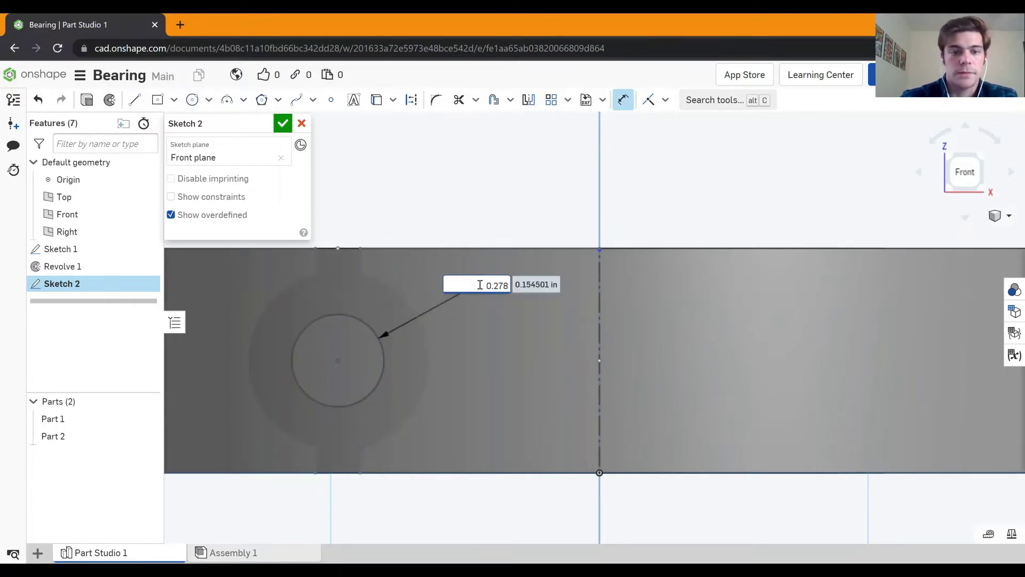
{"action": "key", "text": "Return"}
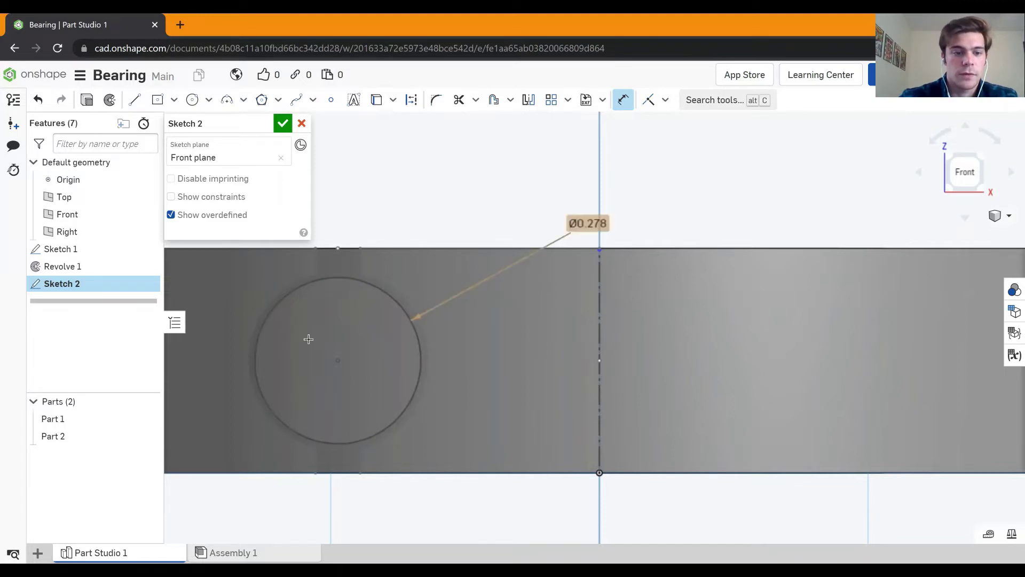
Sketch two vertical lines, each about 0.139 in long, from the circle's center to its topmost and bottommost points.
{"action": "scroll", "coordinate": [279, 302], "scroll_direction": "down", "scroll_amount": 2}
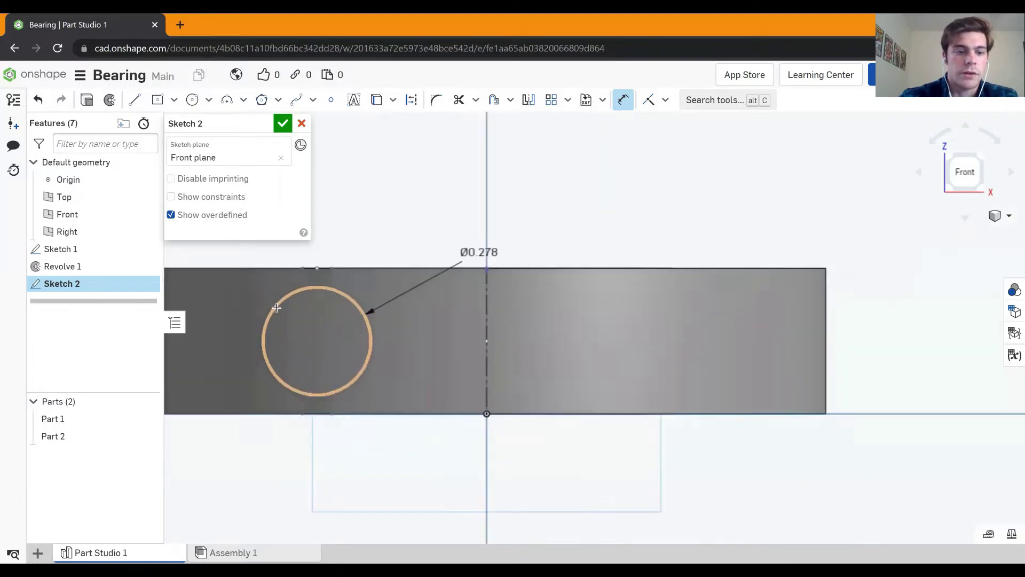
{"action": "scroll", "coordinate": [278, 302], "scroll_direction": "up", "scroll_amount": 6}
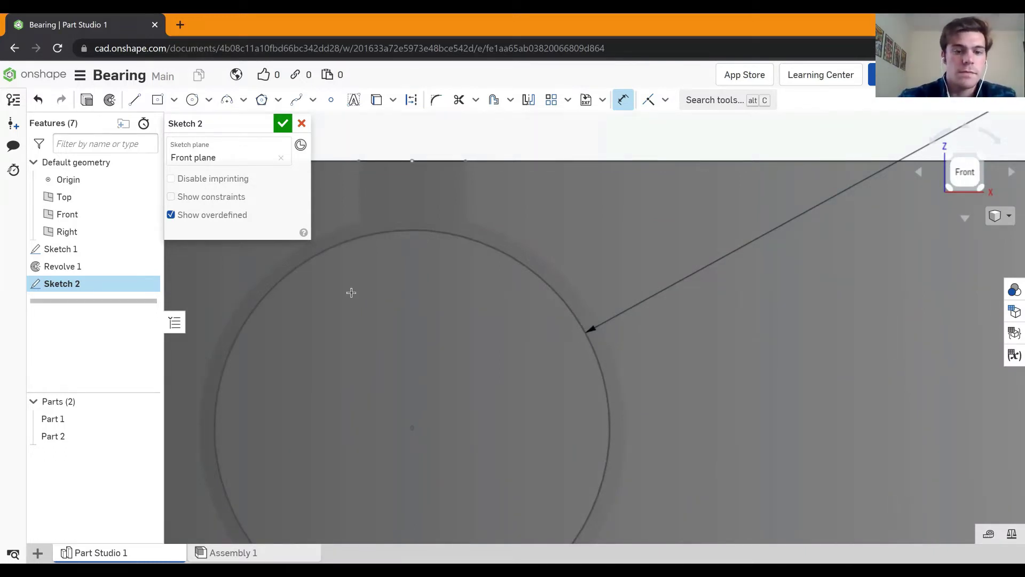
{"action": "scroll", "coordinate": [365, 293], "scroll_direction": "up", "scroll_amount": 3}
{"action": "scroll", "coordinate": [365, 293], "scroll_direction": "down", "scroll_amount": 6}
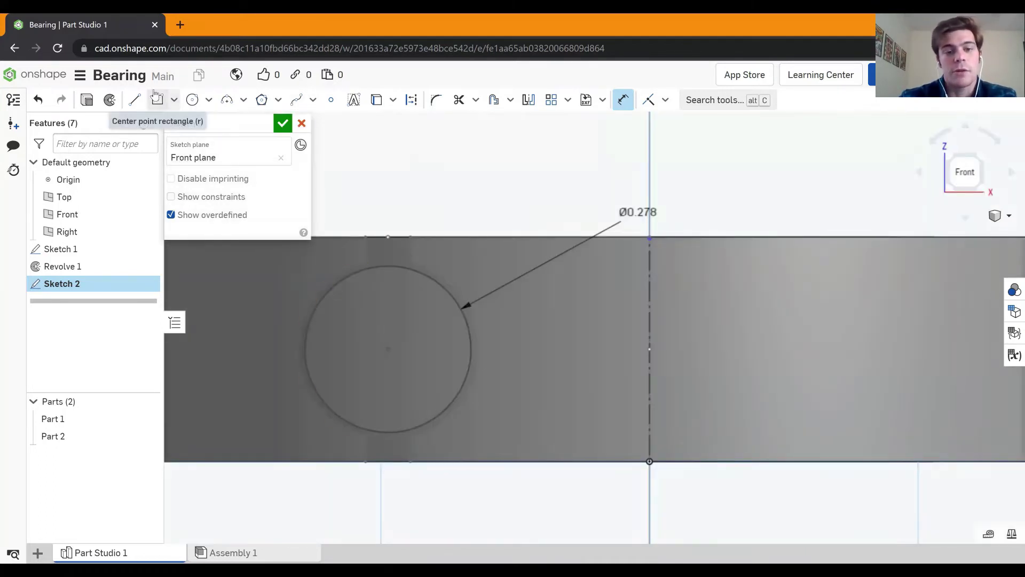
{"action": "left_click", "coordinate": [136, 100]}
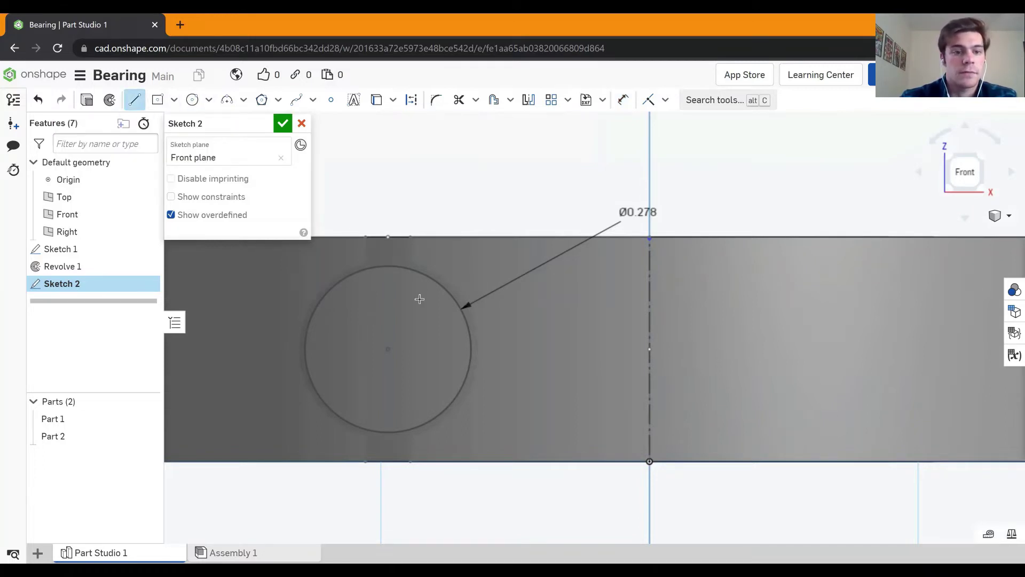
{"action": "left_click", "coordinate": [387, 348]}
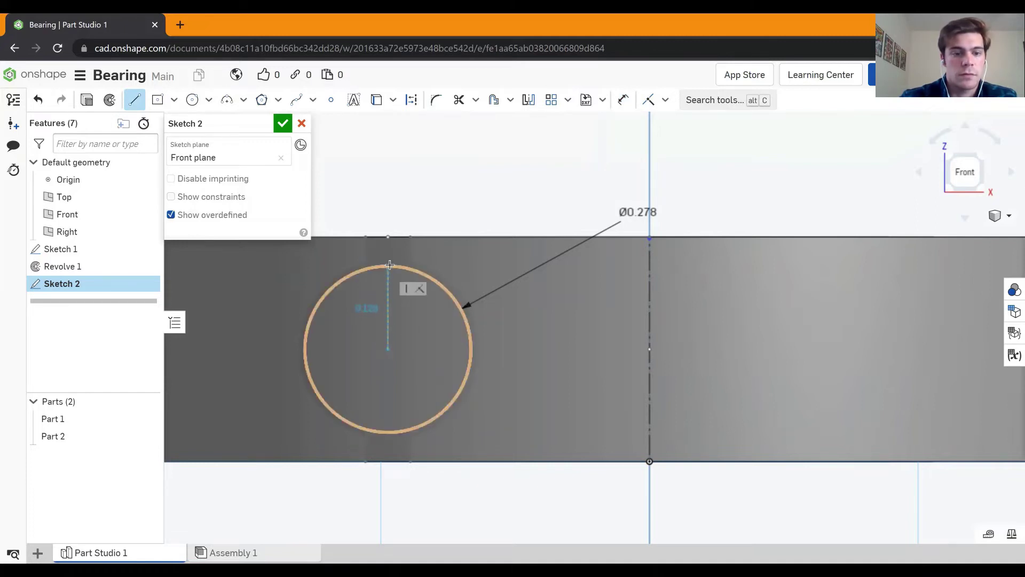
{"action": "right_click", "coordinate": [412, 377]}
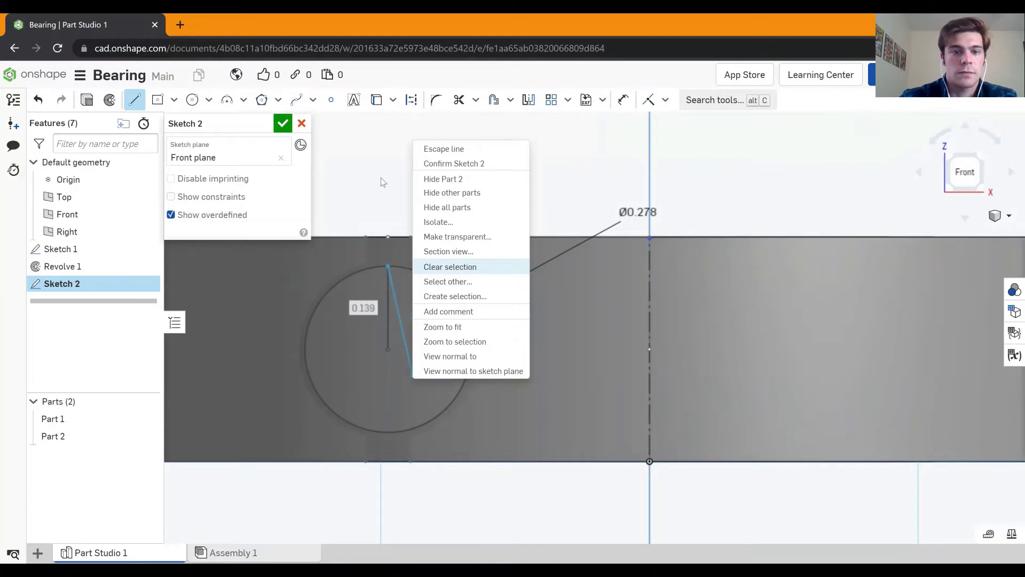
{"action": "left_click", "coordinate": [461, 149]}
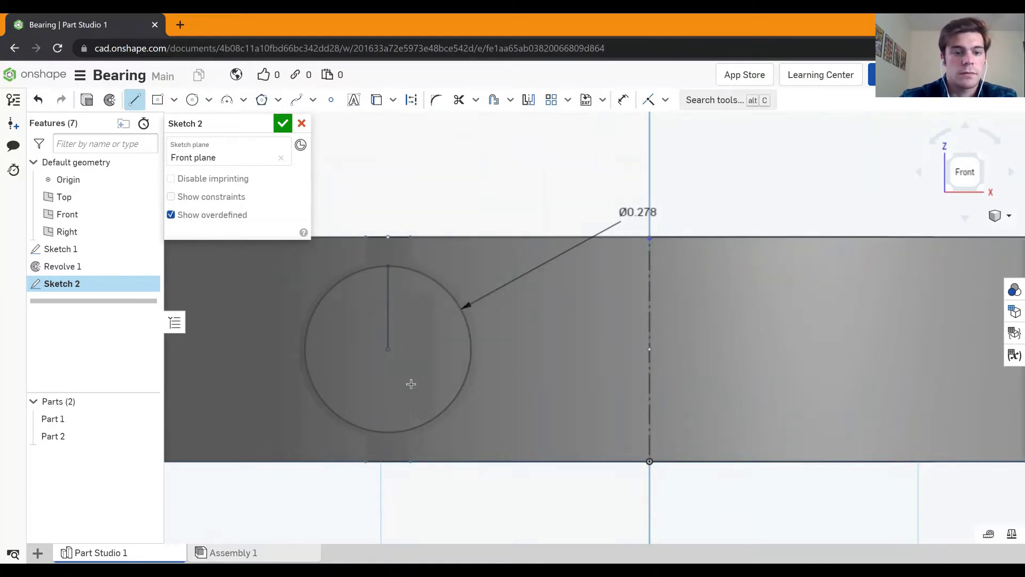
{"action": "left_click", "coordinate": [388, 349]}
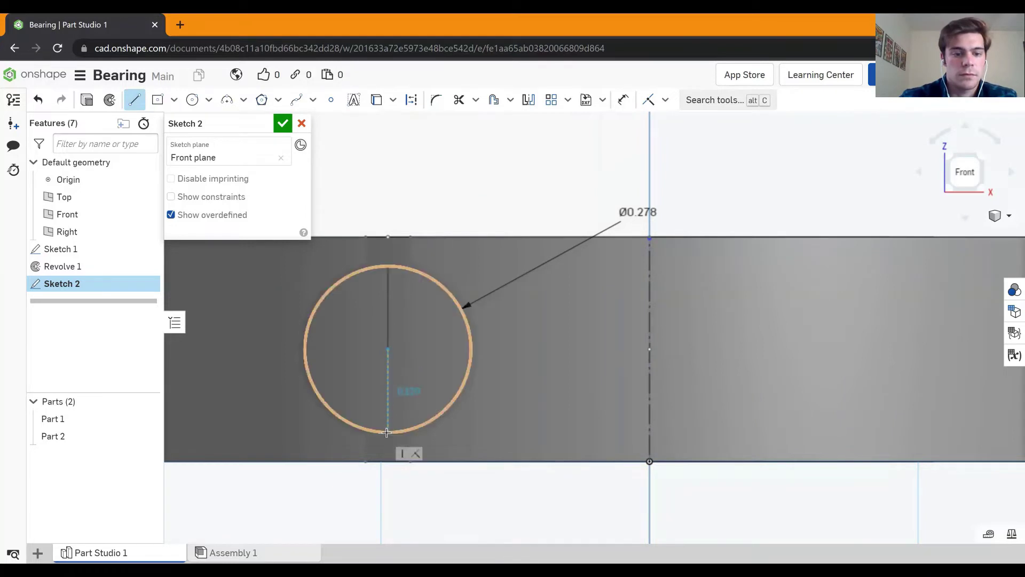
{"action": "left_click", "coordinate": [386, 432]}
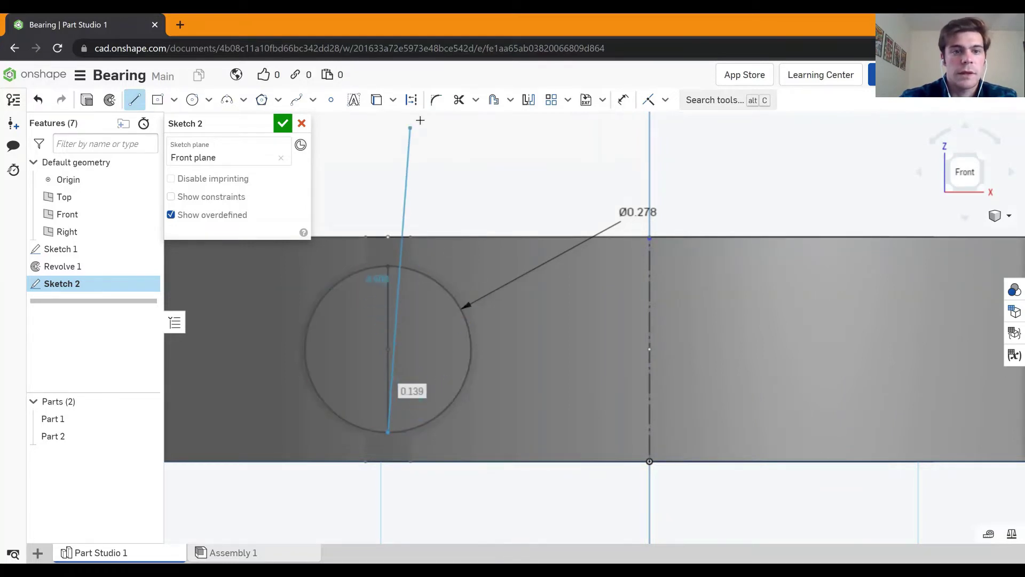
Trim away the half of the circle farther from the bearing axis and finish Sketch 2.
{"action": "left_click", "coordinate": [459, 99]}
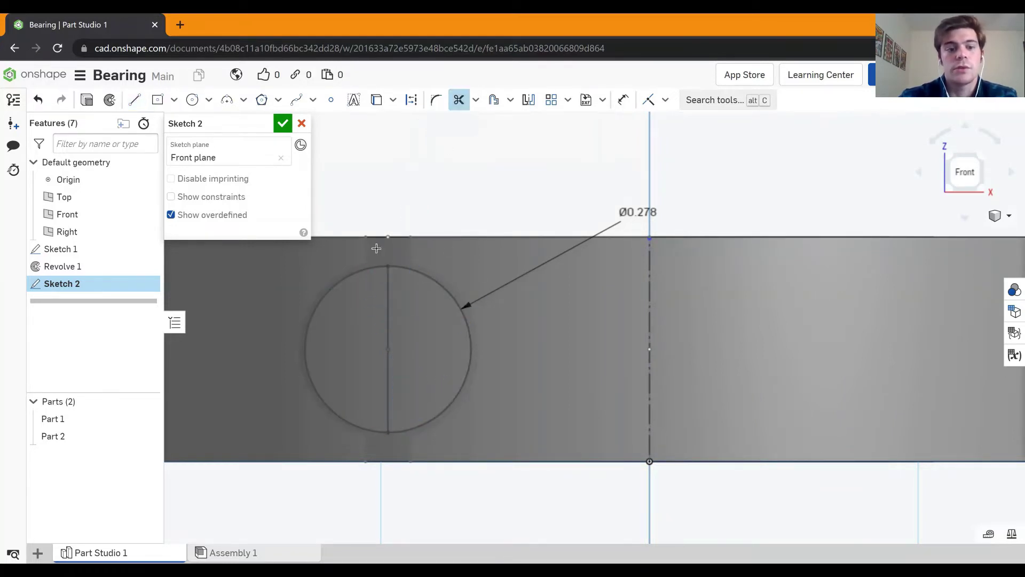
{"action": "left_click", "coordinate": [337, 288]}
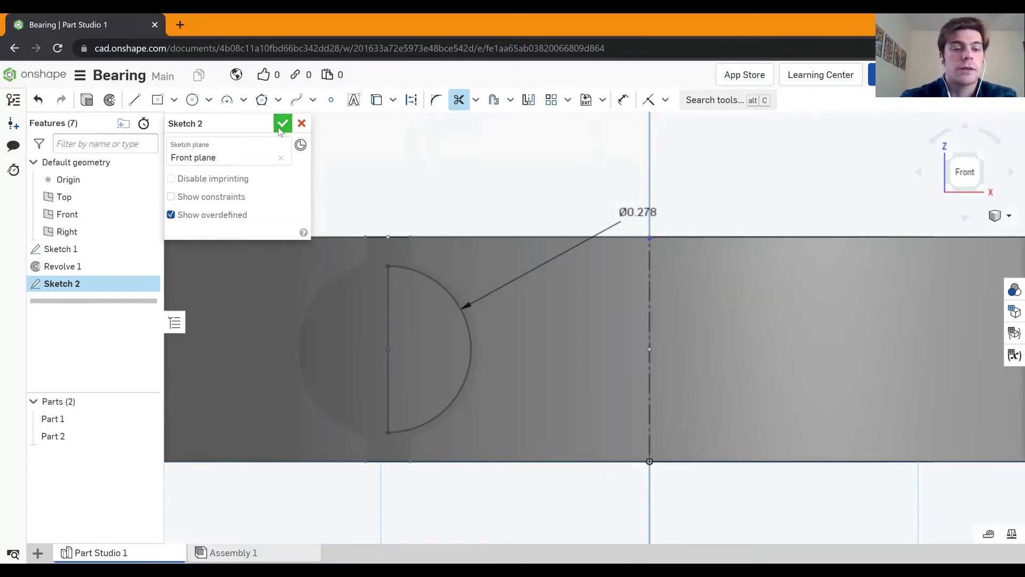
{"action": "left_click", "coordinate": [282, 124]}
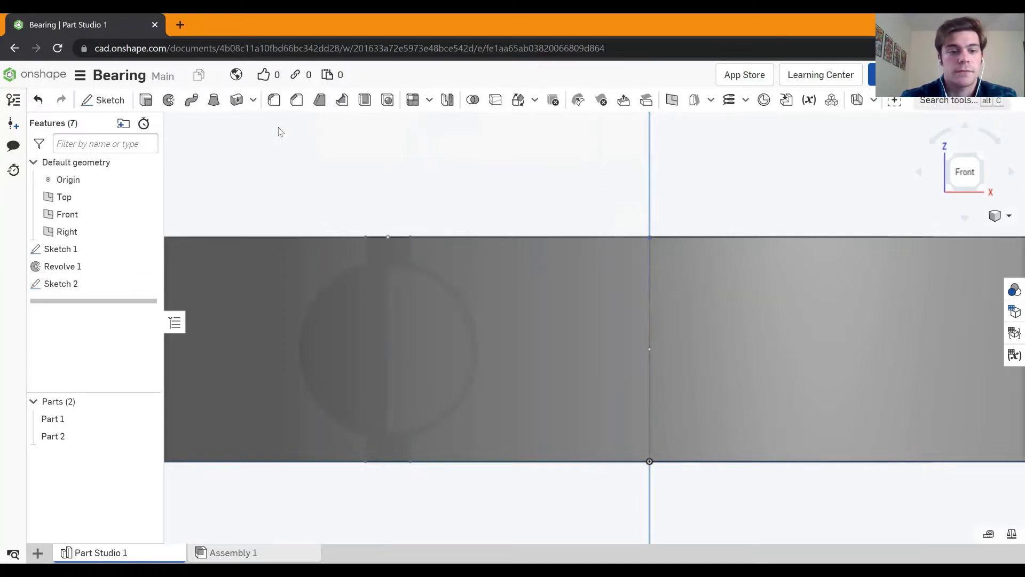
Suppress Revolve 1 so that the ring bodies no longer cover the sketches.
{"action": "scroll", "coordinate": [423, 206], "scroll_direction": "up", "scroll_amount": 5}
{"action": "scroll", "coordinate": [424, 206], "scroll_direction": "down", "scroll_amount": 5}
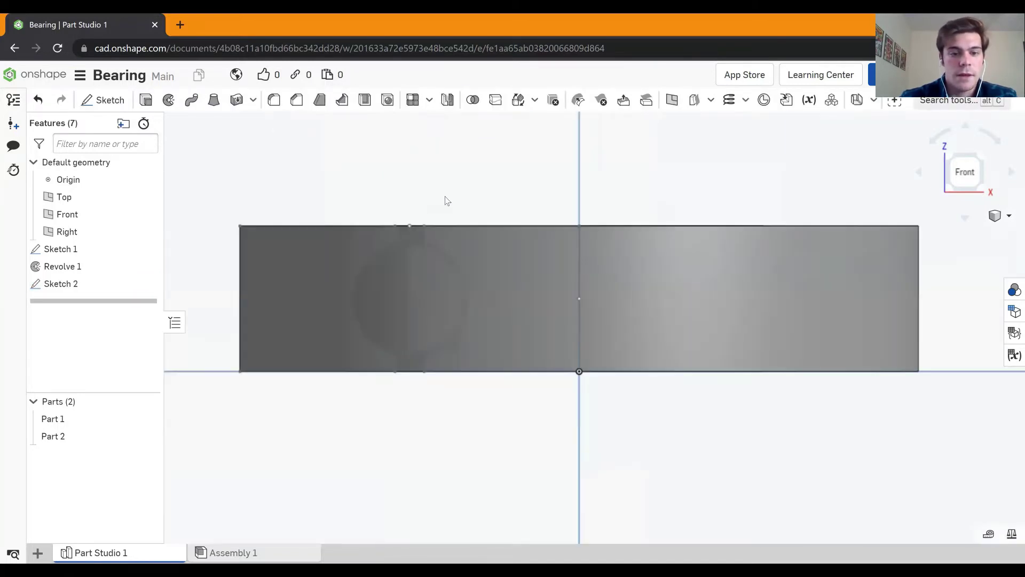
{"action": "mouse_move", "coordinate": [447, 225]}
{"action": "right_mouse_down"}
{"action": "mouse_move", "coordinate": [455, 217]}
{"action": "mouse_move", "coordinate": [444, 217]}
{"action": "right_mouse_up"}
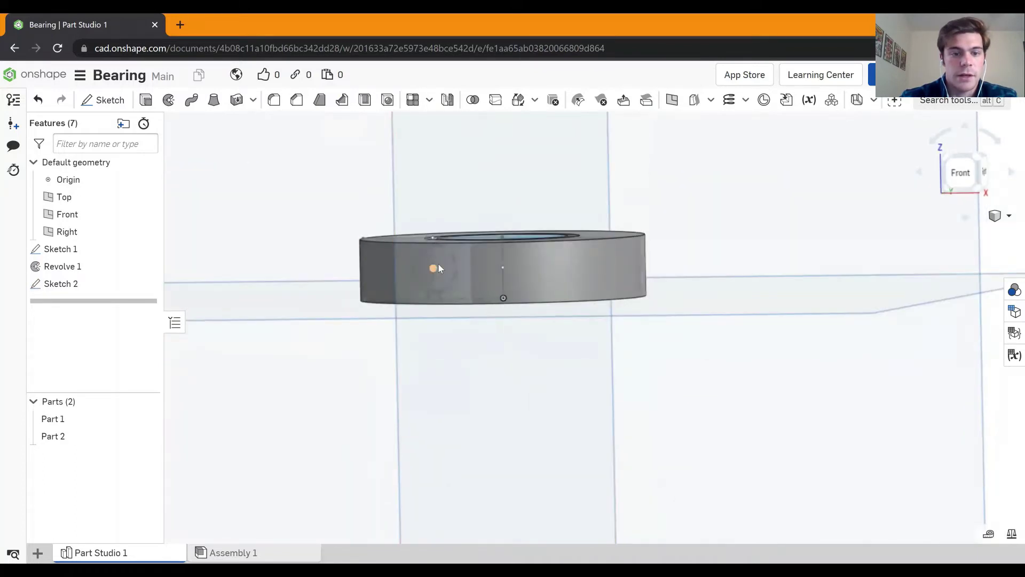
{"action": "scroll", "coordinate": [439, 264], "scroll_direction": "down", "scroll_amount": 2}
{"action": "scroll", "coordinate": [440, 264], "scroll_direction": "up", "scroll_amount": 5}
{"action": "scroll", "coordinate": [440, 265], "scroll_direction": "up", "scroll_amount": 2}
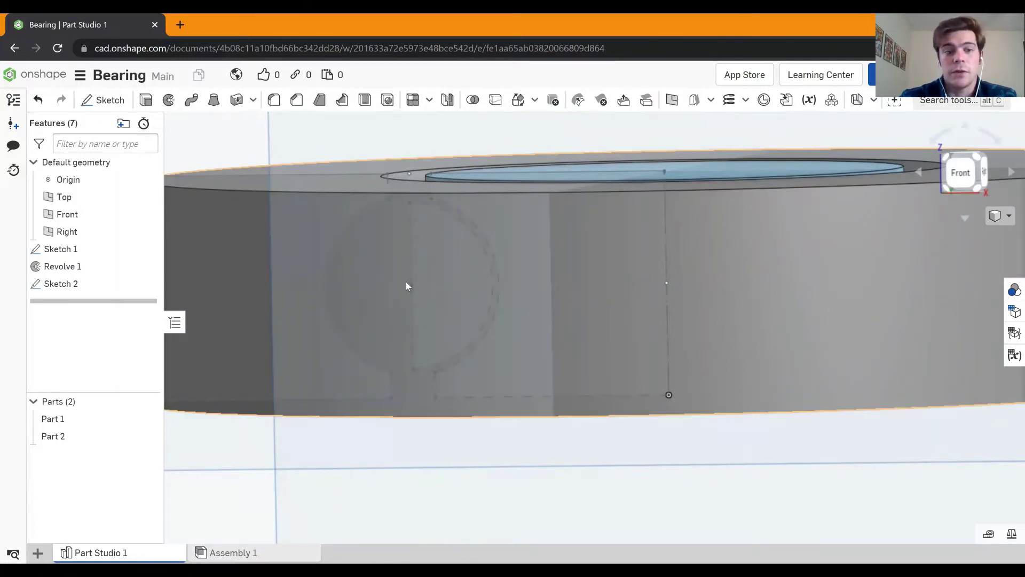
{"action": "right_click", "coordinate": [112, 267]}
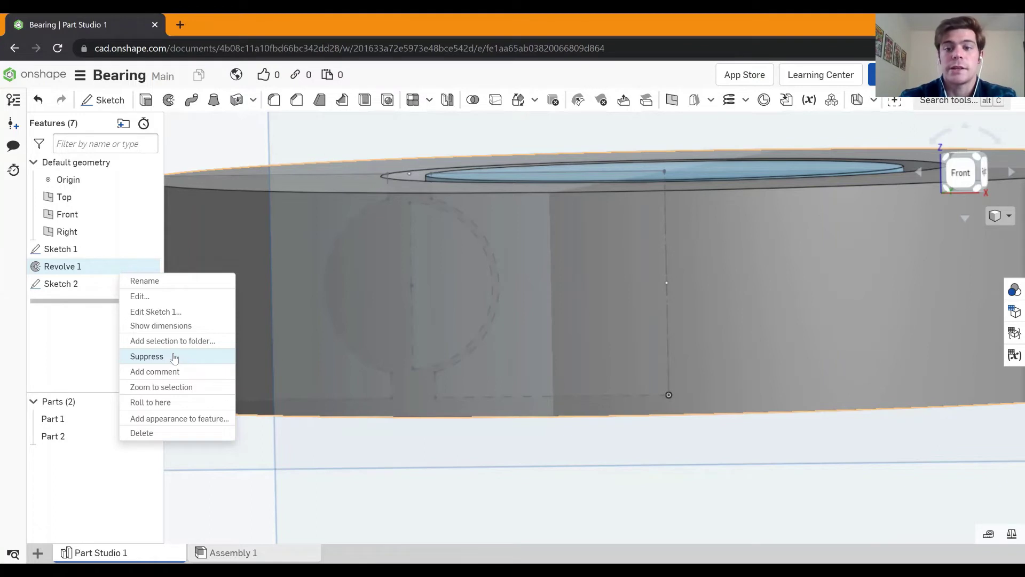
{"action": "left_click", "coordinate": [147, 356]}
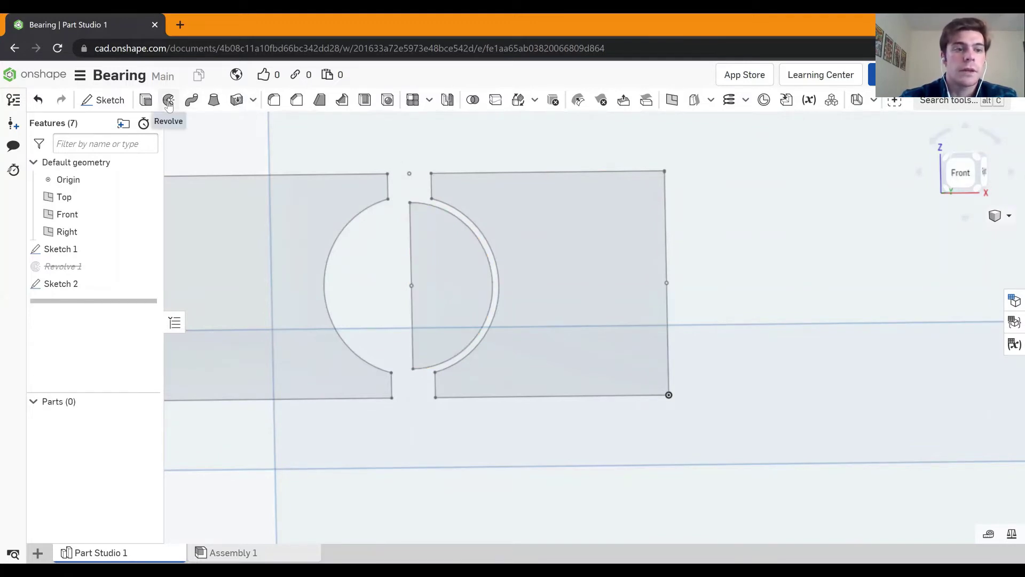
Revolve the semicircular region of Sketch 2 fully around its straight edge as a new solid ball.
{"action": "left_click", "coordinate": [168, 100]}
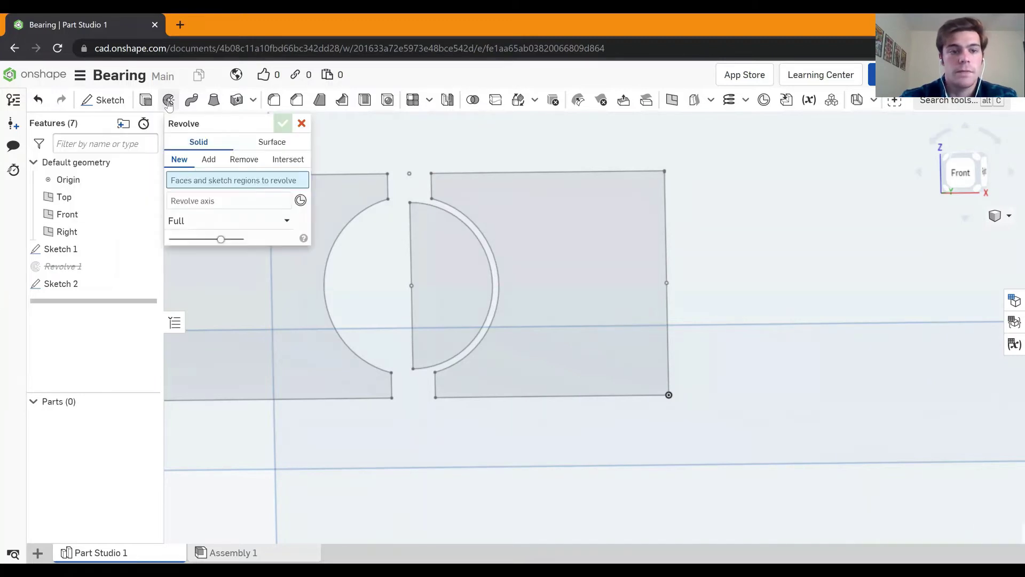
{"action": "left_click", "coordinate": [434, 260]}
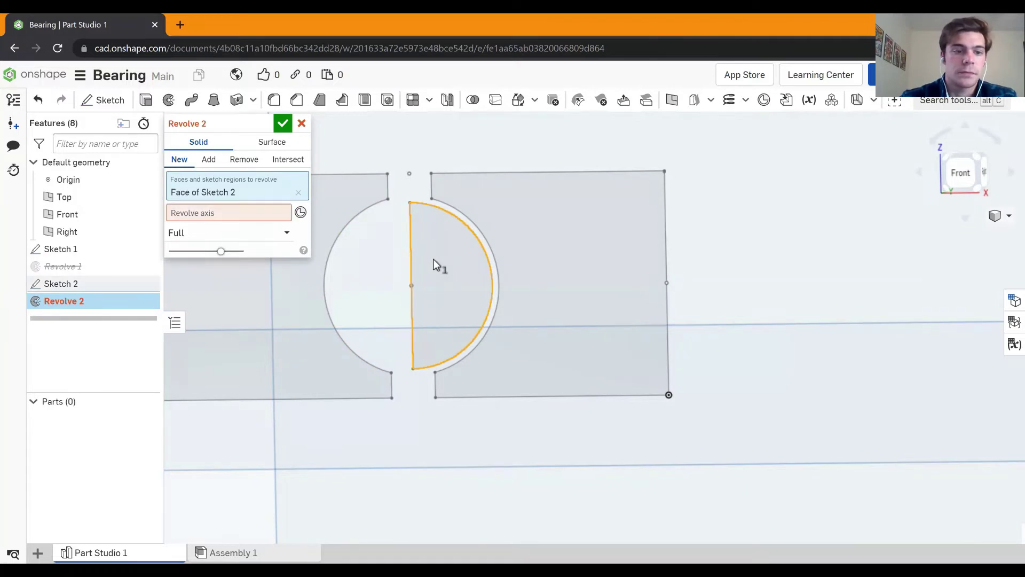
{"action": "left_click", "coordinate": [255, 219]}
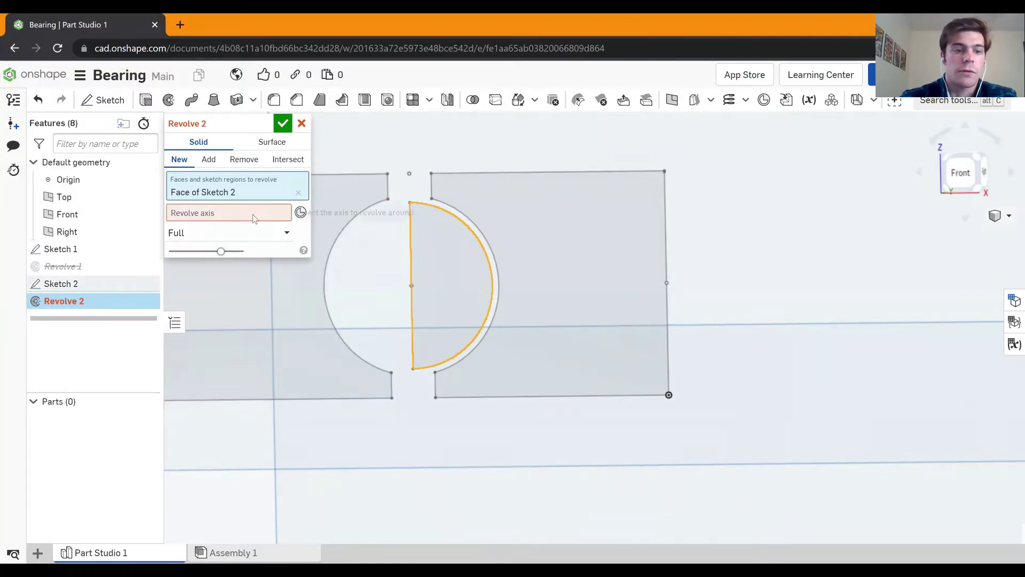
{"action": "left_click", "coordinate": [412, 248]}
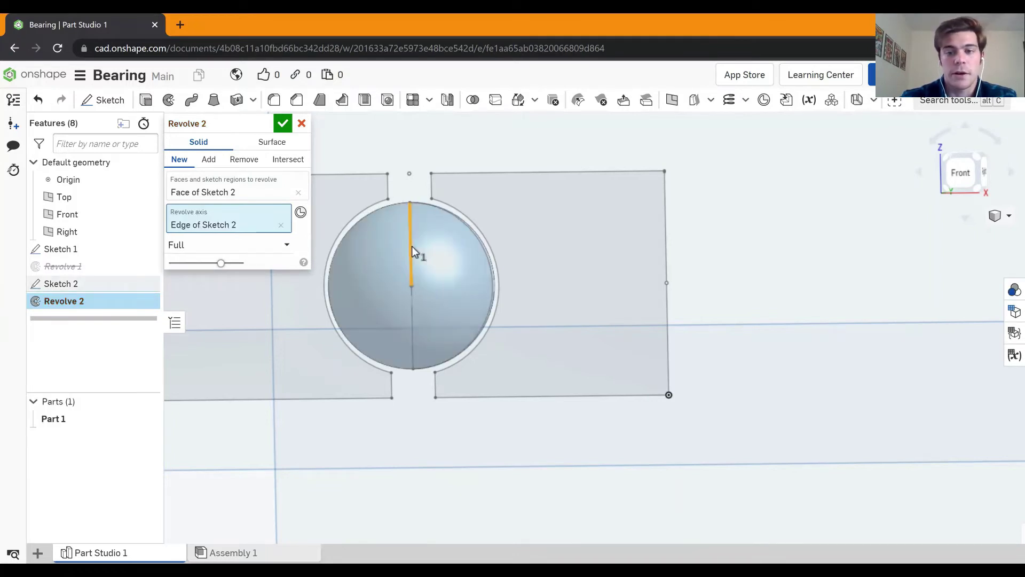
{"action": "left_click", "coordinate": [289, 127]}
{"action": "scroll", "coordinate": [491, 222], "scroll_direction": "up", "scroll_amount": 5}
{"action": "scroll", "coordinate": [491, 222], "scroll_direction": "down", "scroll_amount": 8}
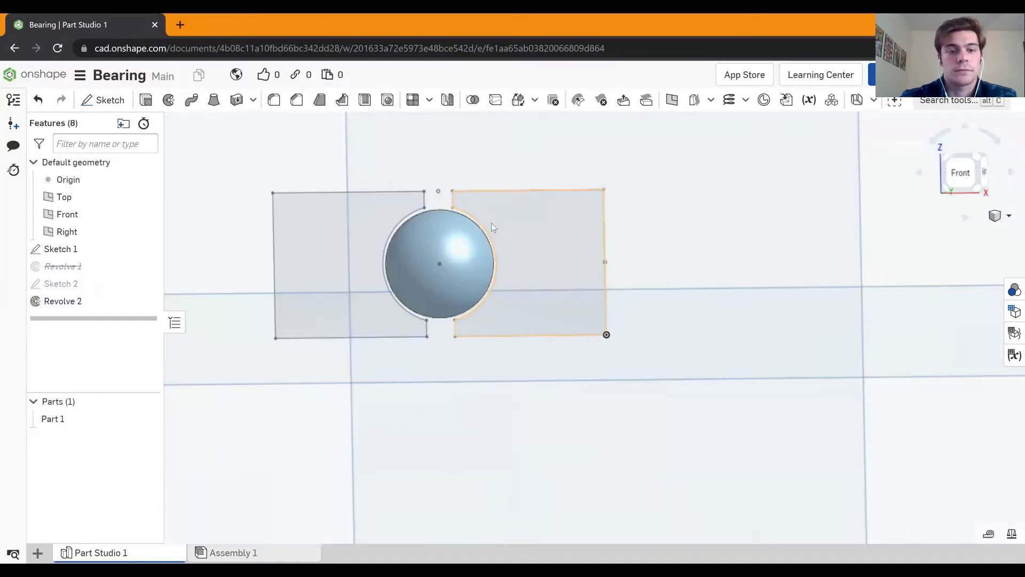
{"action": "right_click_drag", "start_coordinate": [538, 231], "coordinate": [566, 249]}
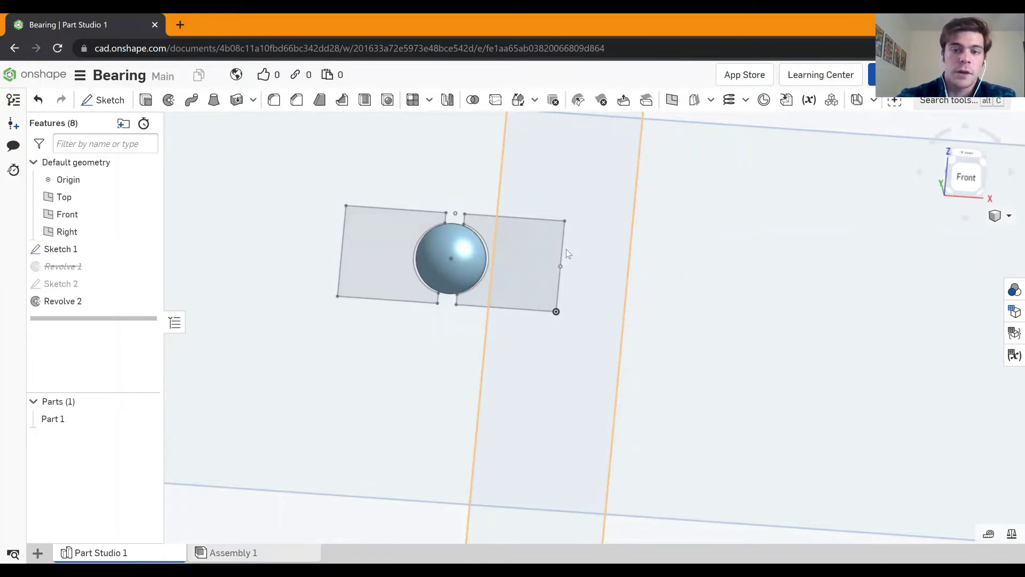
{"action": "scroll", "coordinate": [687, 308], "scroll_direction": "up", "scroll_amount": 5}
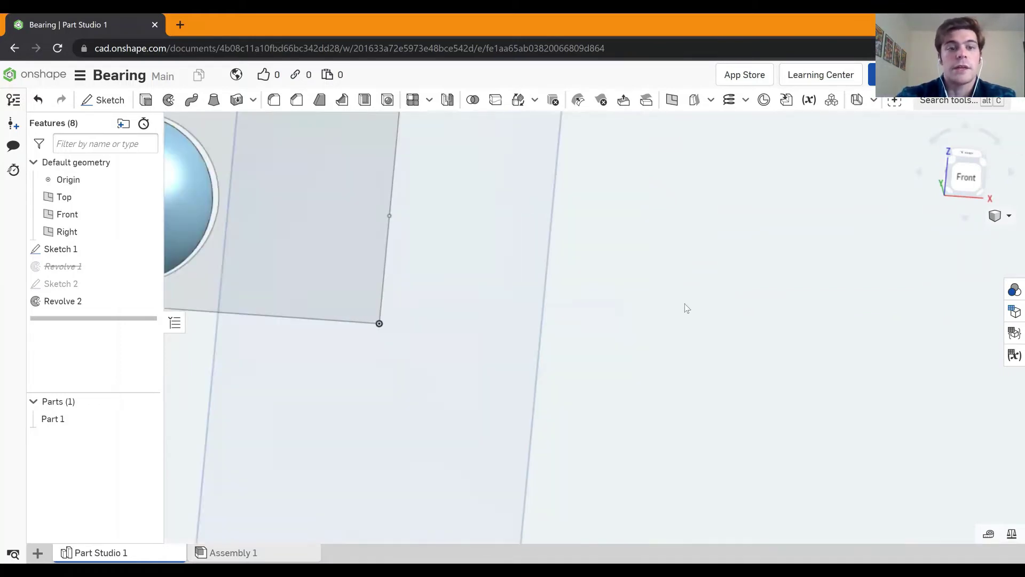
{"action": "scroll", "coordinate": [682, 295], "scroll_direction": "down", "scroll_amount": 5}
{"action": "right_click_drag", "start_coordinate": [657, 300], "coordinate": [635, 315]}
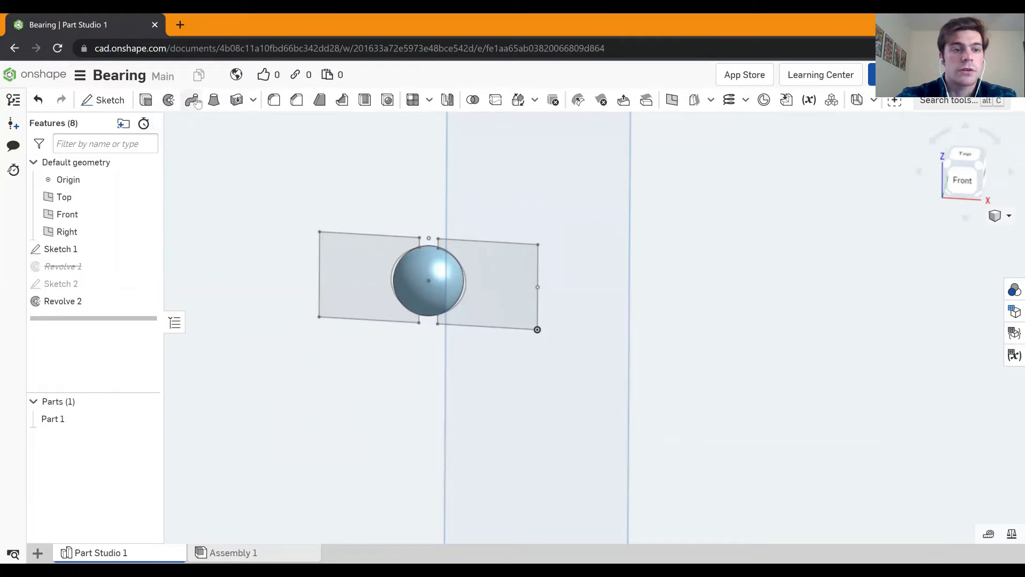
Start a 360° circular pattern of the ball as new parts, using Sketch 1's vertical edge on the bearing axis as its axis.
{"action": "left_click", "coordinate": [429, 102]}
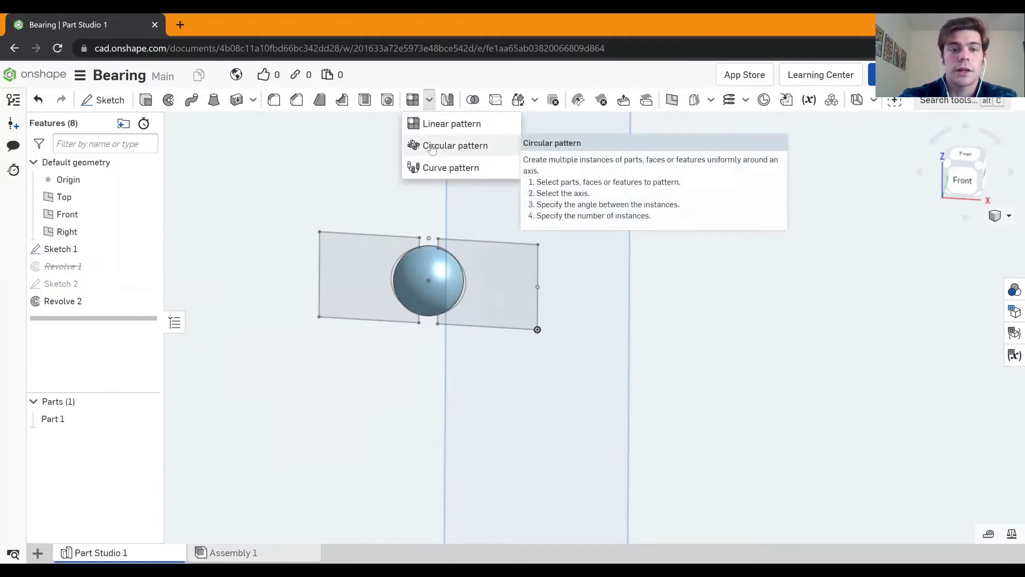
{"action": "left_click", "coordinate": [433, 148]}
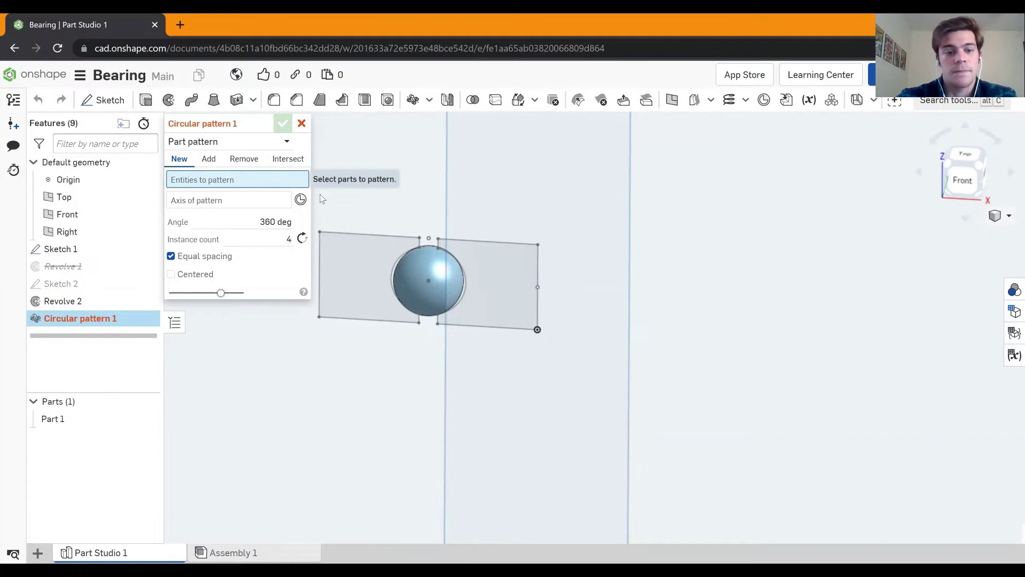
{"action": "left_click", "coordinate": [424, 267]}
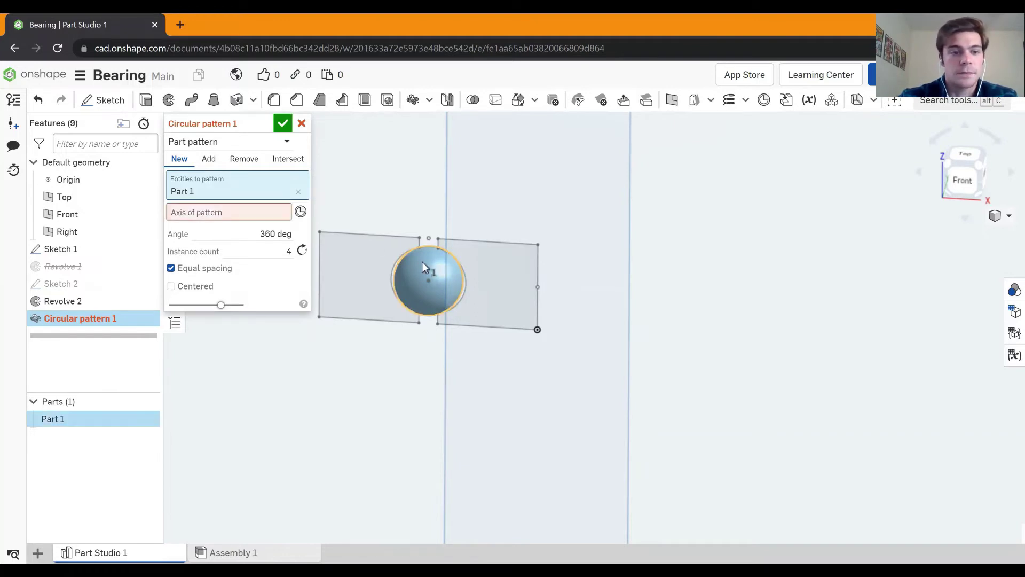
{"action": "left_click", "coordinate": [268, 213]}
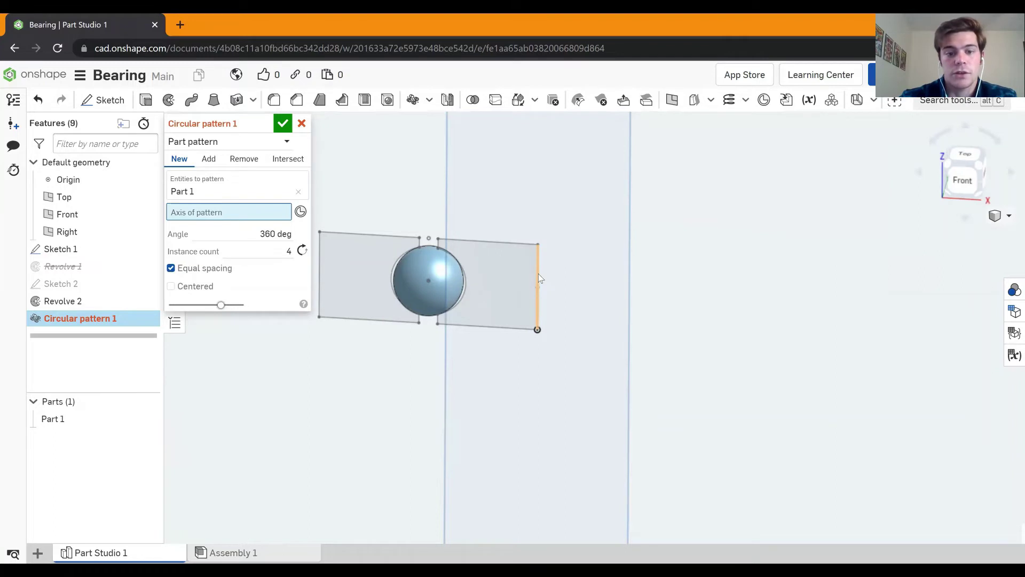
{"action": "left_click", "coordinate": [538, 274]}
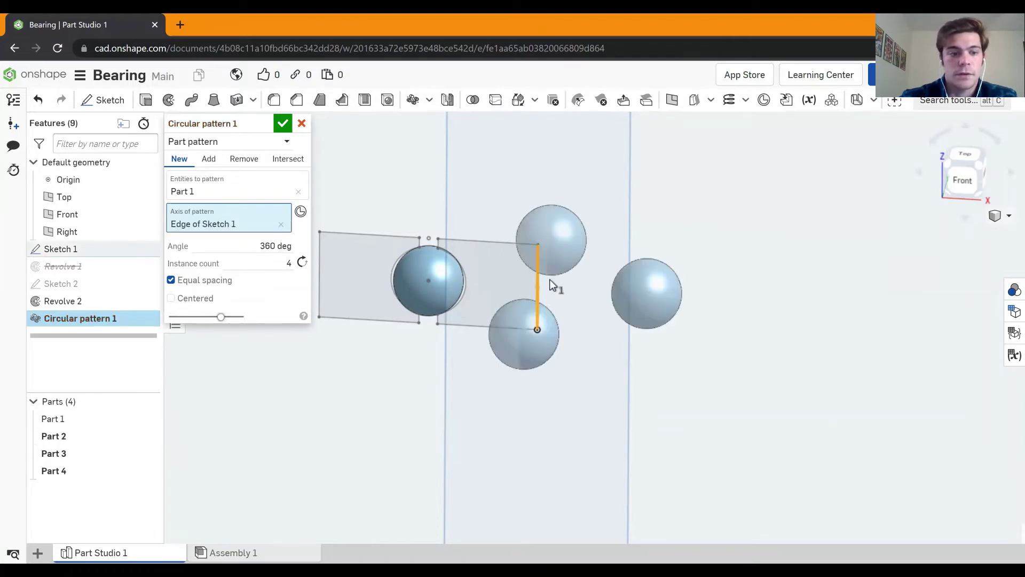
View the pattern from the top and set its instance count to 5.
{"action": "scroll", "coordinate": [564, 286], "scroll_direction": "down", "scroll_amount": 5}
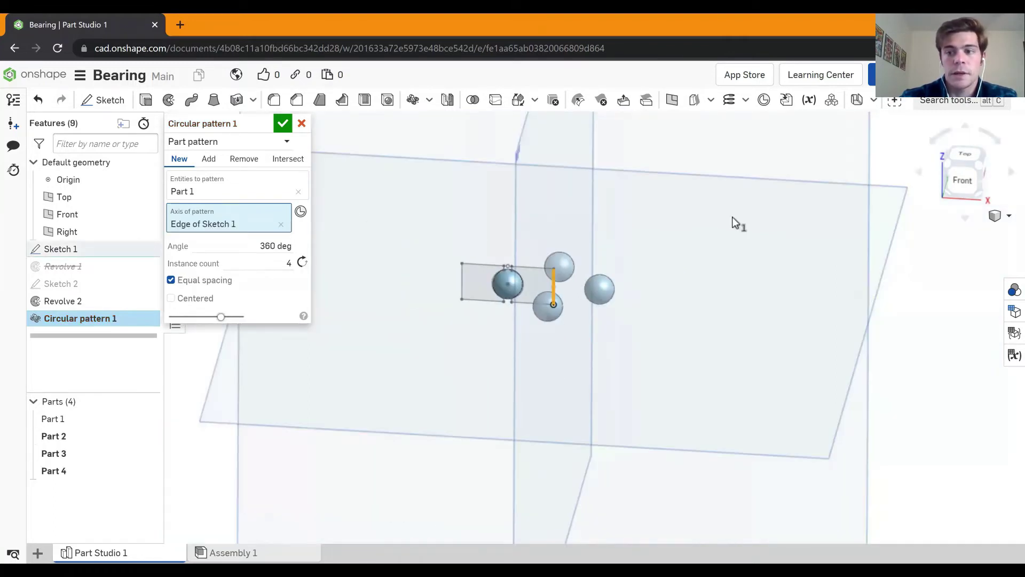
{"action": "left_click", "coordinate": [966, 158]}
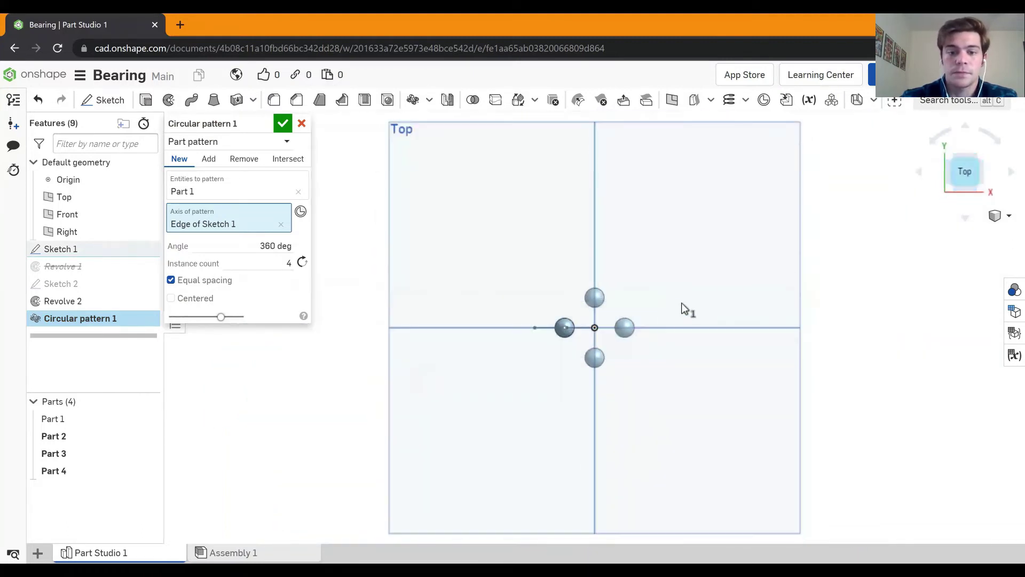
{"action": "scroll", "coordinate": [628, 339], "scroll_direction": "down", "scroll_amount": 2}
{"action": "scroll", "coordinate": [625, 336], "scroll_direction": "up", "scroll_amount": 5}
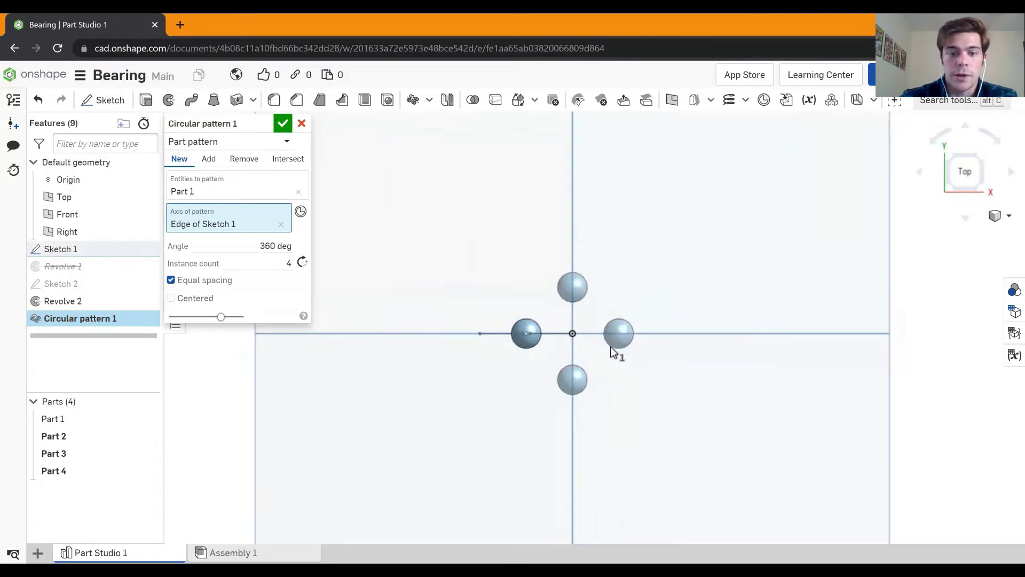
{"action": "left_click", "coordinate": [279, 262]}
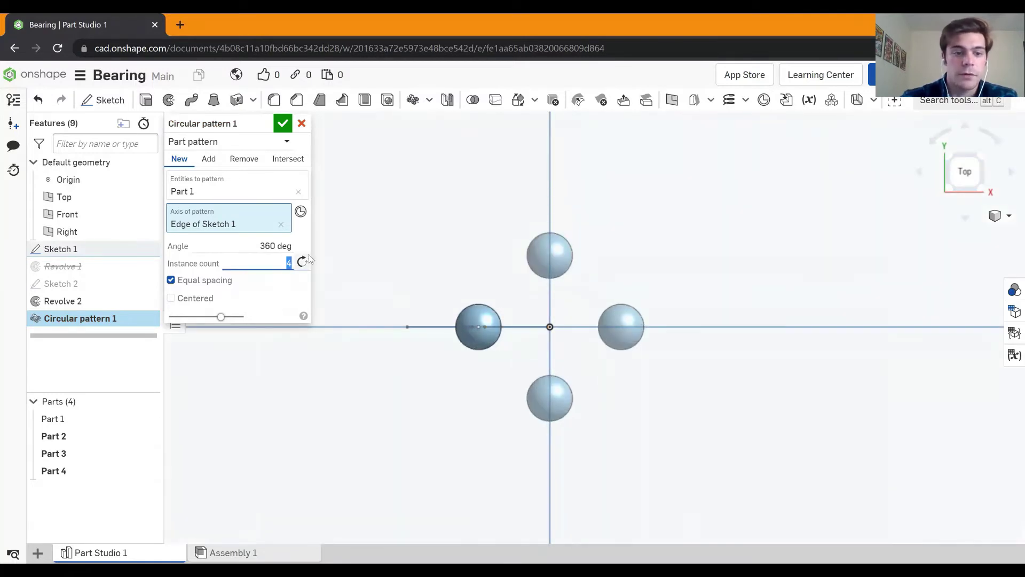
{"action": "type", "text": "5"}
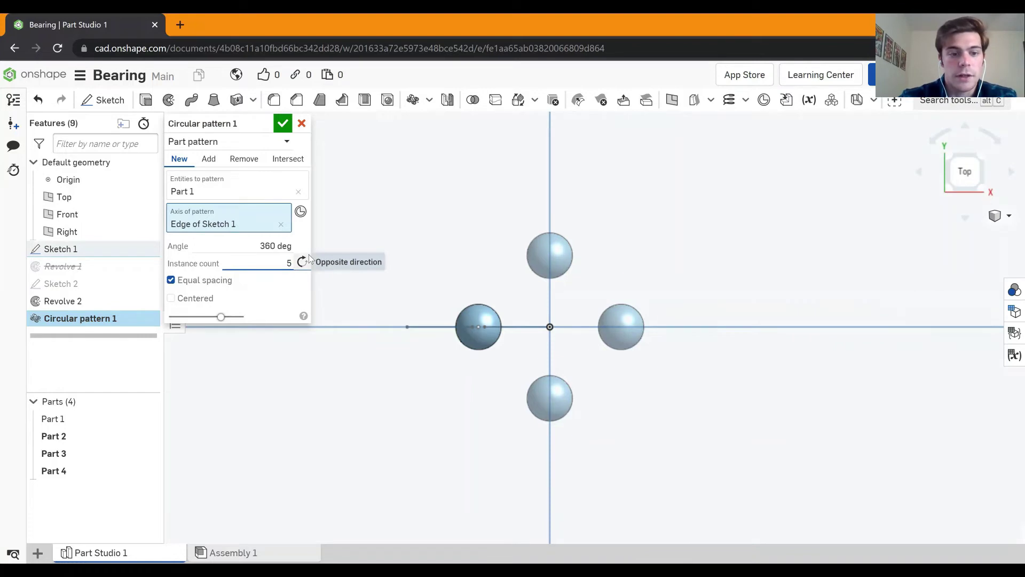
{"action": "key", "text": "Return"}
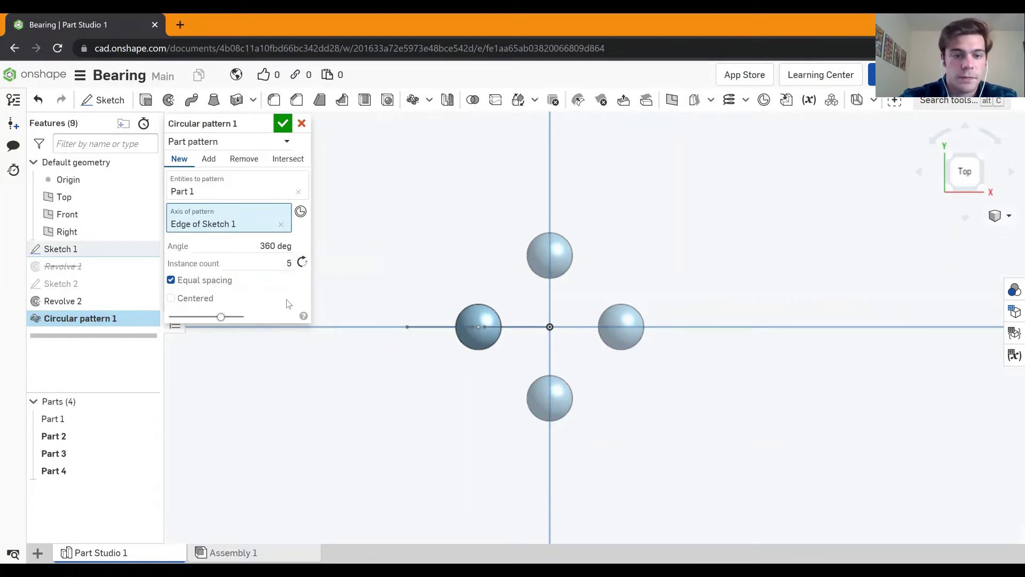
Raise the circular pattern's instance count to 9.
{"action": "left_click", "coordinate": [286, 265]}
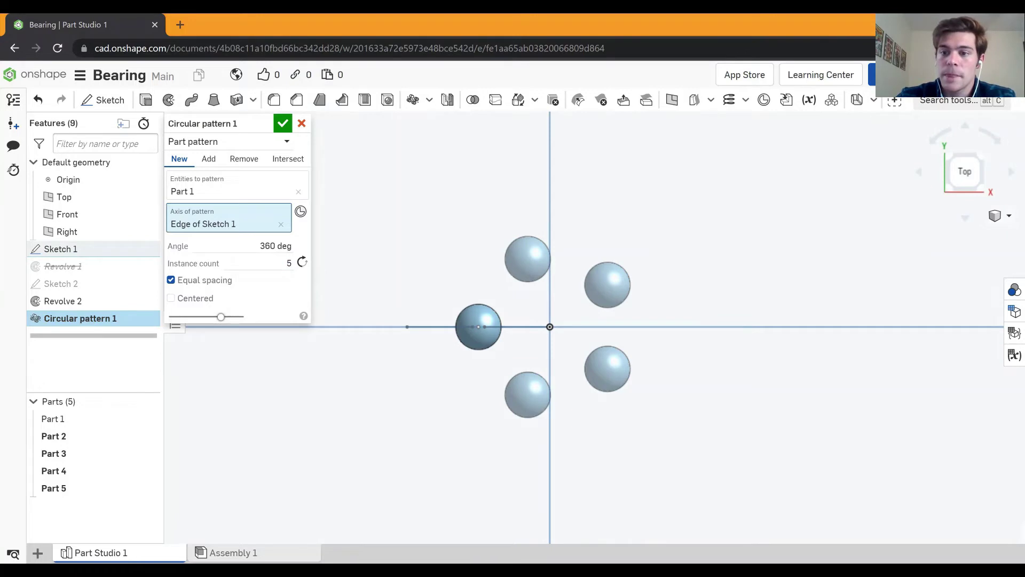
{"action": "left_click", "coordinate": [282, 263]}
{"action": "type", "text": "95"}
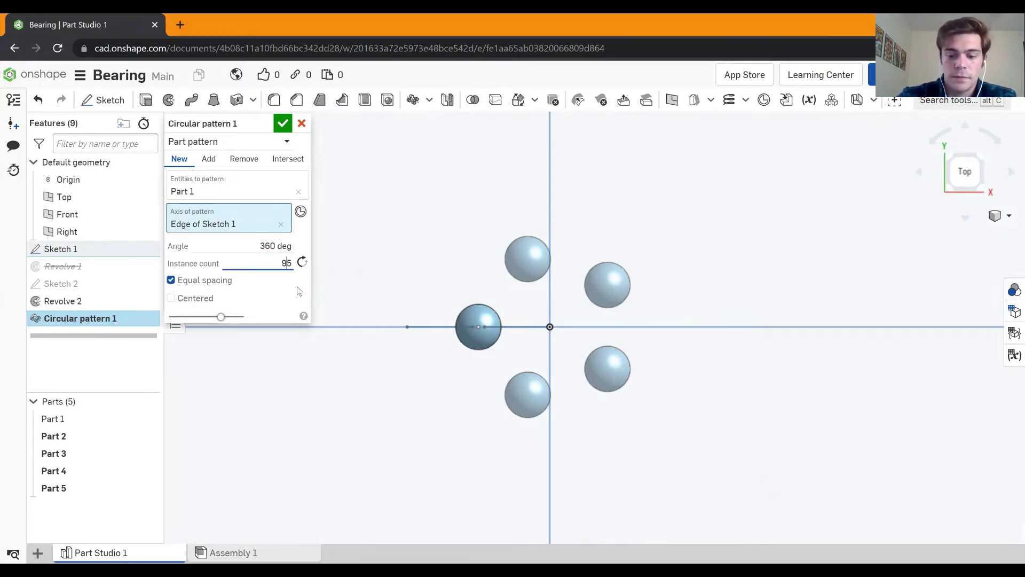
{"action": "key", "text": "BackSpace"}
{"action": "key", "text": "Return"}
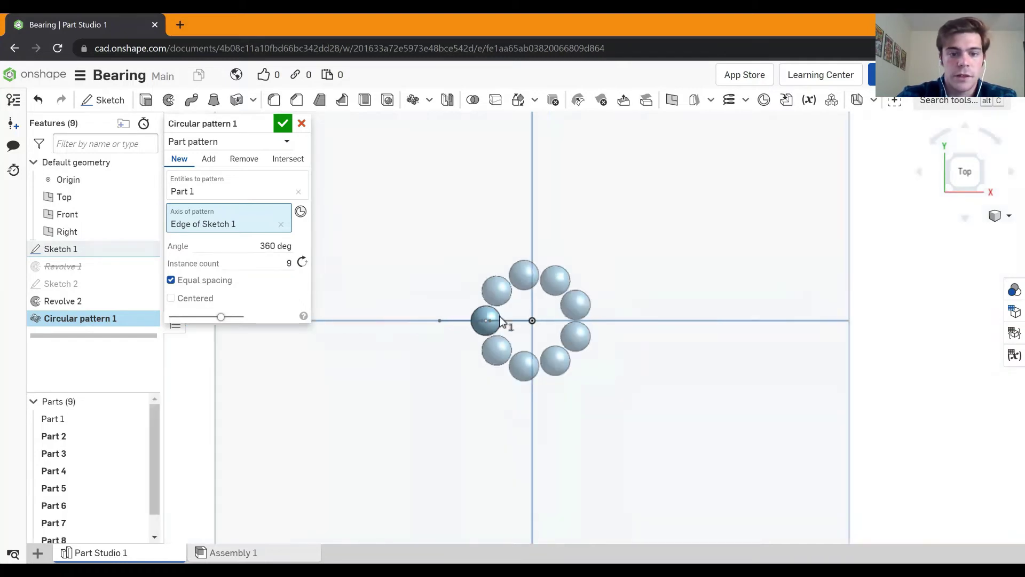
Try an instance count of 10 and examine the gap between neighbouring balls up close.
{"action": "scroll", "coordinate": [499, 313], "scroll_direction": "up", "scroll_amount": 6}
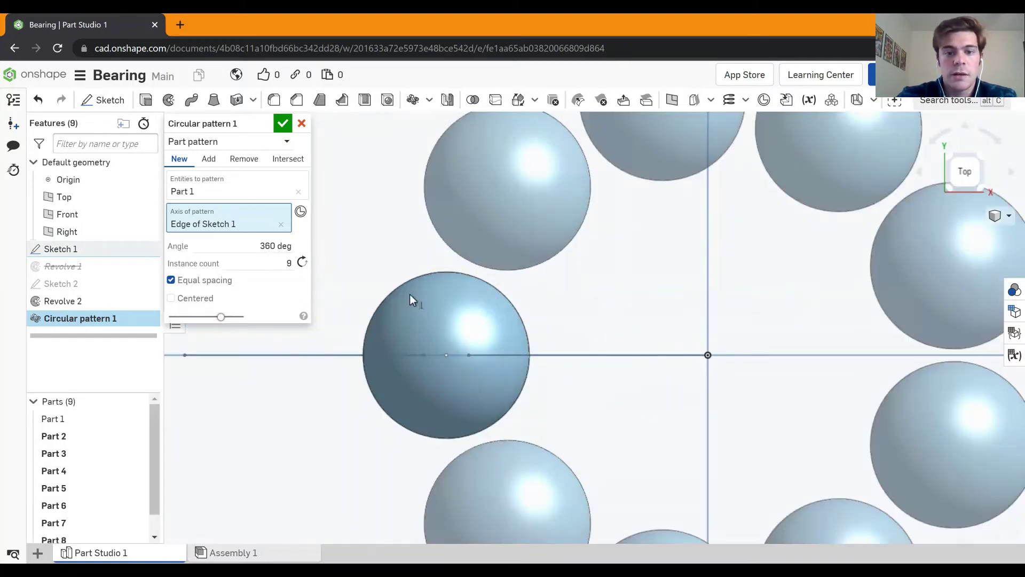
{"action": "left_click", "coordinate": [289, 263]}
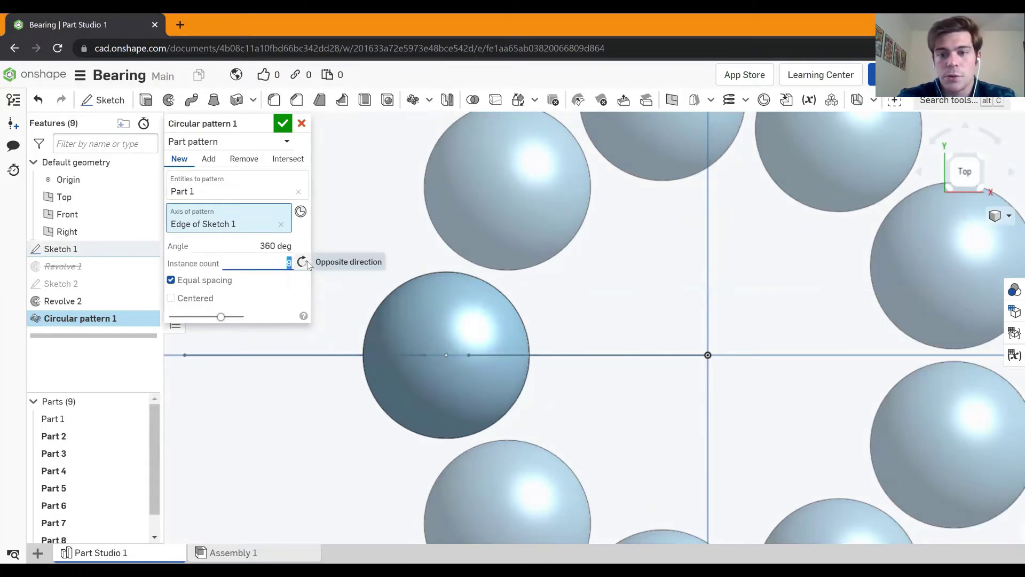
{"action": "type", "text": "10"}
{"action": "key", "text": "Return"}
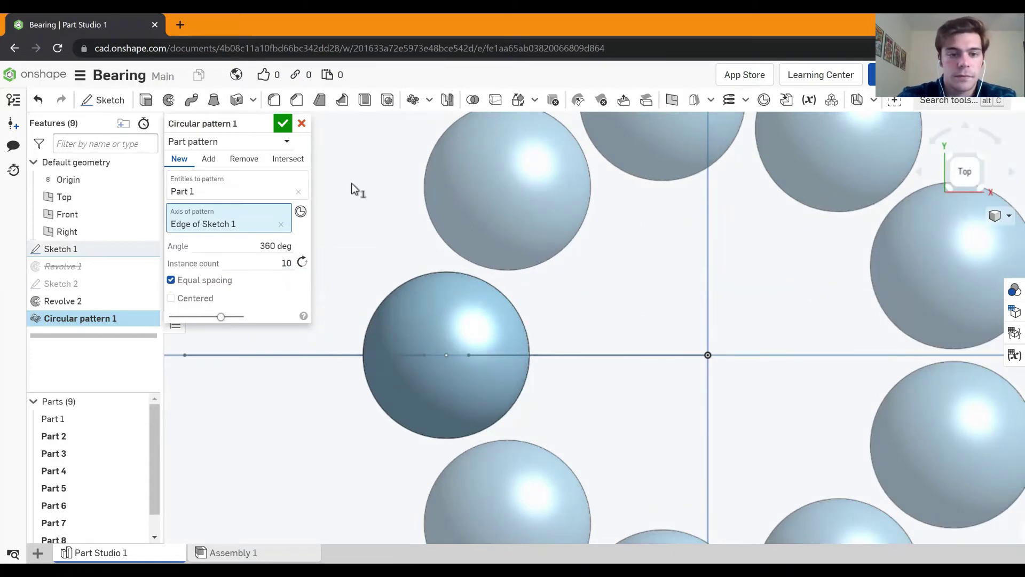
{"action": "scroll", "coordinate": [466, 281], "scroll_direction": "up", "scroll_amount": 5}
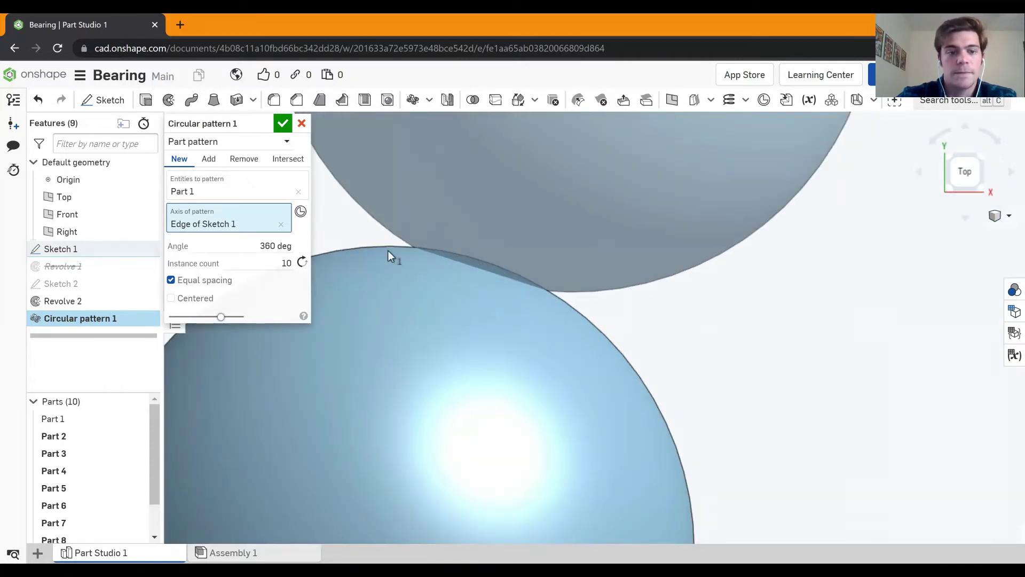
Set the ball pattern's instance count back to 9 and finish the circular pattern.
{"action": "left_click", "coordinate": [270, 259]}
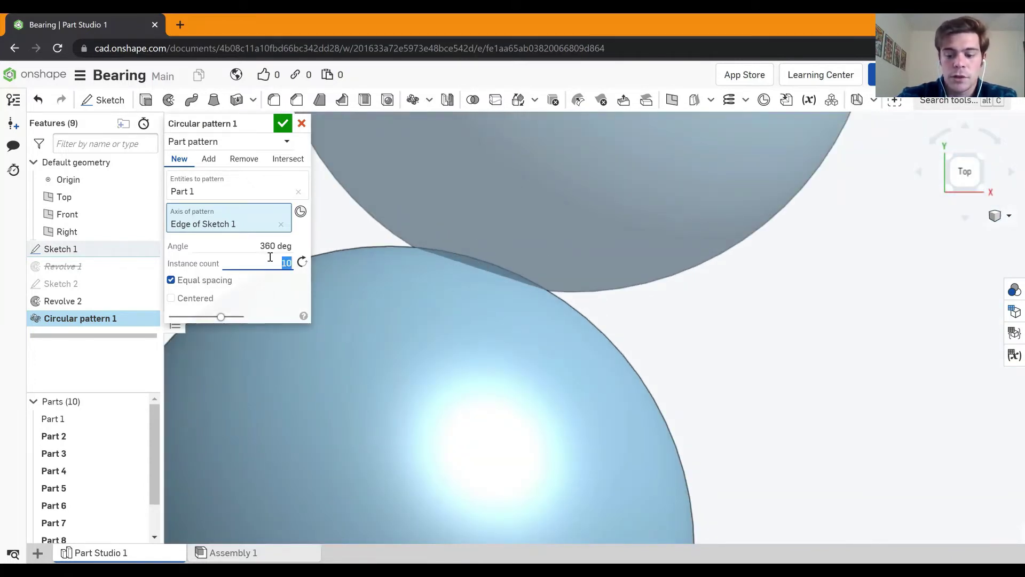
{"action": "type", "text": "9"}
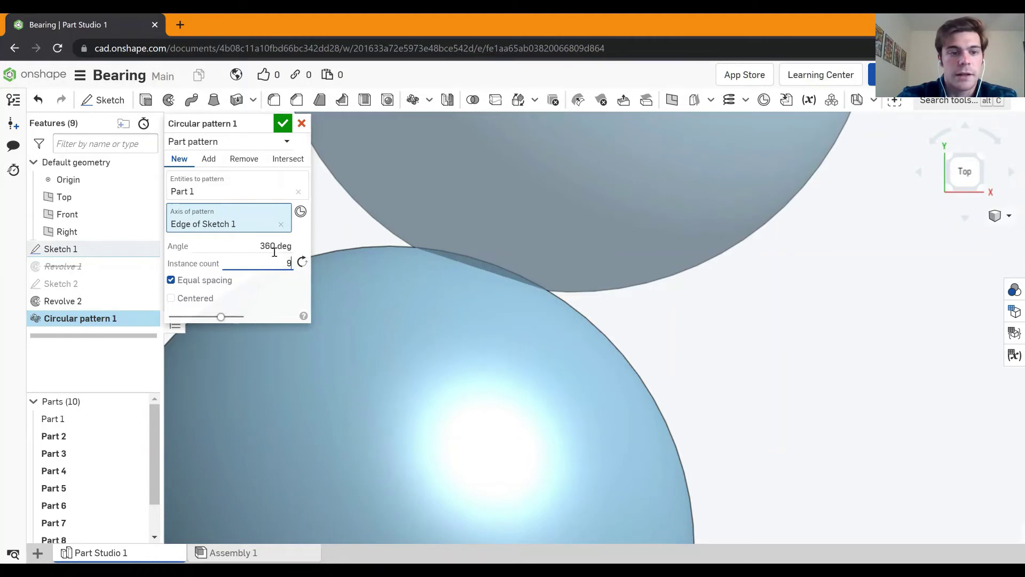
{"action": "left_click", "coordinate": [282, 126]}
Unsuppress Revolve 1 to bring back the bearing rings and hide Sketch 1.
{"action": "scroll", "coordinate": [421, 278], "scroll_direction": "down", "scroll_amount": 5}
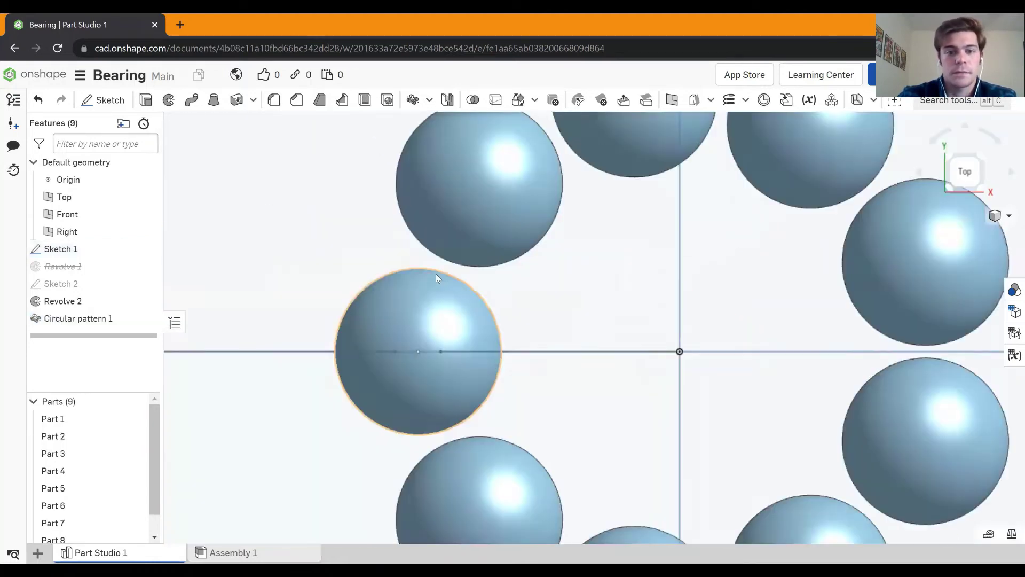
{"action": "scroll", "coordinate": [436, 274], "scroll_direction": "down", "scroll_amount": 5}
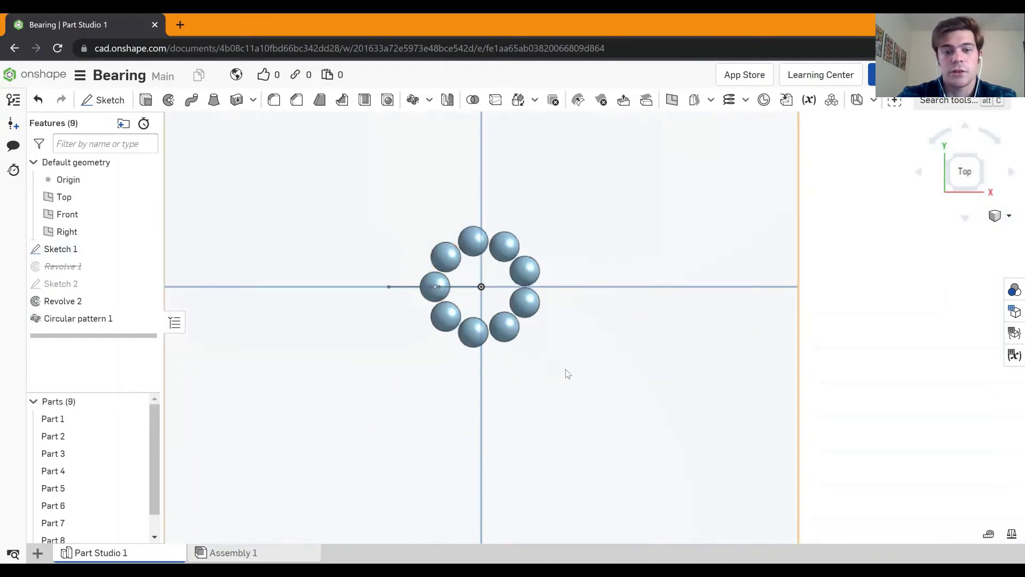
{"action": "mouse_move", "coordinate": [565, 338]}
{"action": "right_mouse_down"}
{"action": "mouse_move", "coordinate": [552, 297]}
{"action": "mouse_move", "coordinate": [562, 306]}
{"action": "mouse_move", "coordinate": [564, 287]}
{"action": "mouse_move", "coordinate": [549, 313]}
{"action": "right_mouse_up"}
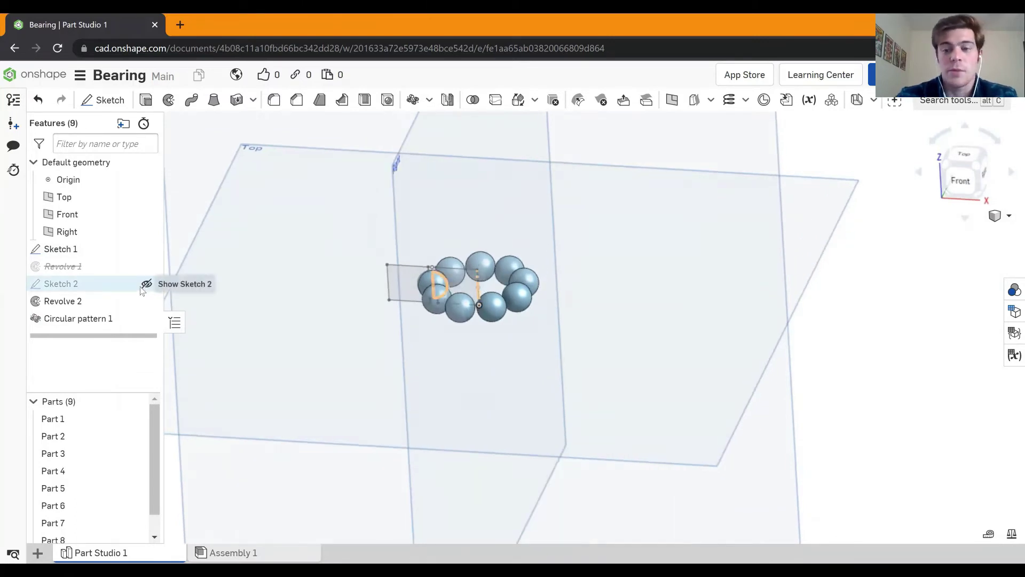
{"action": "right_click", "coordinate": [110, 271]}
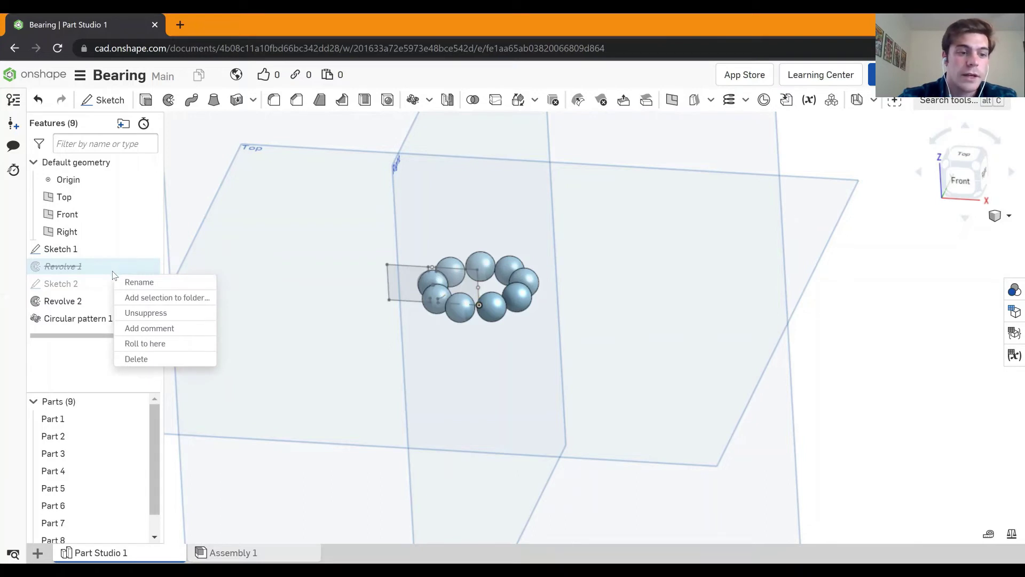
{"action": "left_click", "coordinate": [145, 313]}
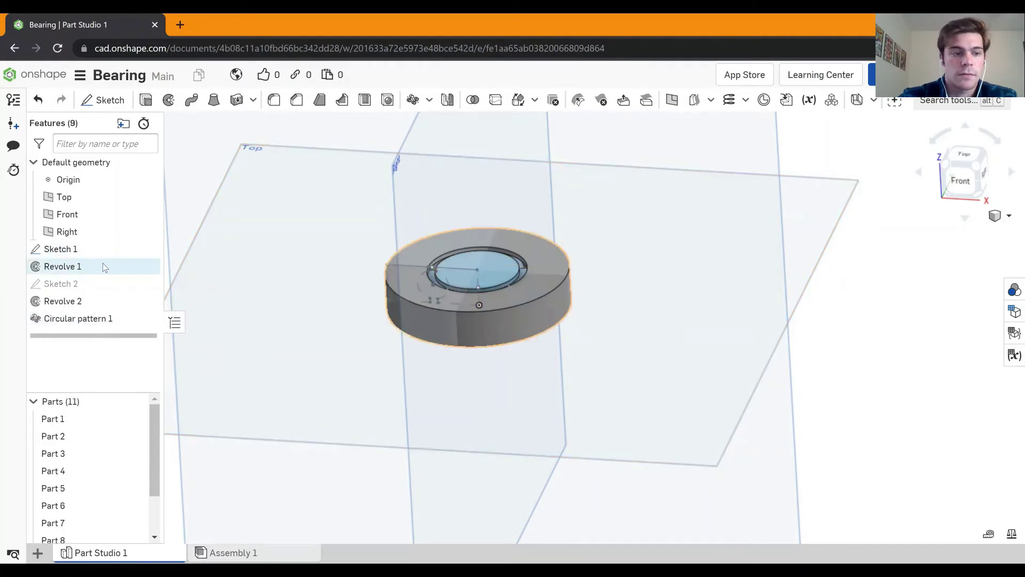
{"action": "left_click", "coordinate": [147, 250]}
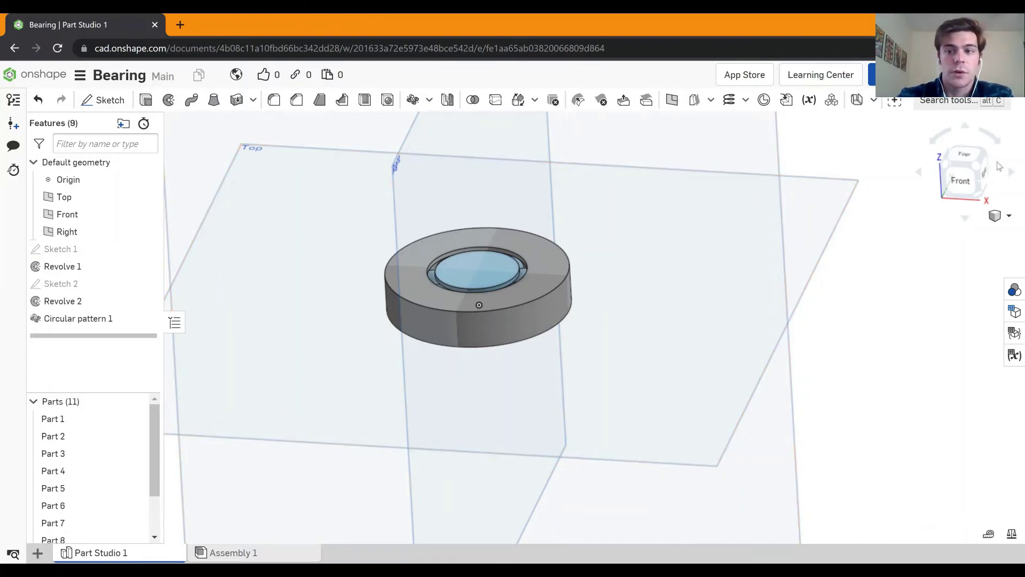
Start a new sketch on the top face of the bearing's outer ring and view it from the top.
{"action": "left_click", "coordinate": [102, 100]}
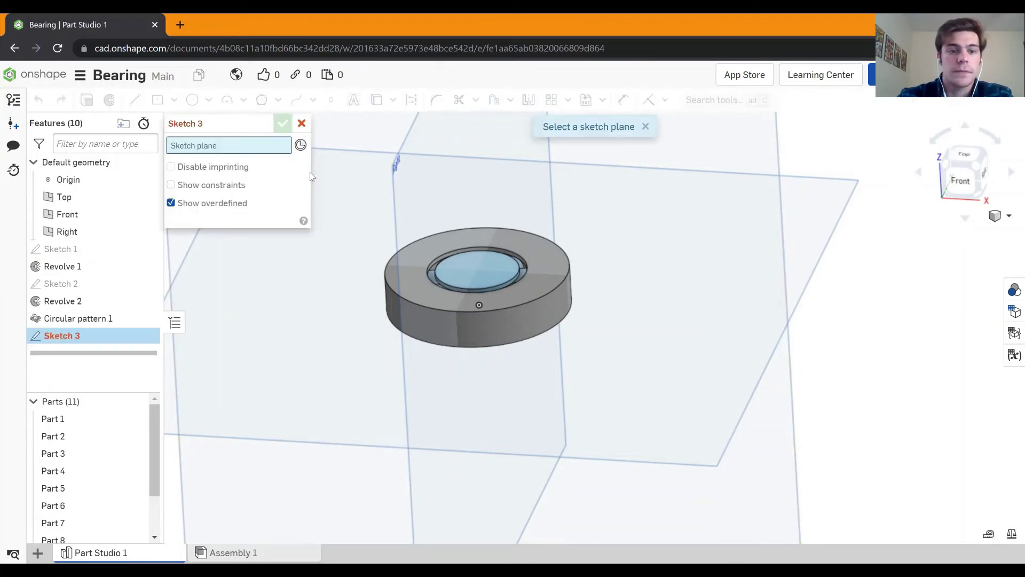
{"action": "left_click", "coordinate": [398, 274]}
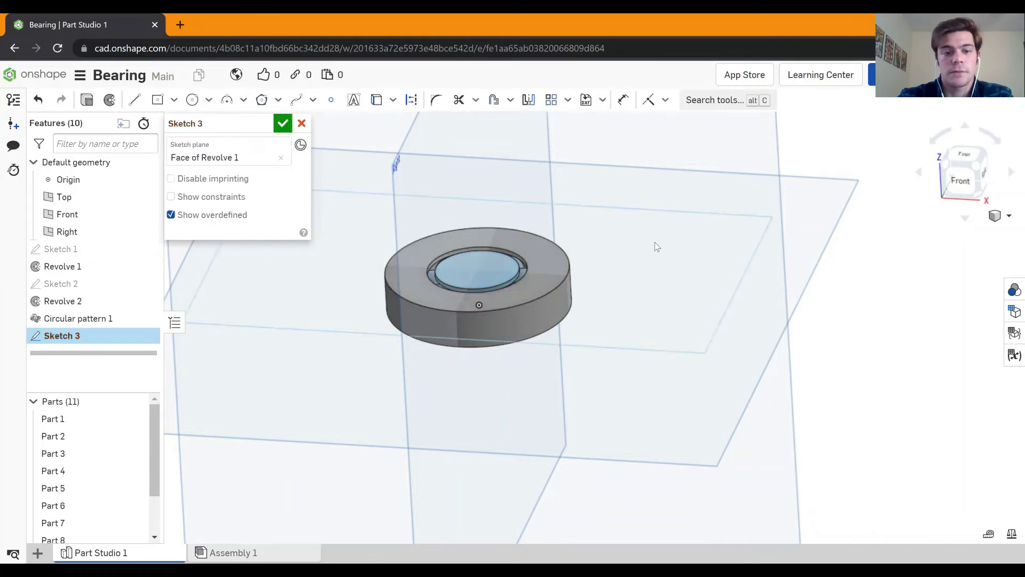
{"action": "left_click", "coordinate": [965, 157]}
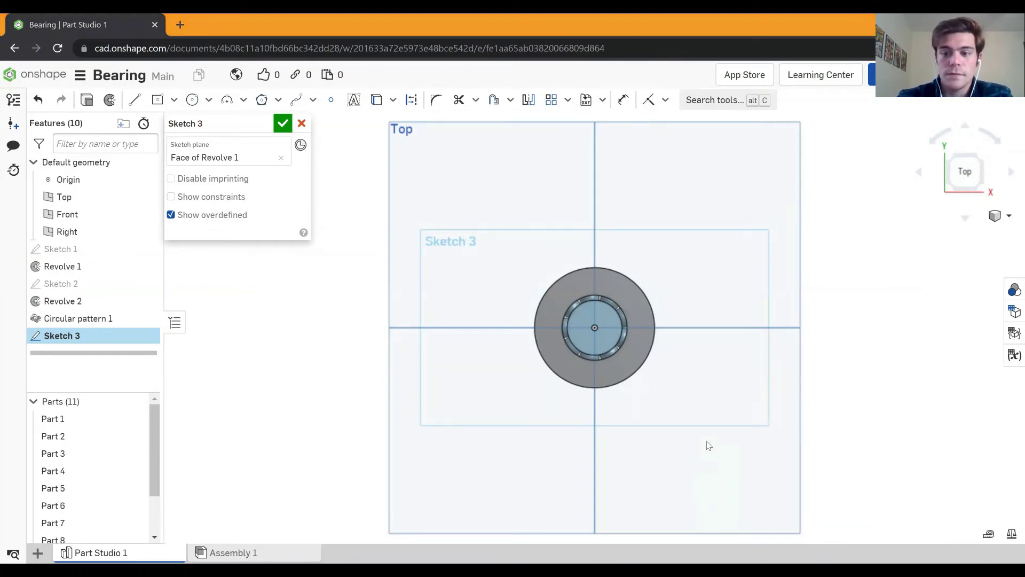
{"action": "scroll", "coordinate": [607, 337], "scroll_direction": "down", "scroll_amount": 3}
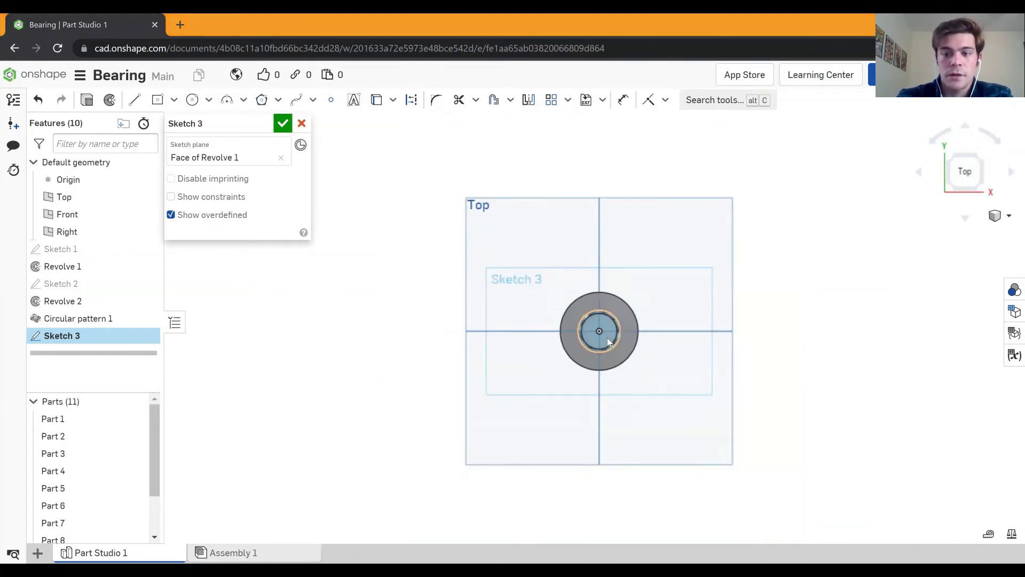
{"action": "scroll", "coordinate": [607, 337], "scroll_direction": "up", "scroll_amount": 5}
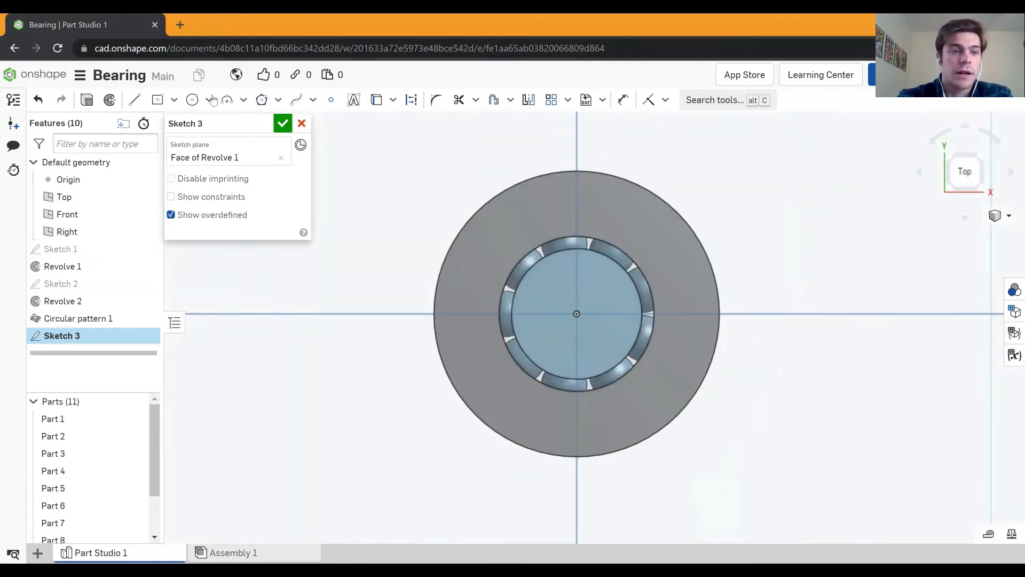
Sketch a construction center-point rectangle around the bearing, centred on the origin, about 3.7 in wide and 2.06 in high.
{"action": "left_click", "coordinate": [174, 101]}
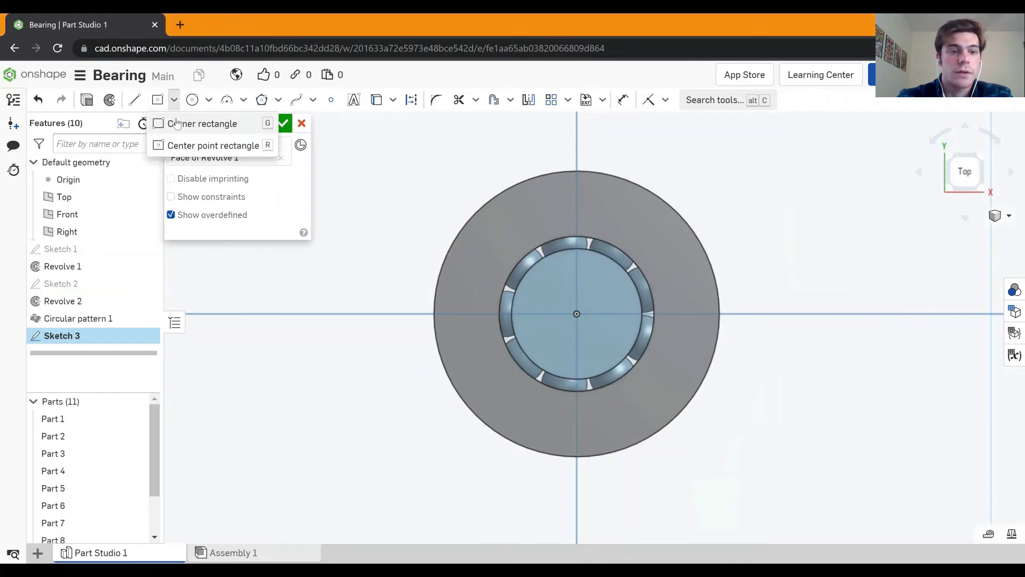
{"action": "left_click", "coordinate": [194, 151]}
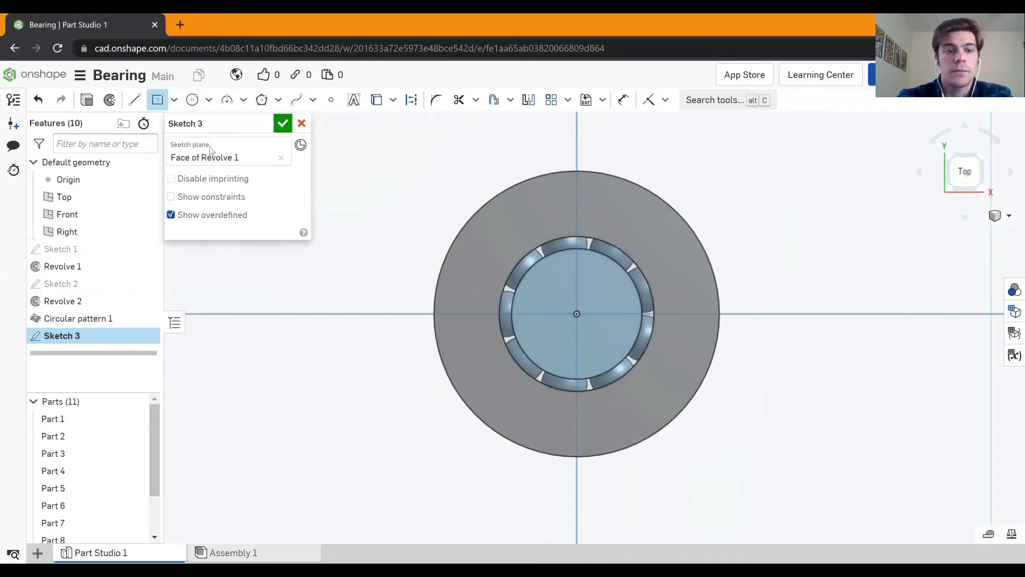
{"action": "left_click", "coordinate": [410, 106]}
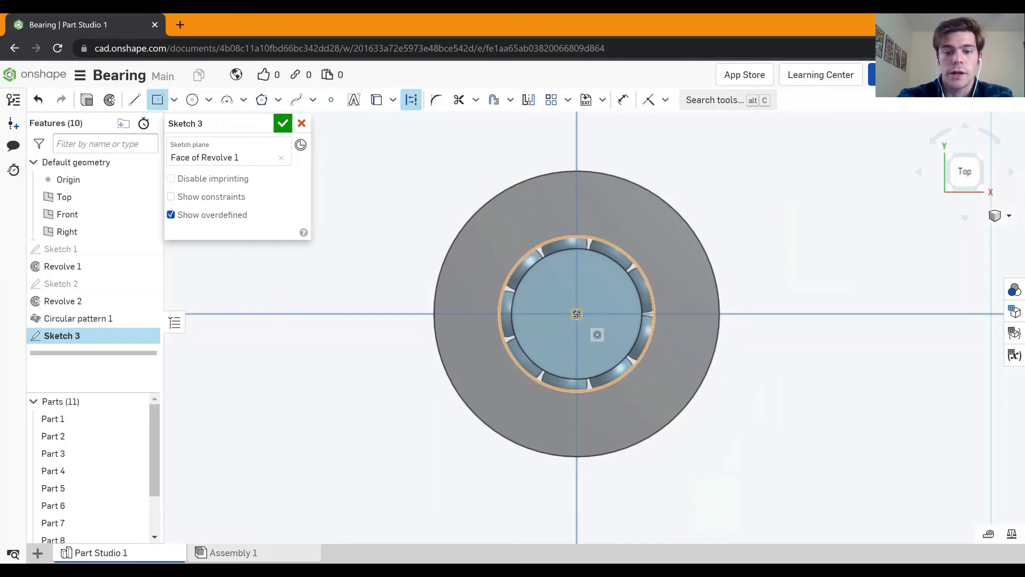
{"action": "left_click", "coordinate": [576, 314]}
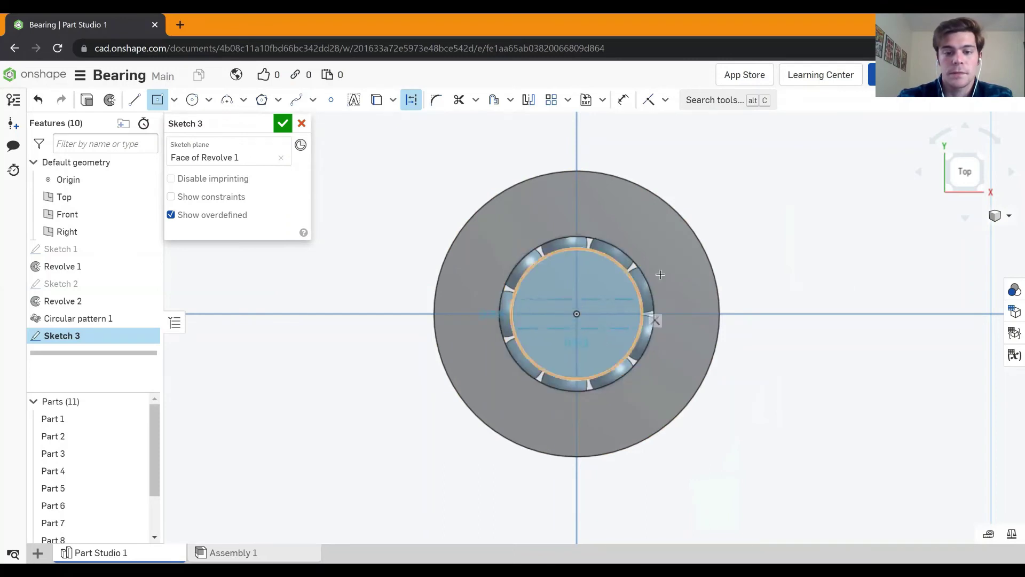
{"action": "left_click", "coordinate": [671, 190]}
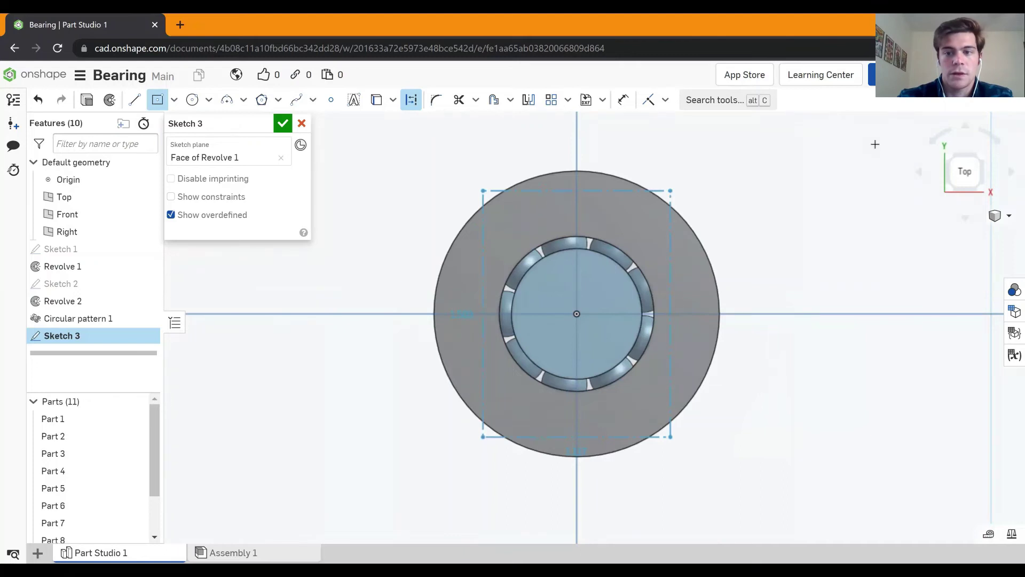
{"action": "left_click", "coordinate": [876, 144]}
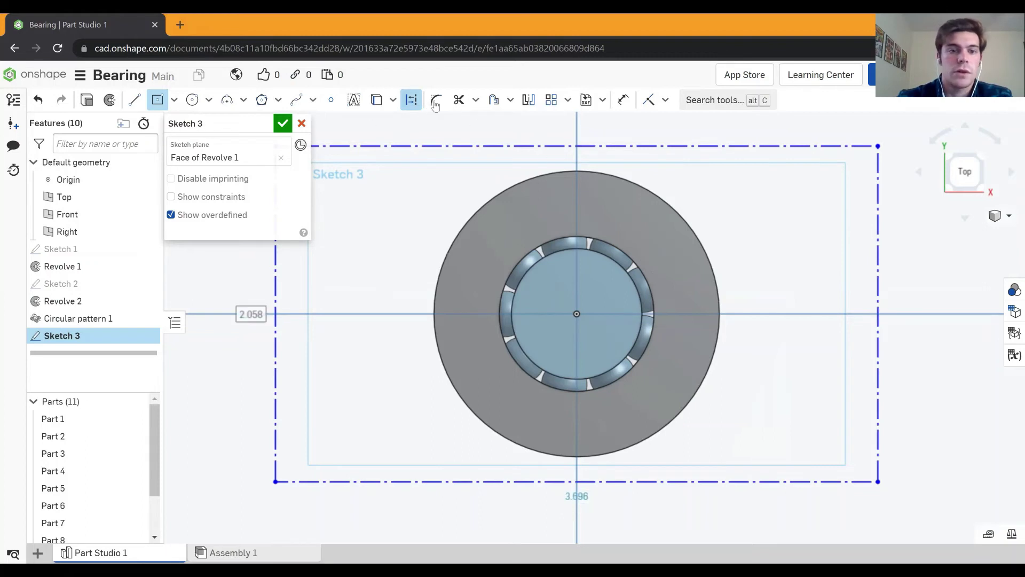
Dimension the construction rectangle's height as 0.875*2 in.
{"action": "left_click", "coordinate": [623, 100]}
{"action": "left_click", "coordinate": [451, 144]}
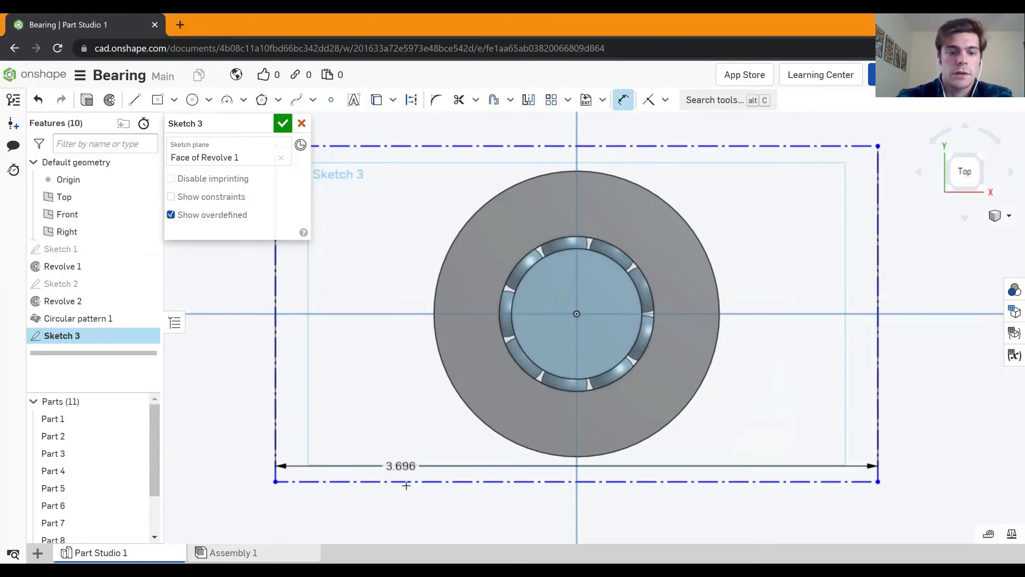
{"action": "left_click", "coordinate": [727, 482]}
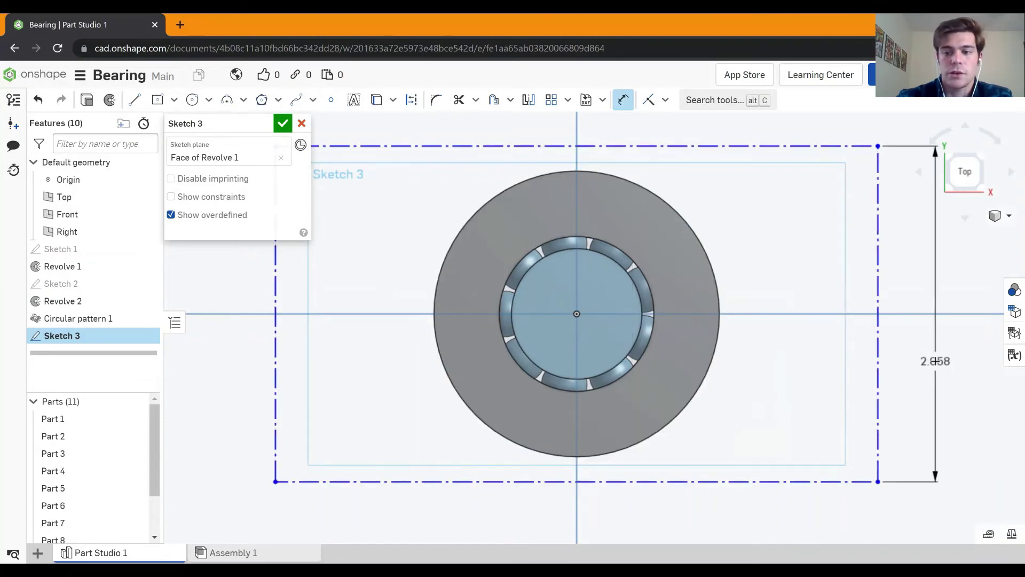
{"action": "left_click", "coordinate": [935, 363]}
{"action": "type", "text": "0"}
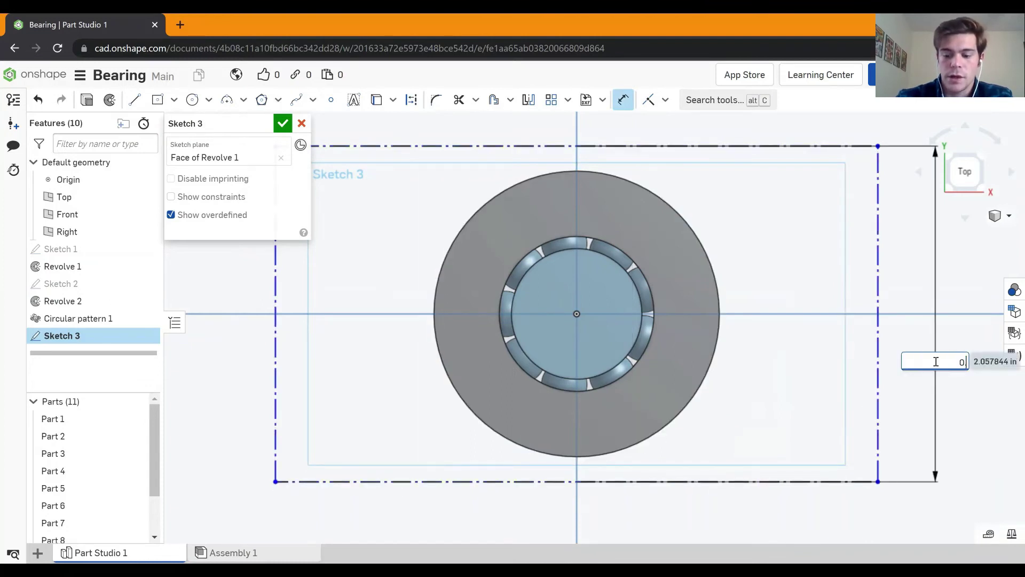
{"action": "type", "text": ".875*2"}
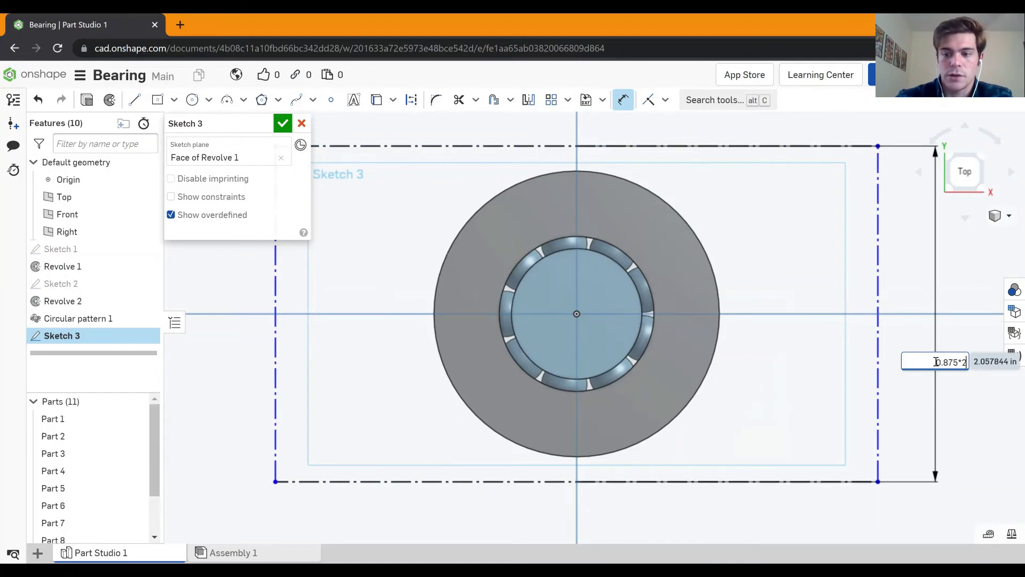
{"action": "key", "text": "Return"}
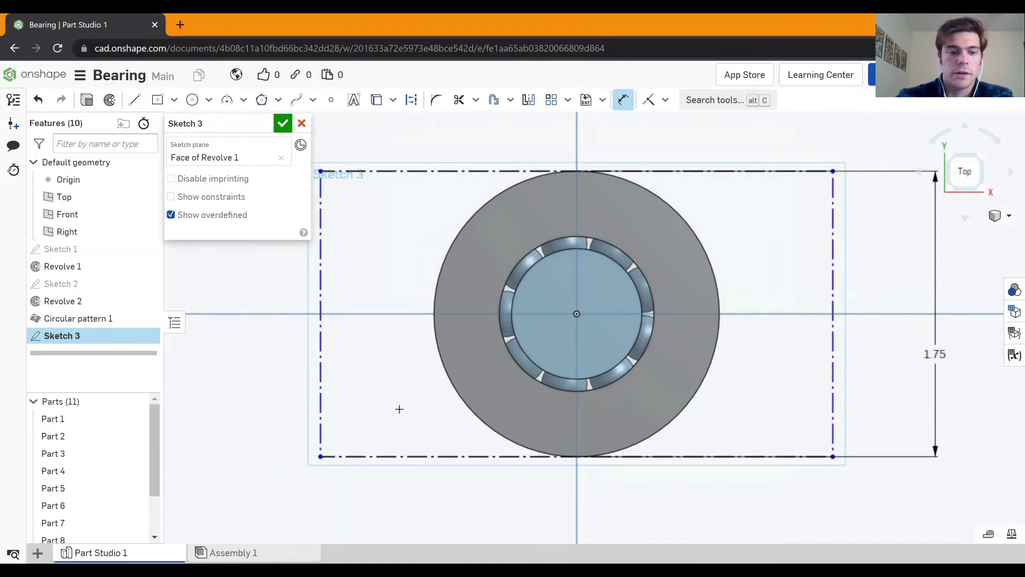
Dimension the construction rectangle's width as 1.75 in.
{"action": "left_click", "coordinate": [320, 407]}
{"action": "left_click", "coordinate": [321, 415]}
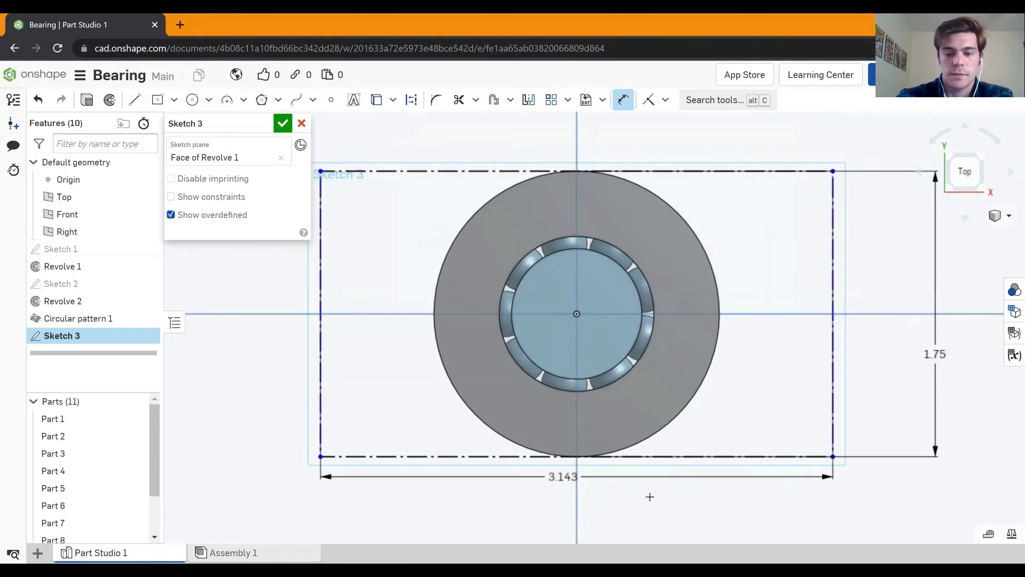
{"action": "left_click", "coordinate": [629, 504]}
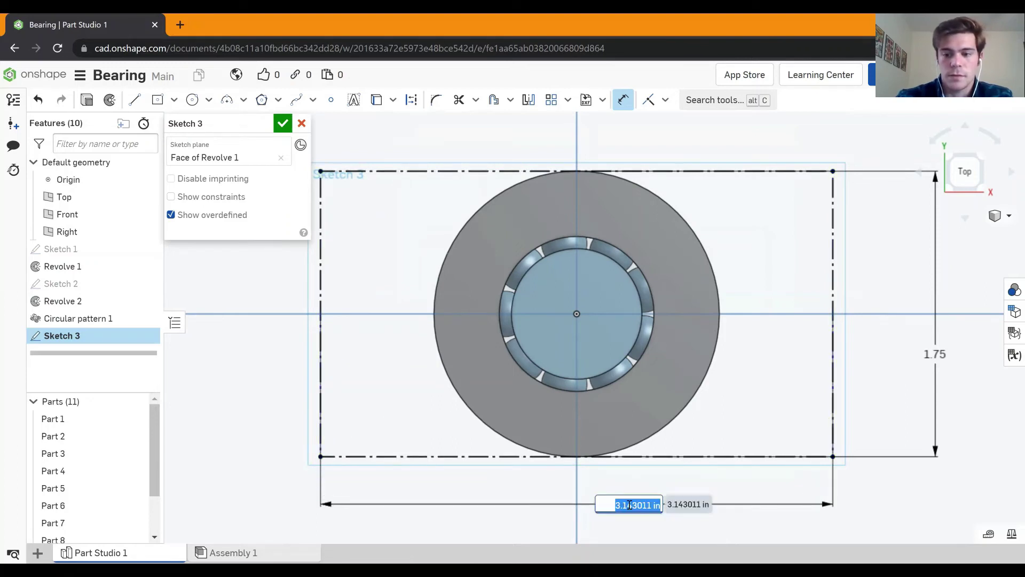
{"action": "type", "text": "1.75"}
{"action": "key", "text": "Return"}
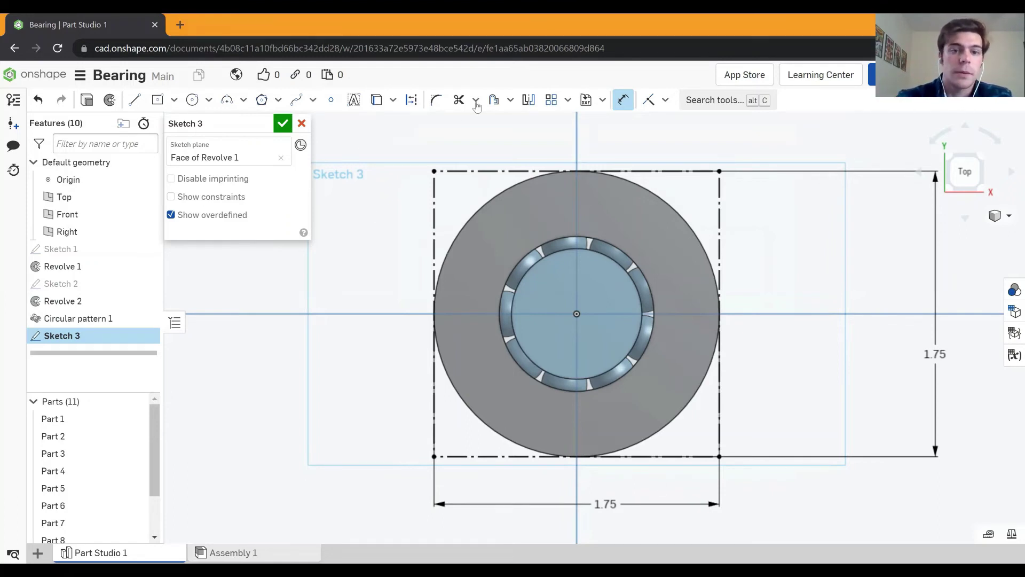
{"action": "left_click", "coordinate": [202, 102]}
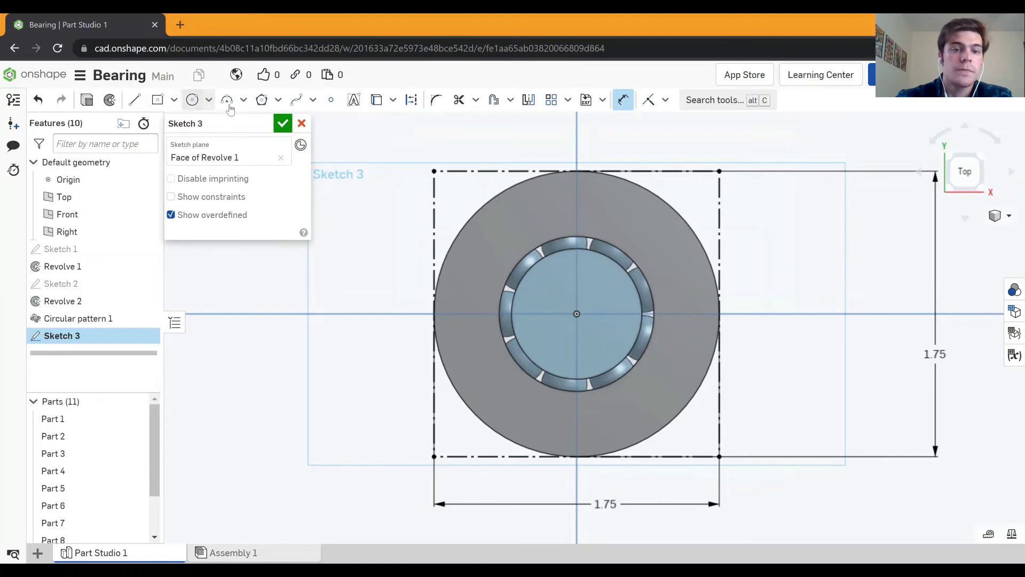
{"action": "key", "text": "c"}
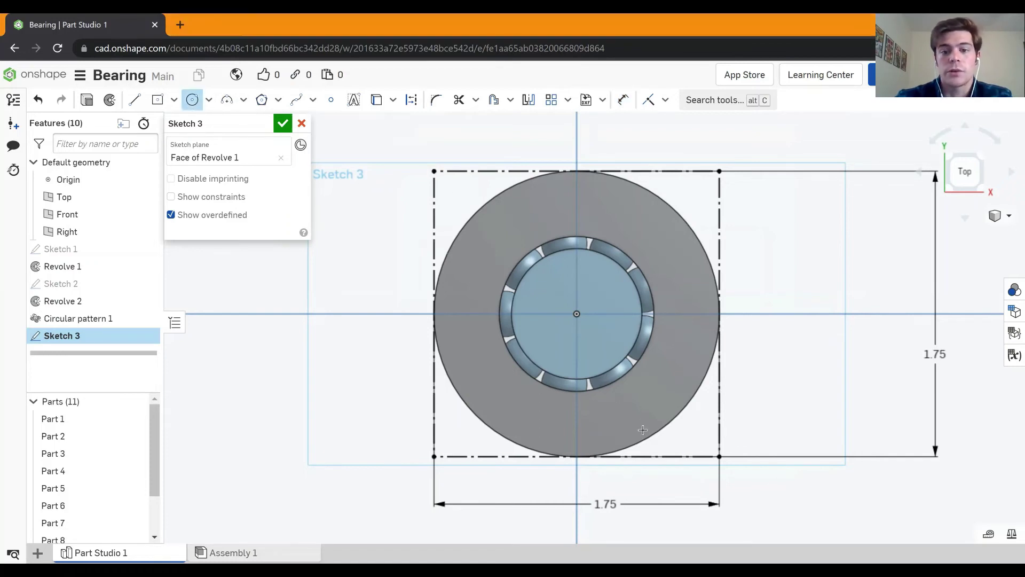
{"action": "left_click", "coordinate": [434, 171]}
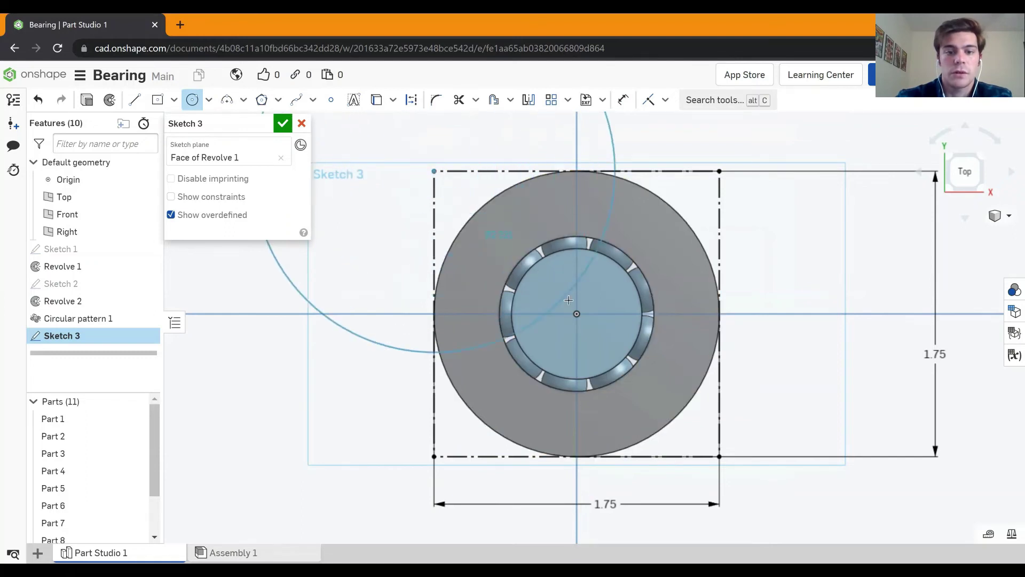
{"action": "right_click", "coordinate": [480, 231]}
{"action": "left_click", "coordinate": [509, 241]}
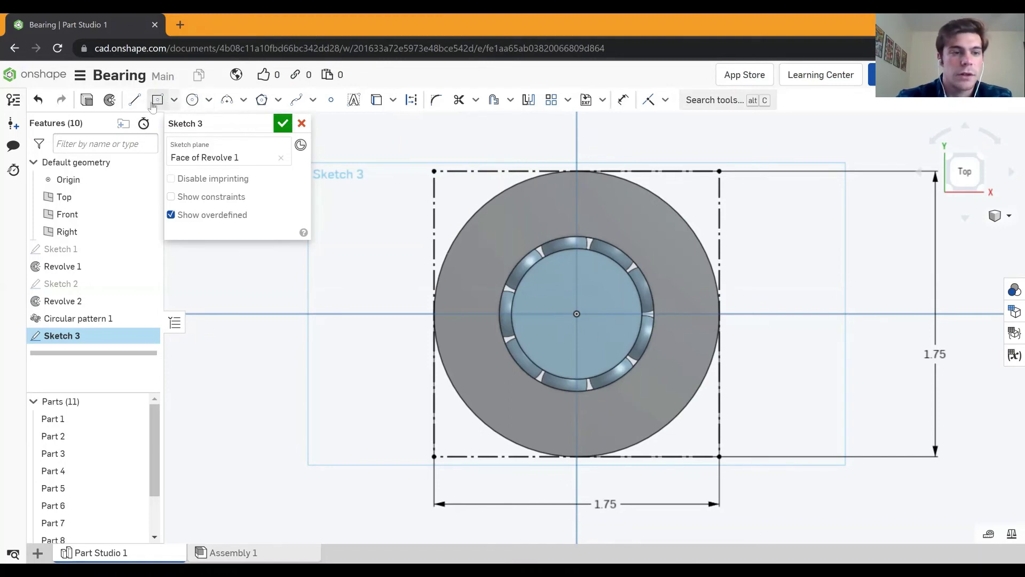
Draw a construction diagonal from the square's upper-left corner to its lower-right corner.
{"action": "left_click", "coordinate": [193, 100]}
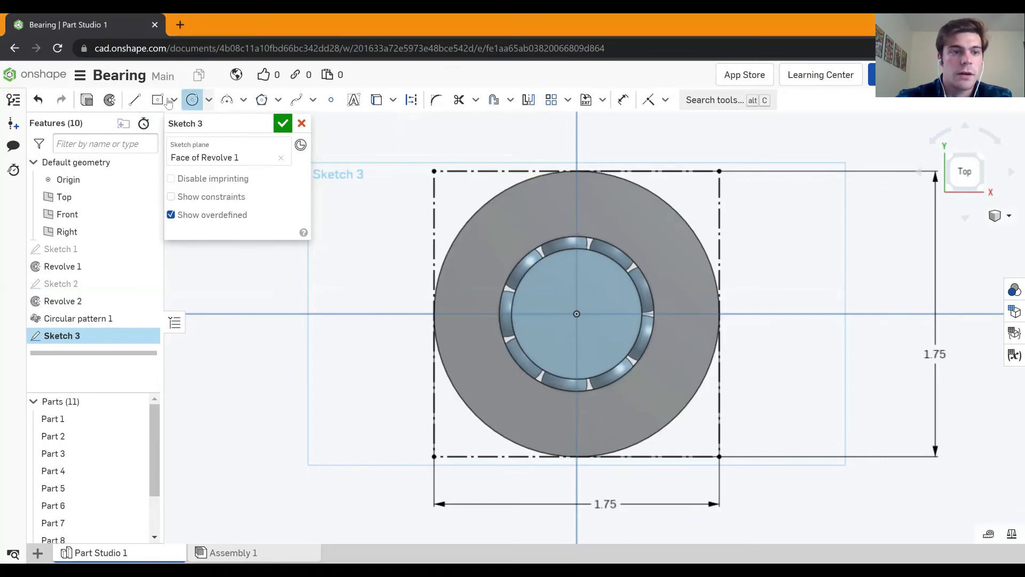
{"action": "left_click", "coordinate": [134, 100]}
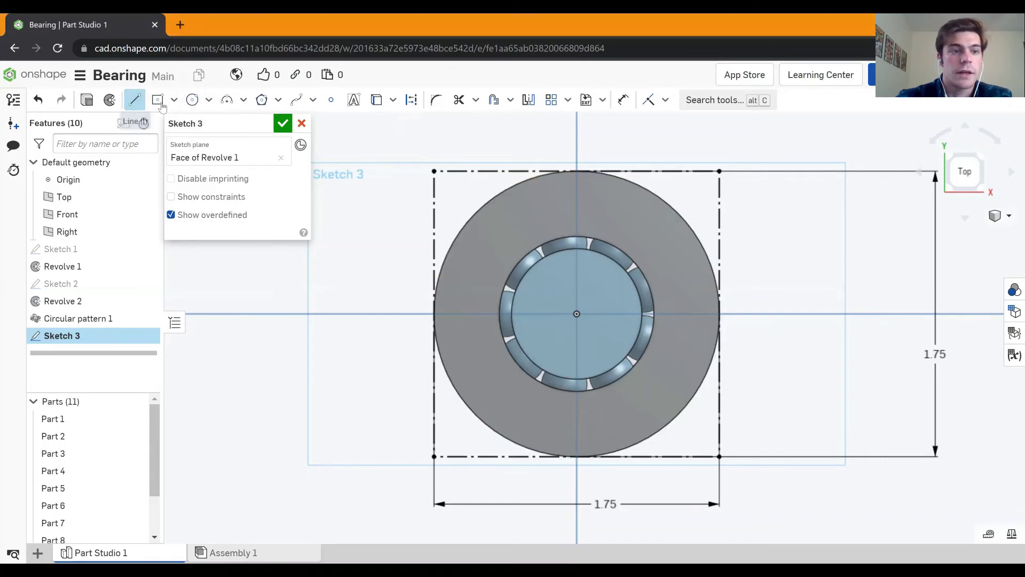
{"action": "left_click", "coordinate": [412, 101]}
{"action": "left_click", "coordinate": [434, 171]}
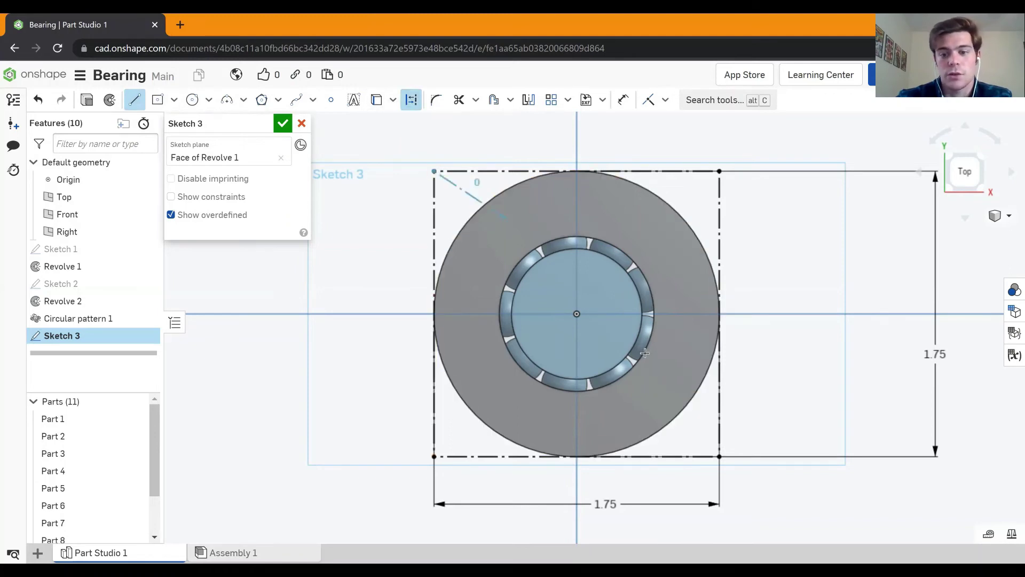
{"action": "left_click", "coordinate": [720, 457]}
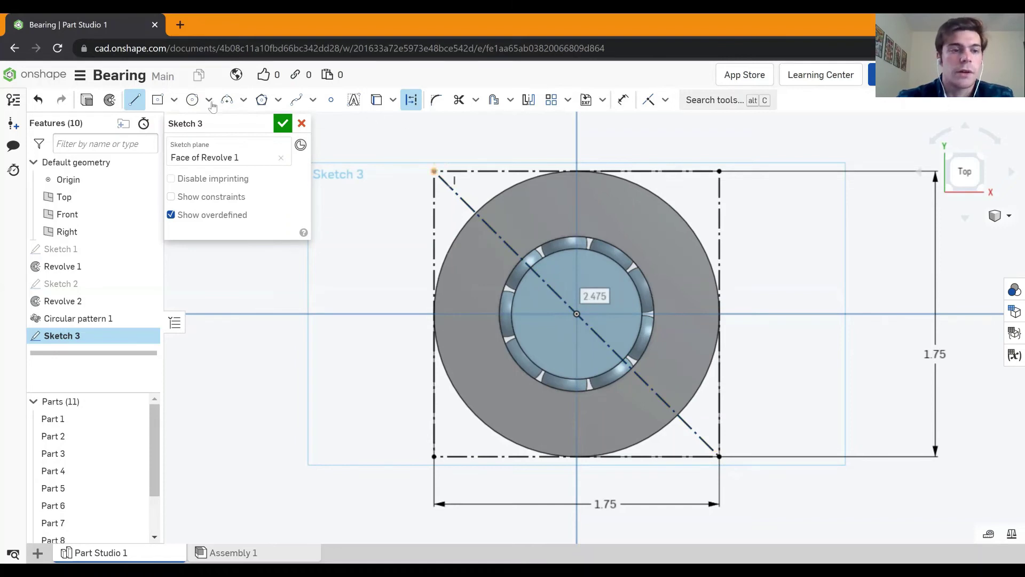
Draw two solid circles centred where the diagonal crosses the ring's outer edge, each passing through the nearest corner of the square.
{"action": "left_click", "coordinate": [192, 99]}
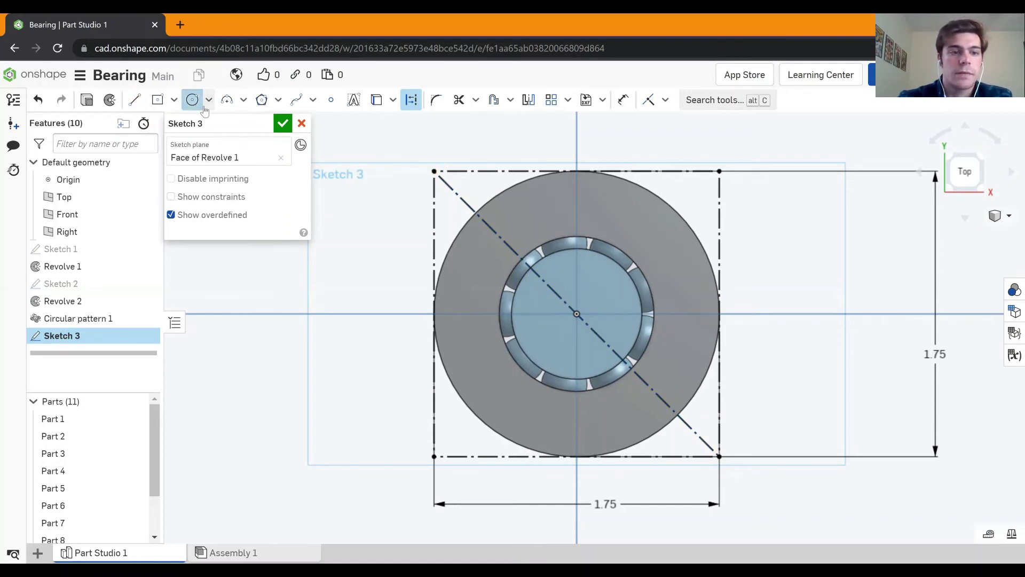
{"action": "left_click", "coordinate": [476, 214]}
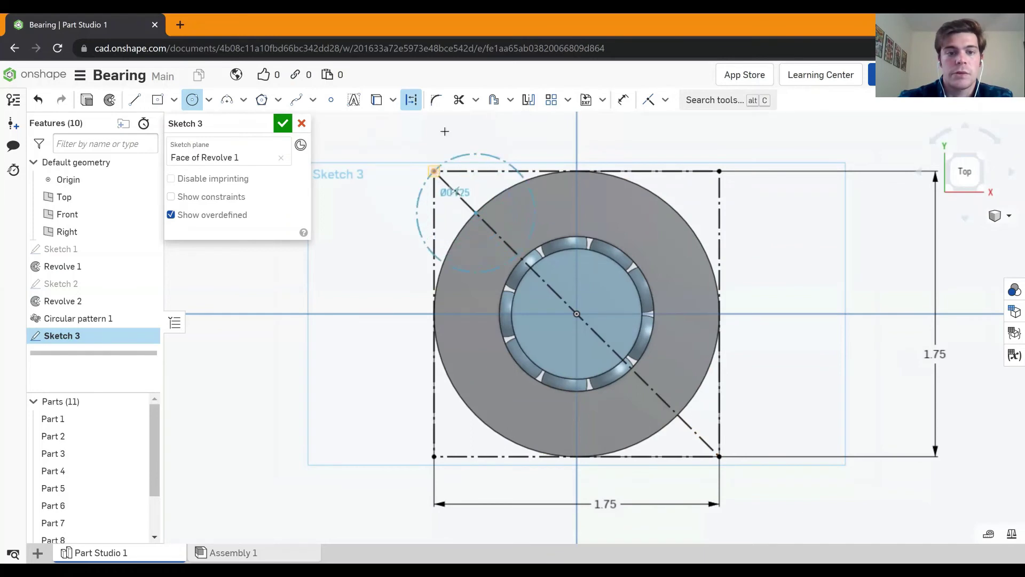
{"action": "left_click", "coordinate": [434, 170]}
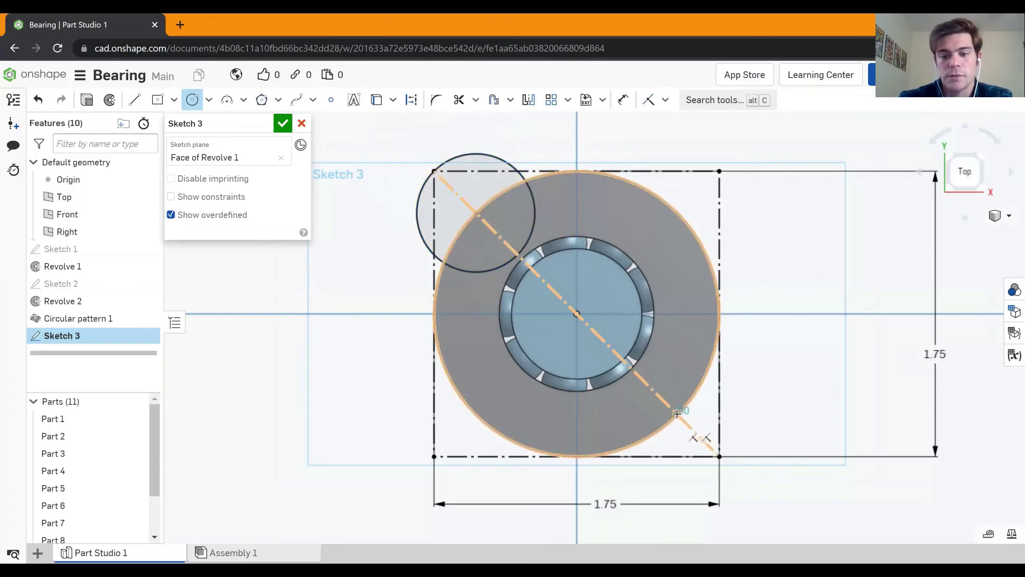
{"action": "left_click", "coordinate": [676, 413]}
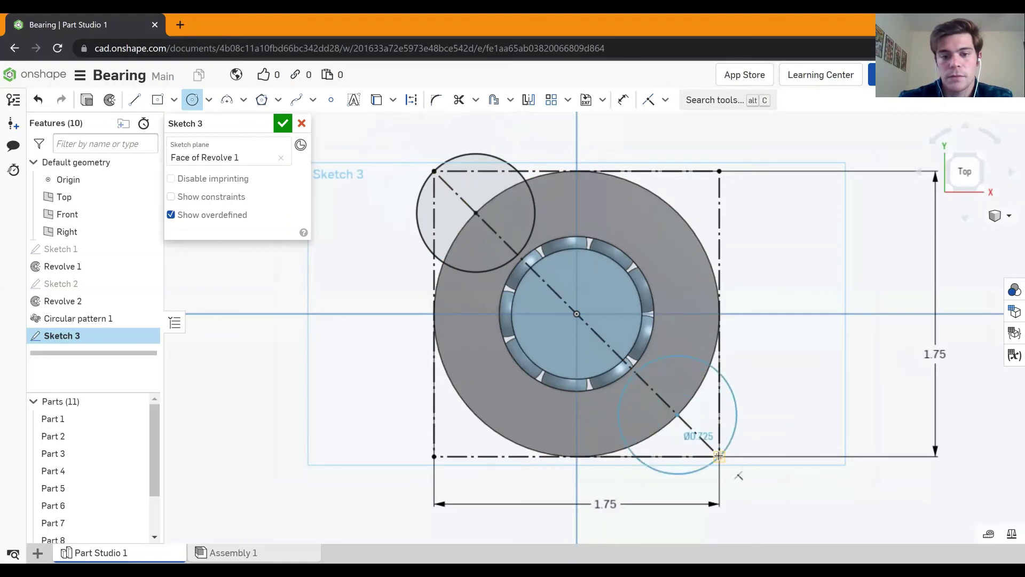
{"action": "left_click", "coordinate": [718, 456]}
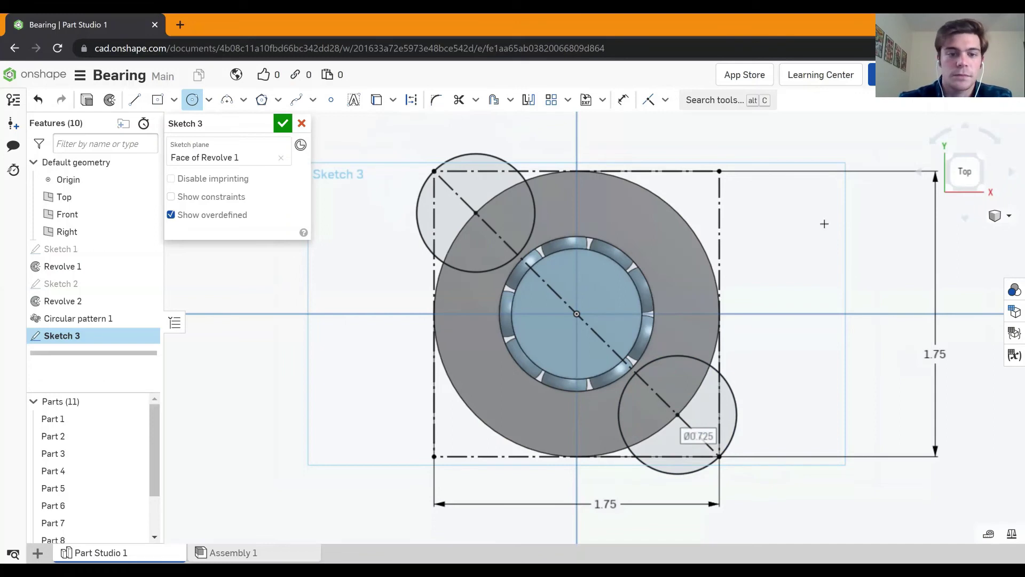
Draw a 1.75 in diameter circle from the origin, coinciding with the ring's outer edge.
{"action": "left_click", "coordinate": [577, 314]}
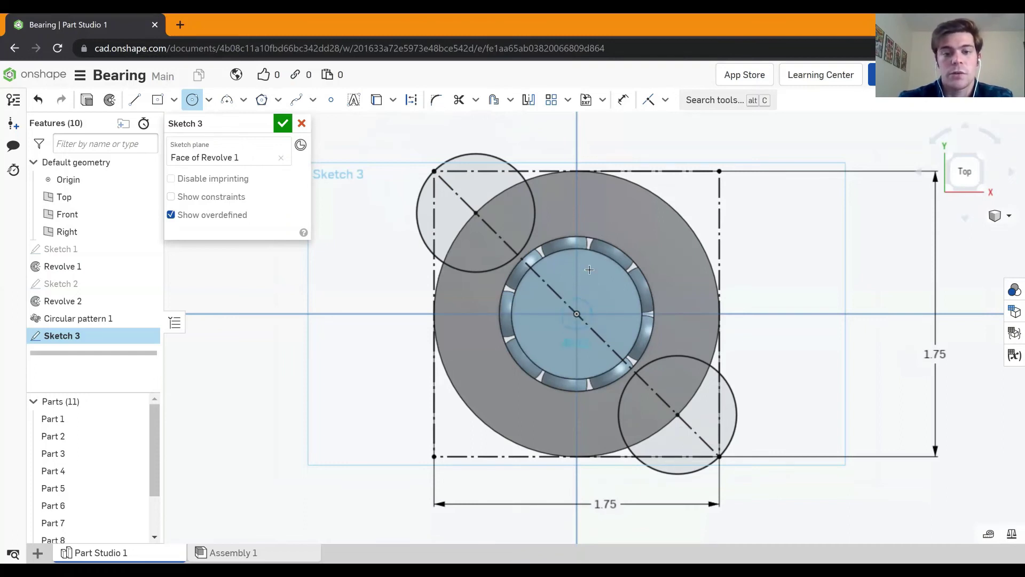
{"action": "left_click", "coordinate": [578, 171]}
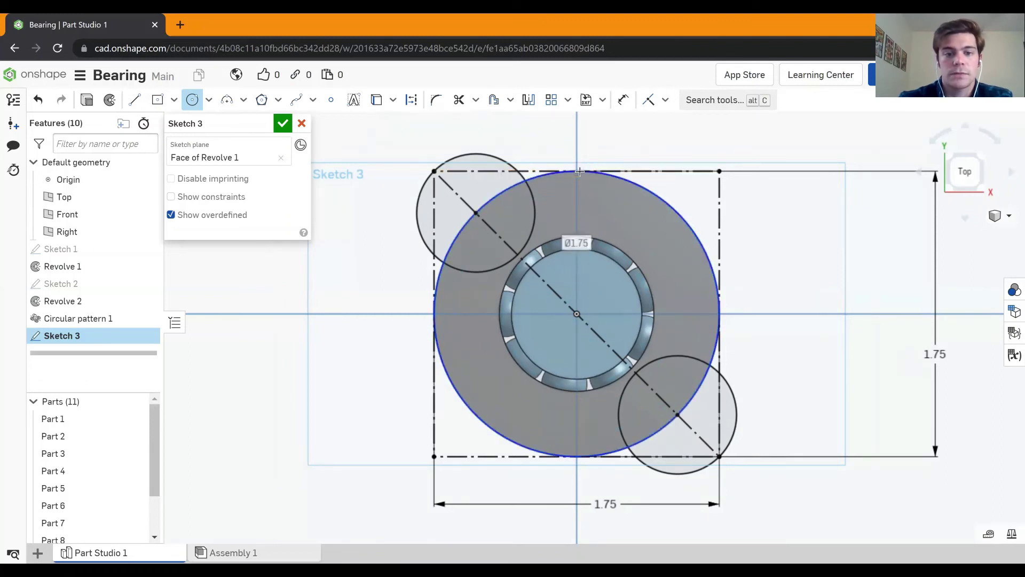
{"action": "left_click", "coordinate": [581, 308]}
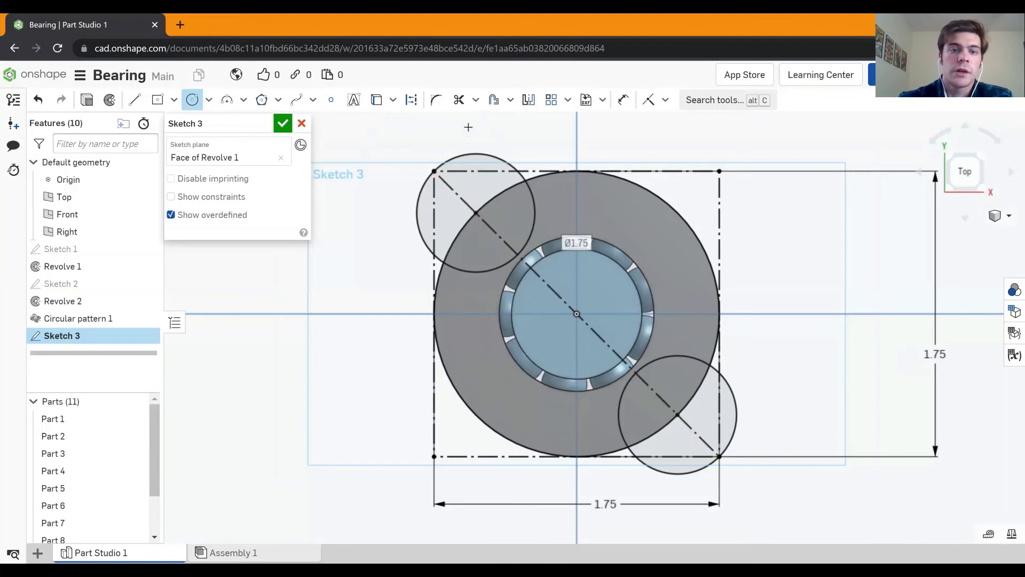
Trim the inner arcs of both lobe circles where they overlap the ring.
{"action": "left_click", "coordinate": [459, 100]}
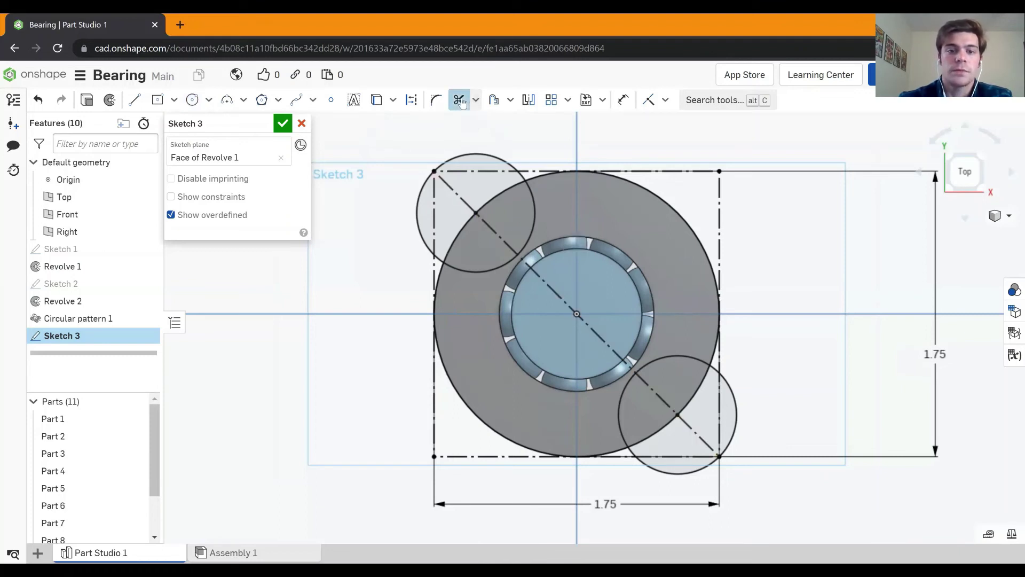
{"action": "left_click", "coordinate": [535, 218]}
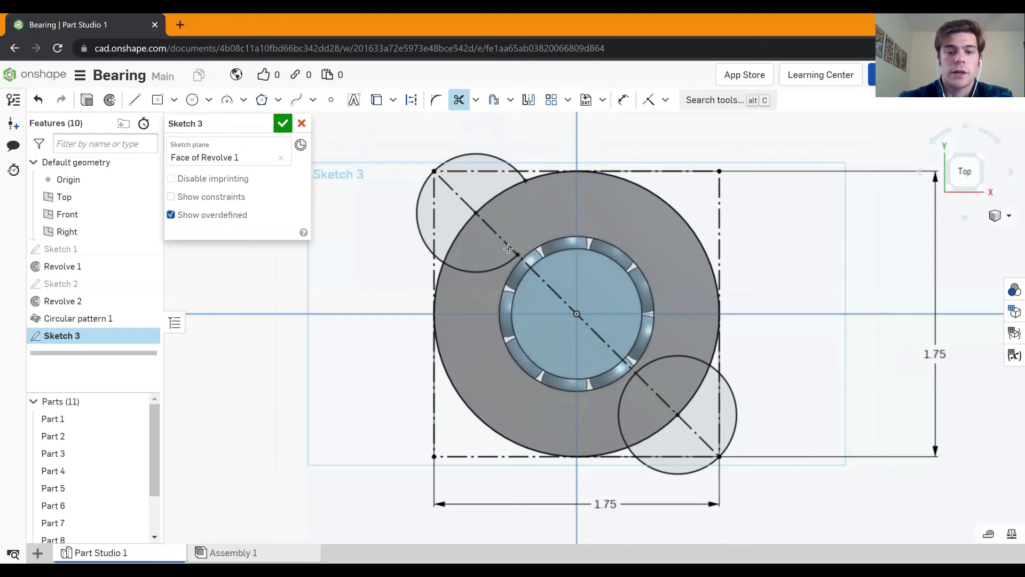
{"action": "left_click", "coordinate": [501, 264]}
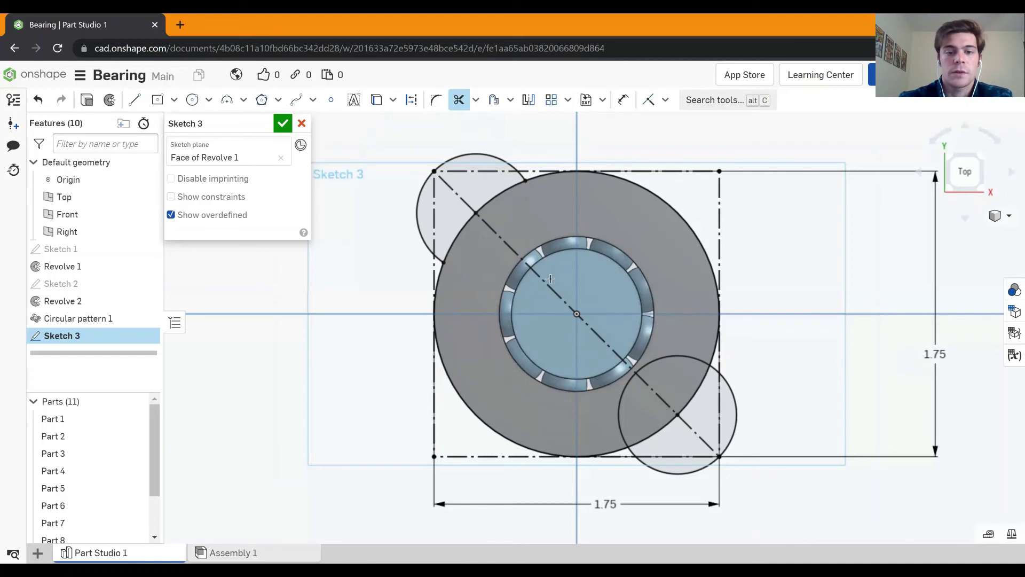
{"action": "left_click", "coordinate": [680, 359]}
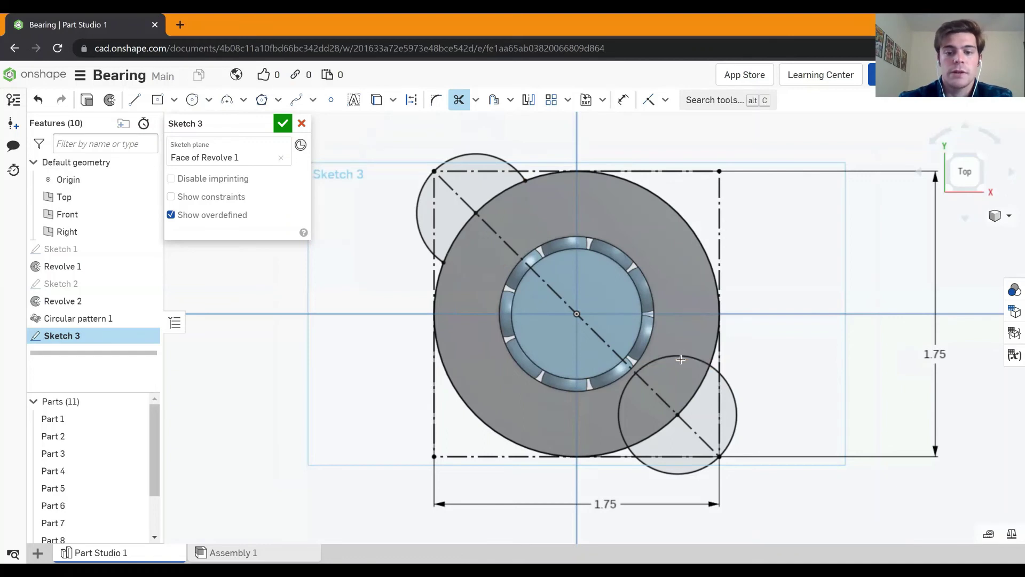
{"action": "left_click", "coordinate": [622, 403]}
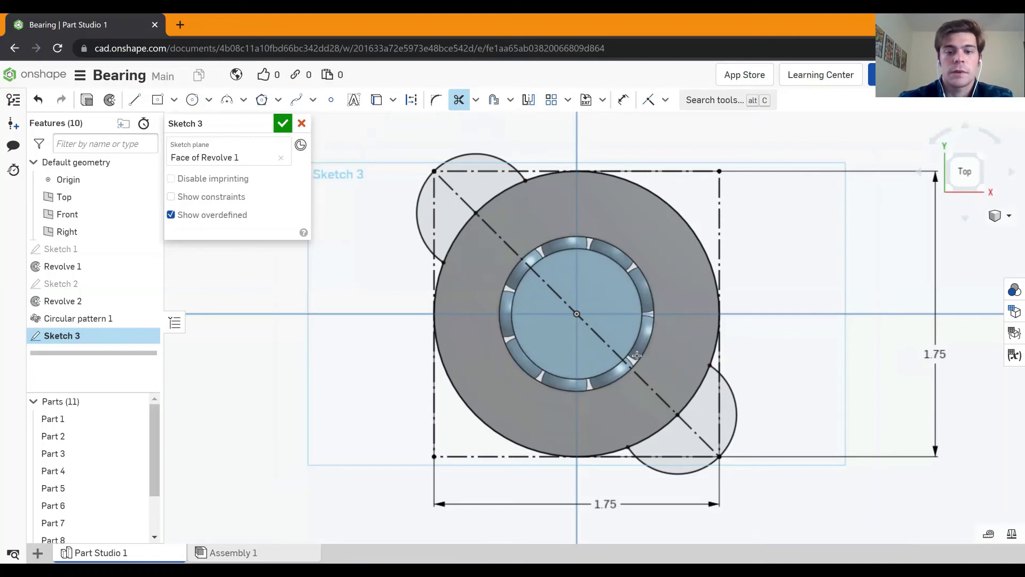
Trim the 1.75 in circle's arcs between the two lobes, keeping the arcs that close the lobes, and finish the sketch.
{"action": "left_click", "coordinate": [699, 240]}
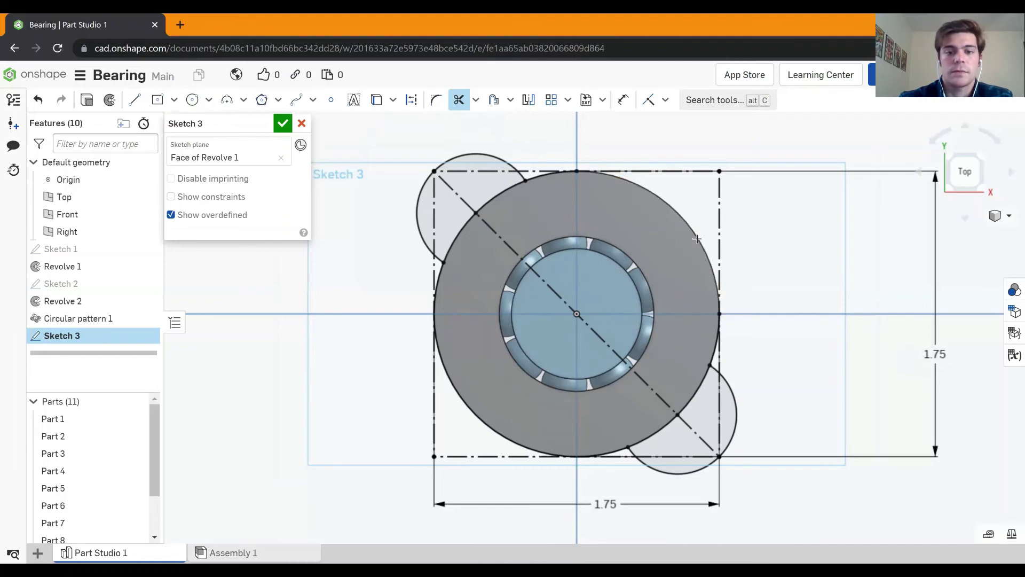
{"action": "left_click", "coordinate": [545, 175]}
{"action": "left_click", "coordinate": [716, 340]}
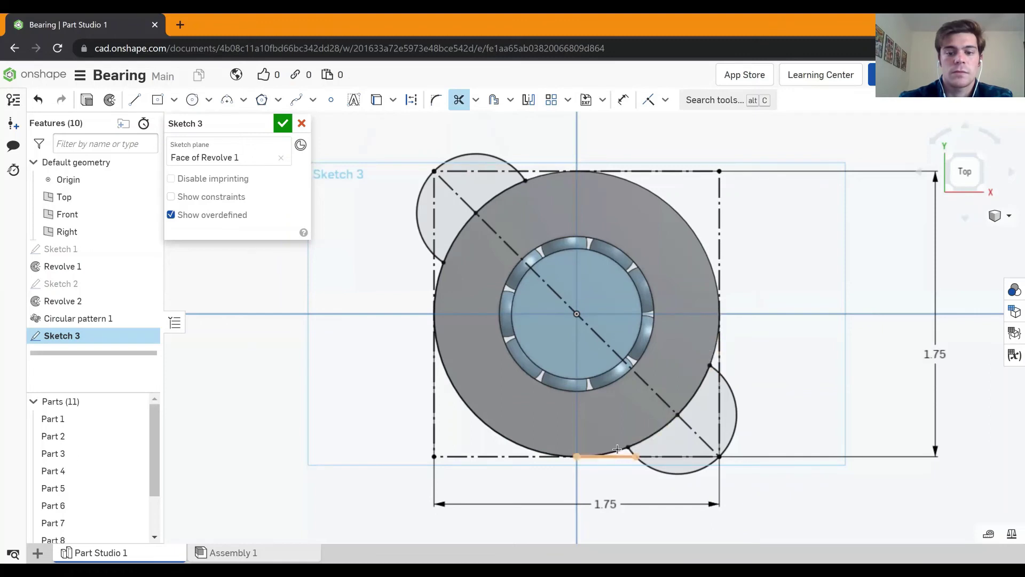
{"action": "left_click", "coordinate": [511, 438]}
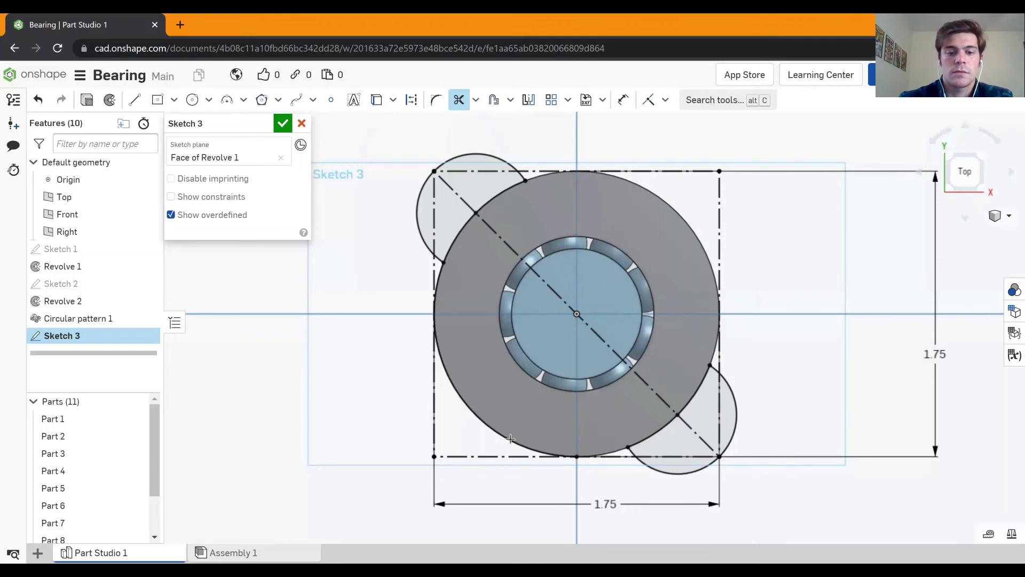
{"action": "left_click", "coordinate": [440, 279]}
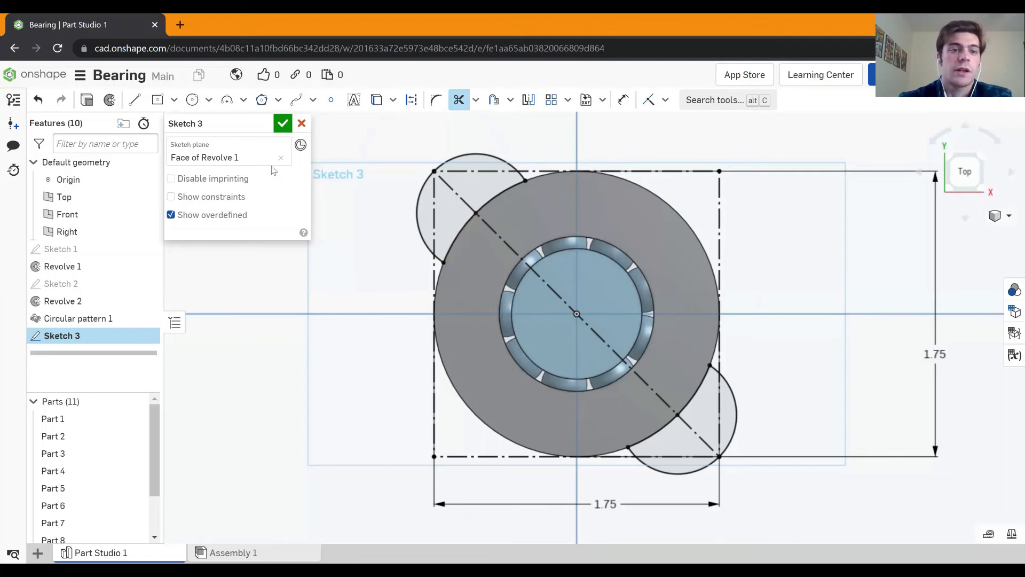
{"action": "left_click", "coordinate": [283, 124]}
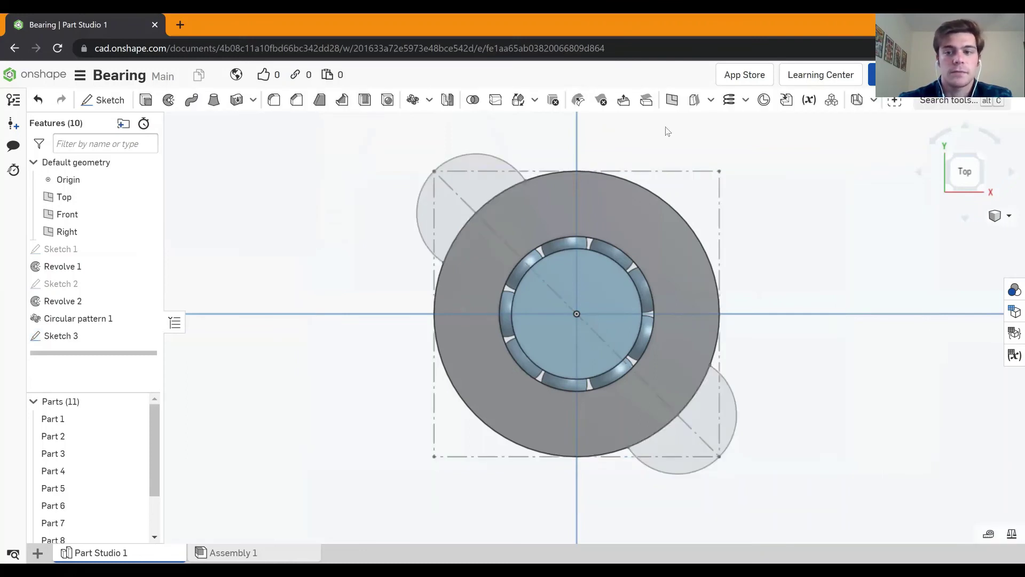
Extrude the two lobe regions downward up to the ring's bottom face, adding them to the outer ring part.
{"action": "left_click", "coordinate": [985, 189]}
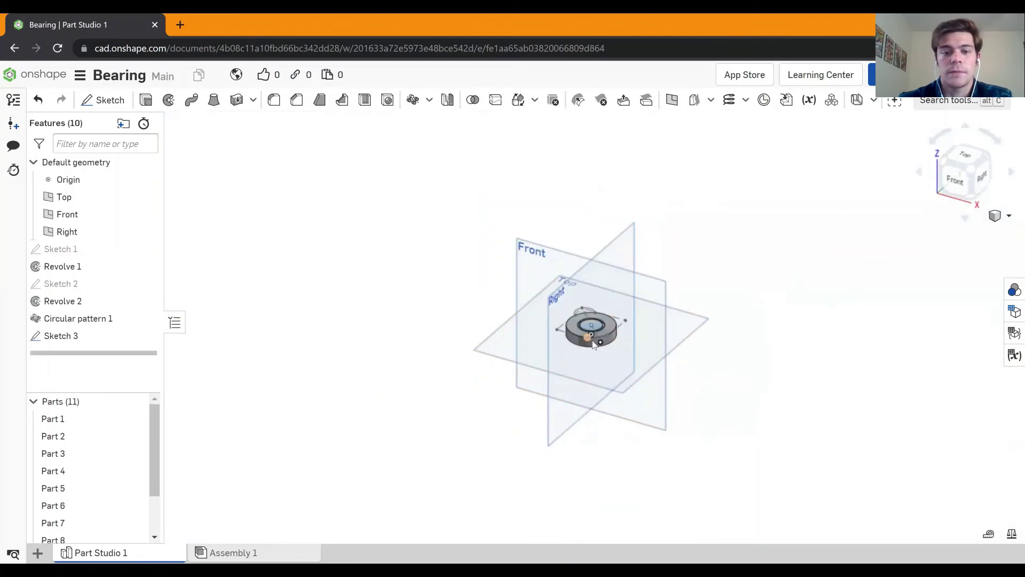
{"action": "scroll", "coordinate": [587, 342], "scroll_direction": "up", "scroll_amount": 5}
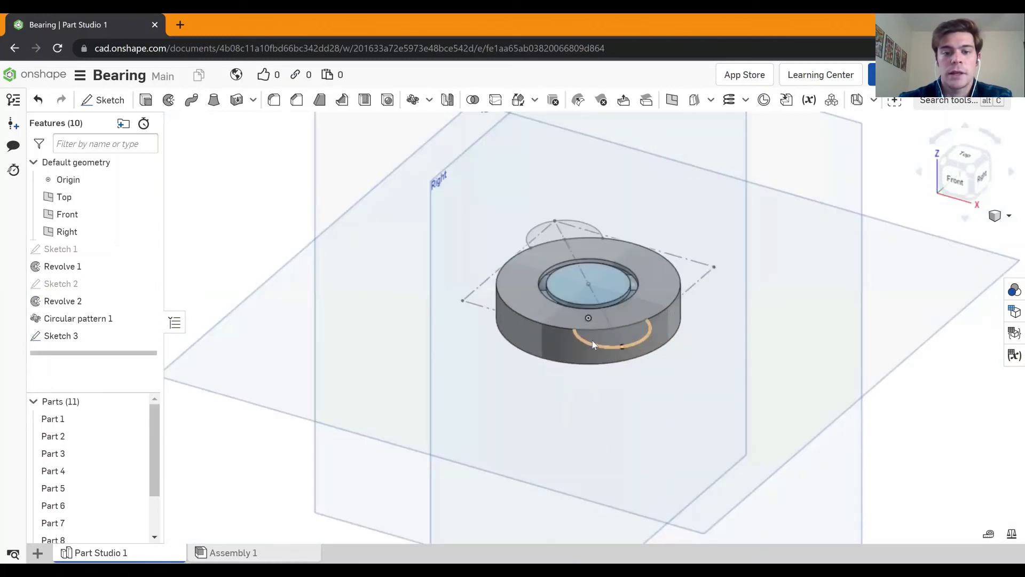
{"action": "left_click", "coordinate": [145, 100]}
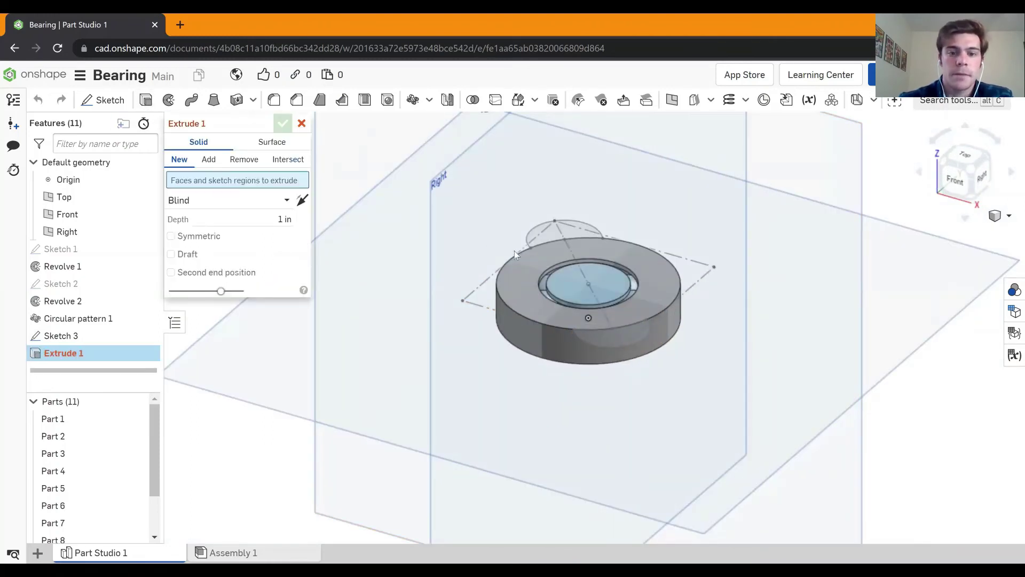
{"action": "left_click", "coordinate": [547, 234]}
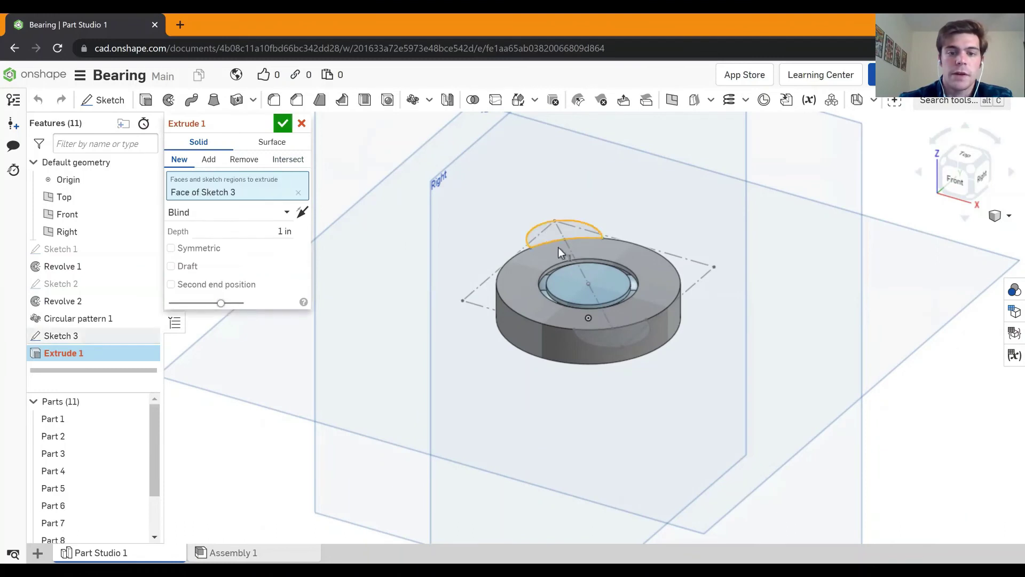
{"action": "left_click", "coordinate": [619, 337]}
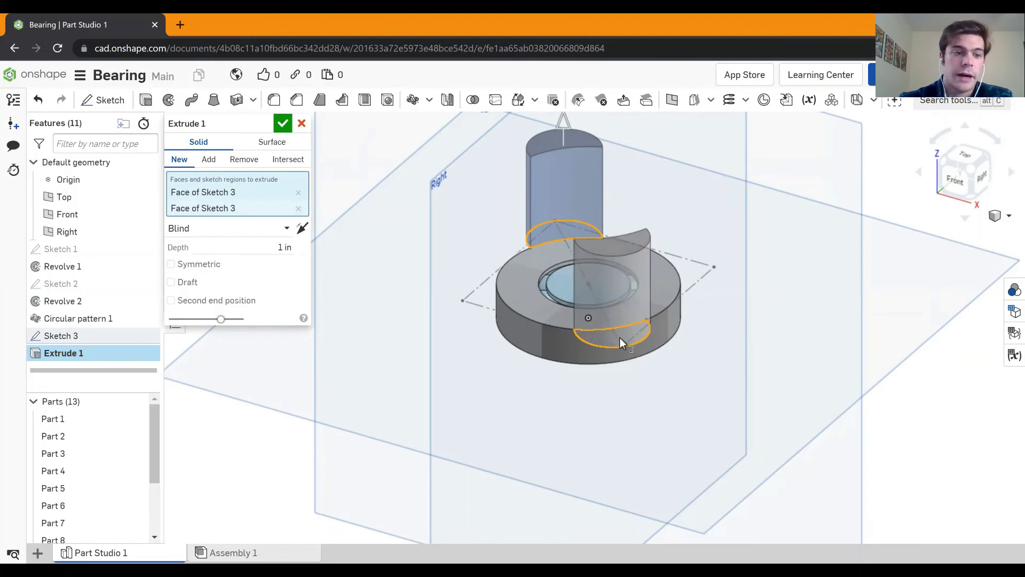
{"action": "left_click", "coordinate": [302, 230]}
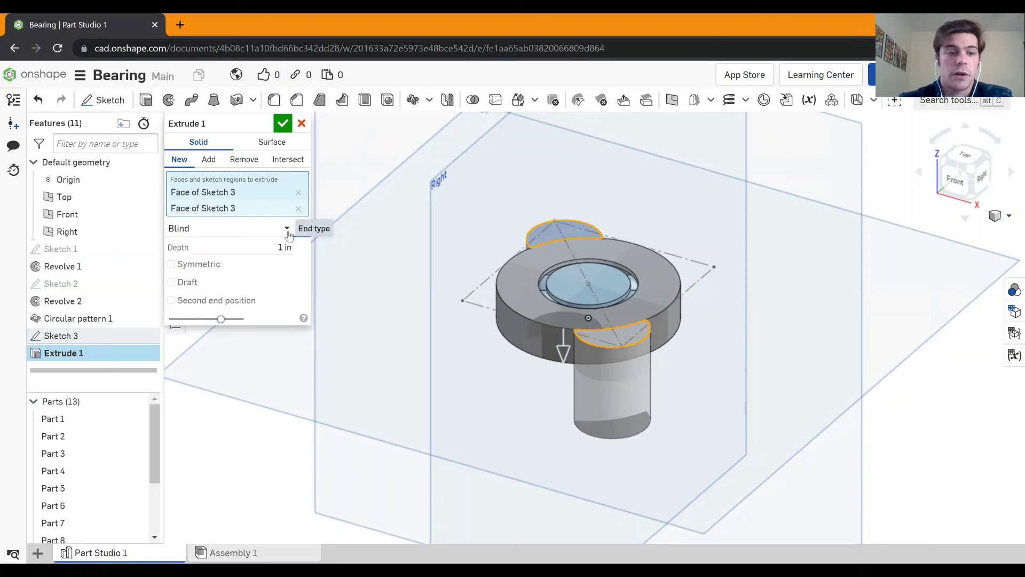
{"action": "left_click", "coordinate": [287, 230]}
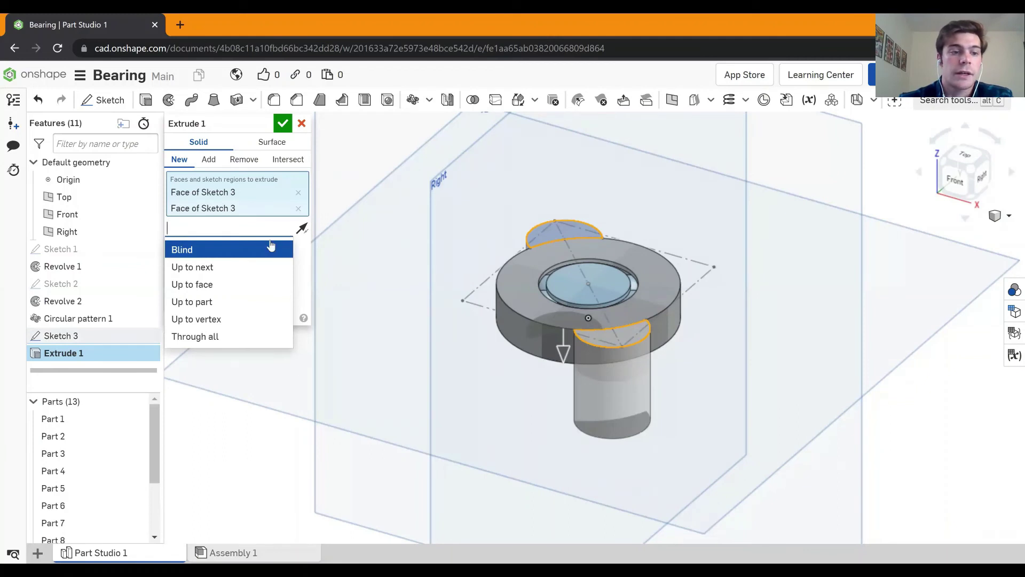
{"action": "left_click", "coordinate": [263, 286]}
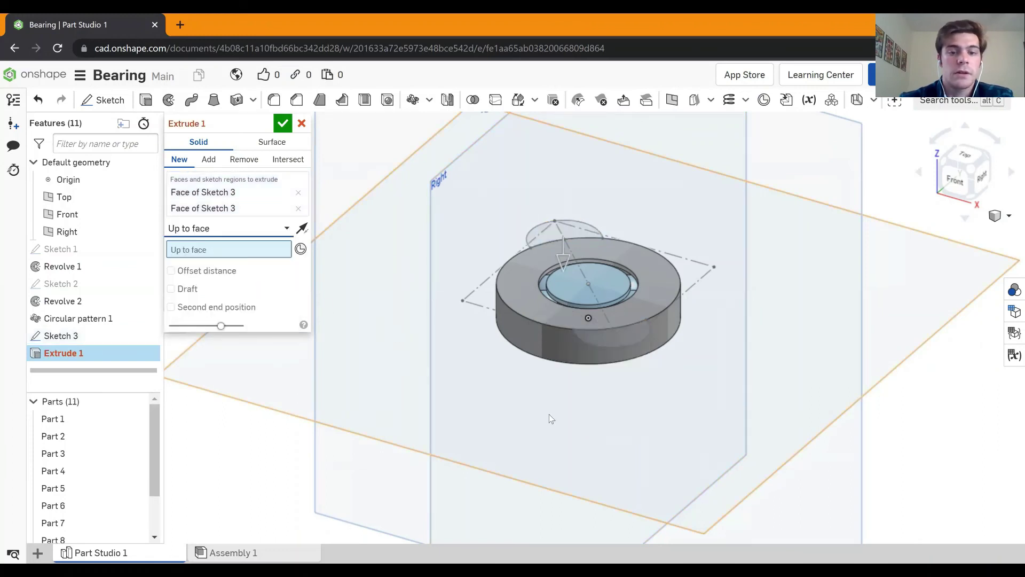
{"action": "right_click_drag", "start_coordinate": [553, 408], "coordinate": [553, 350]}
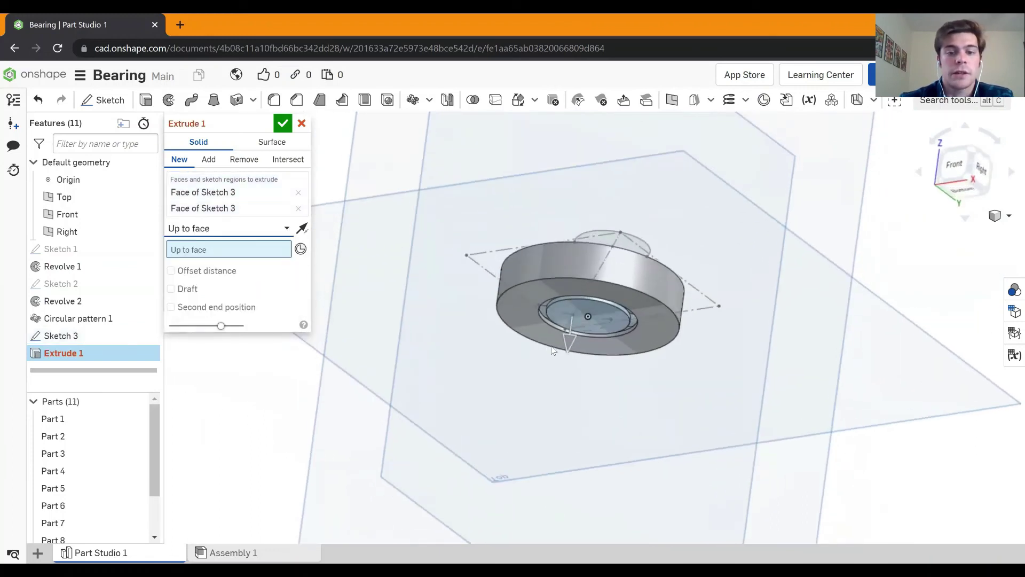
{"action": "left_click", "coordinate": [515, 315]}
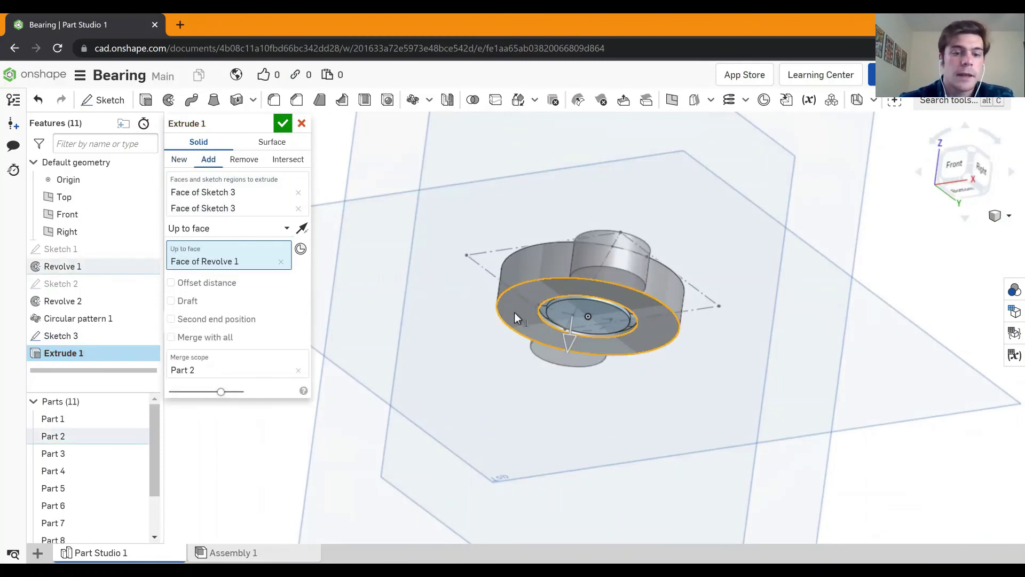
{"action": "left_click", "coordinate": [283, 124]}
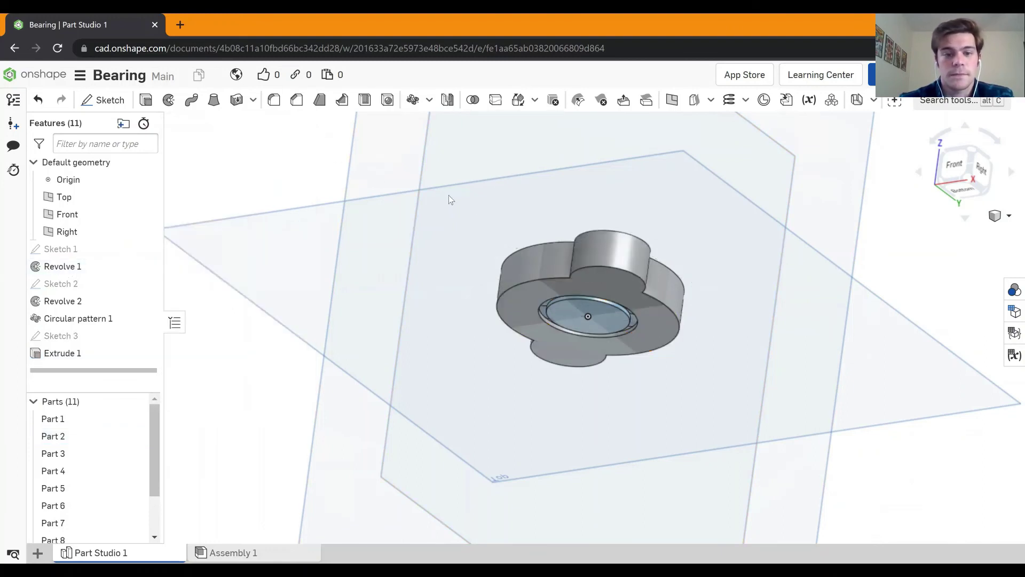
Start a new sketch on the lobed ring's top face.
{"action": "middle_click_drag", "start_coordinate": [505, 215], "coordinate": [512, 235]}
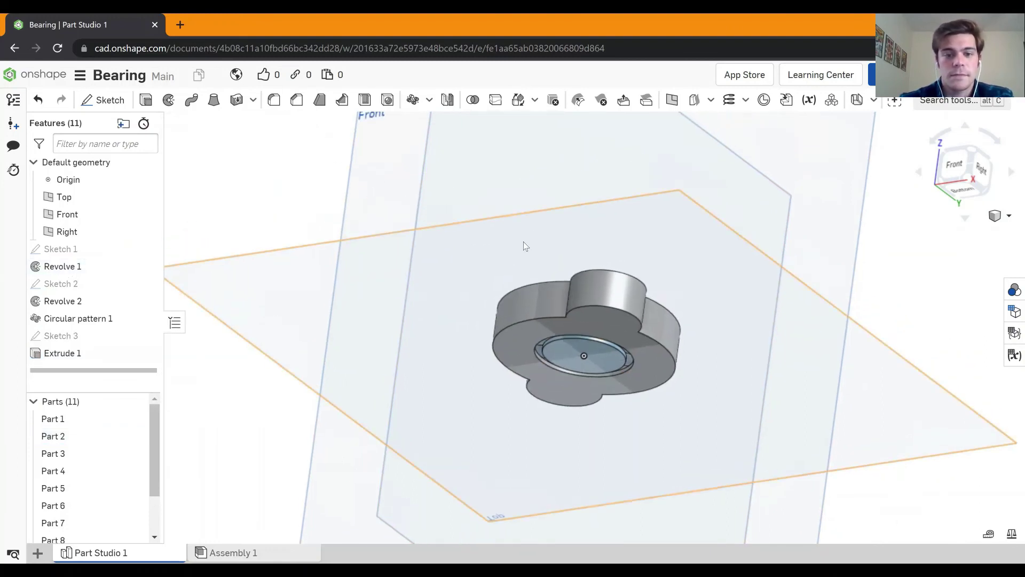
{"action": "right_click_drag", "start_coordinate": [524, 244], "coordinate": [527, 287]}
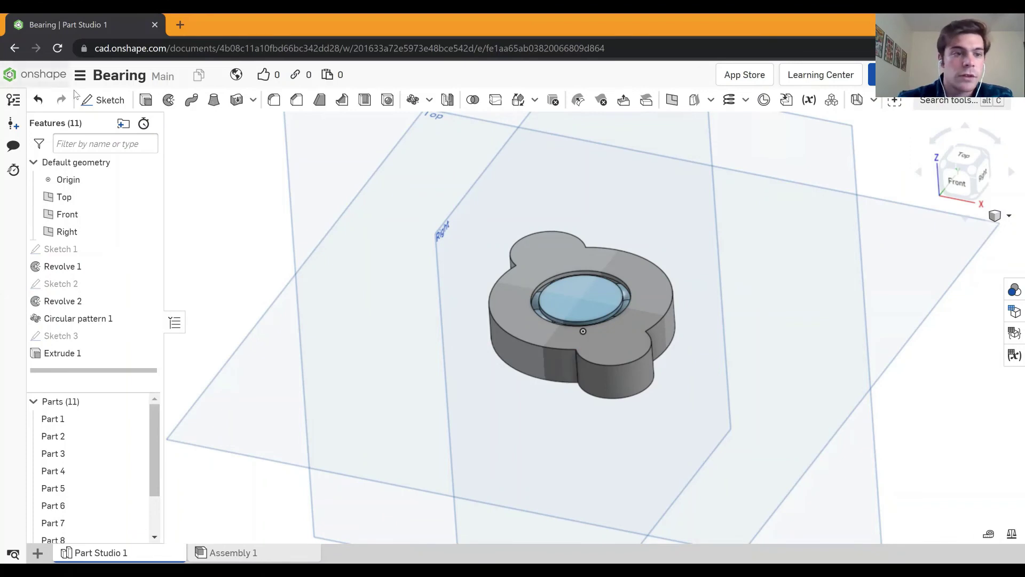
{"action": "left_click", "coordinate": [102, 102]}
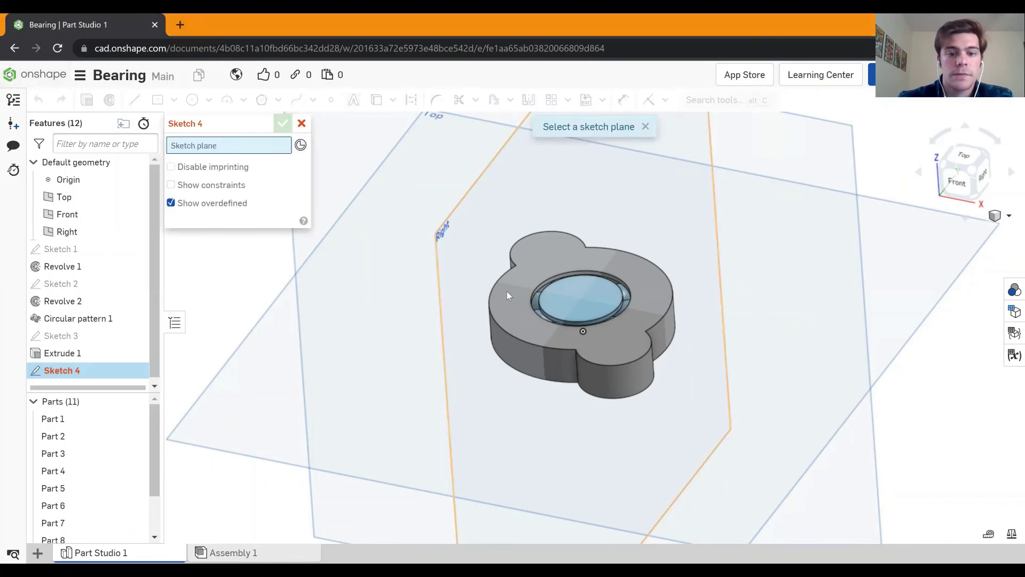
{"action": "left_click", "coordinate": [518, 292]}
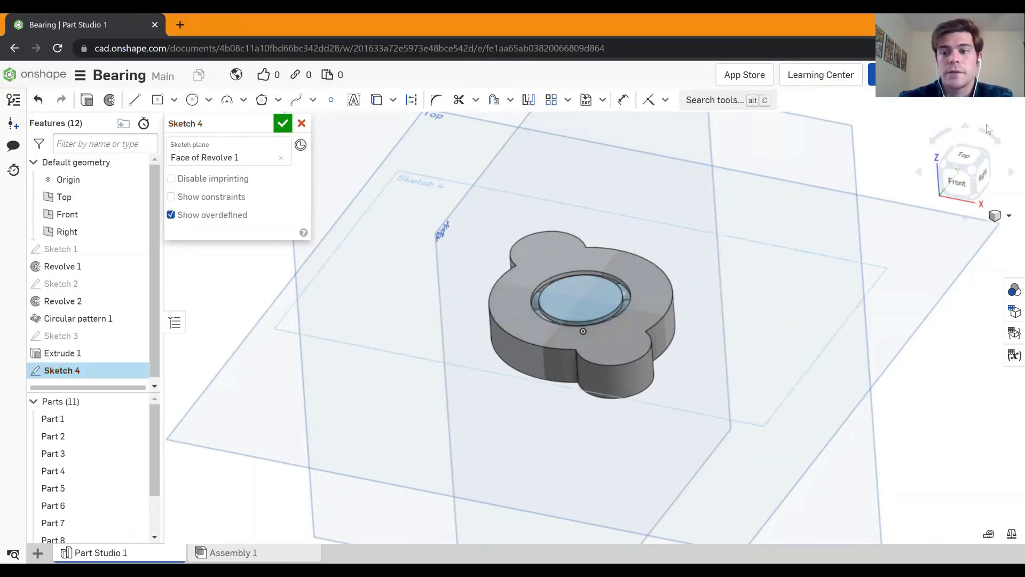
{"action": "left_click", "coordinate": [965, 158]}
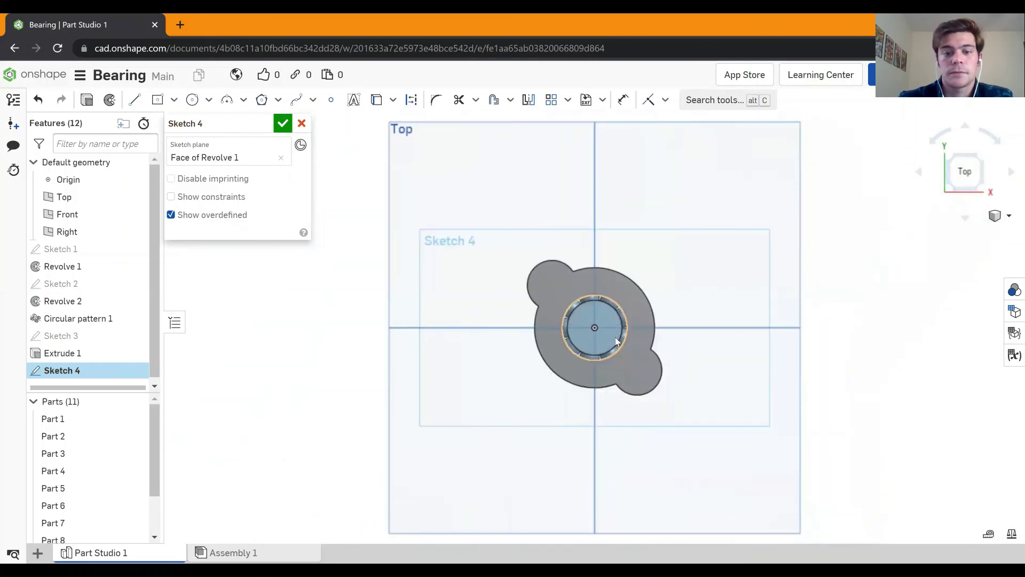
{"action": "scroll", "coordinate": [626, 331], "scroll_direction": "up", "scroll_amount": 5}
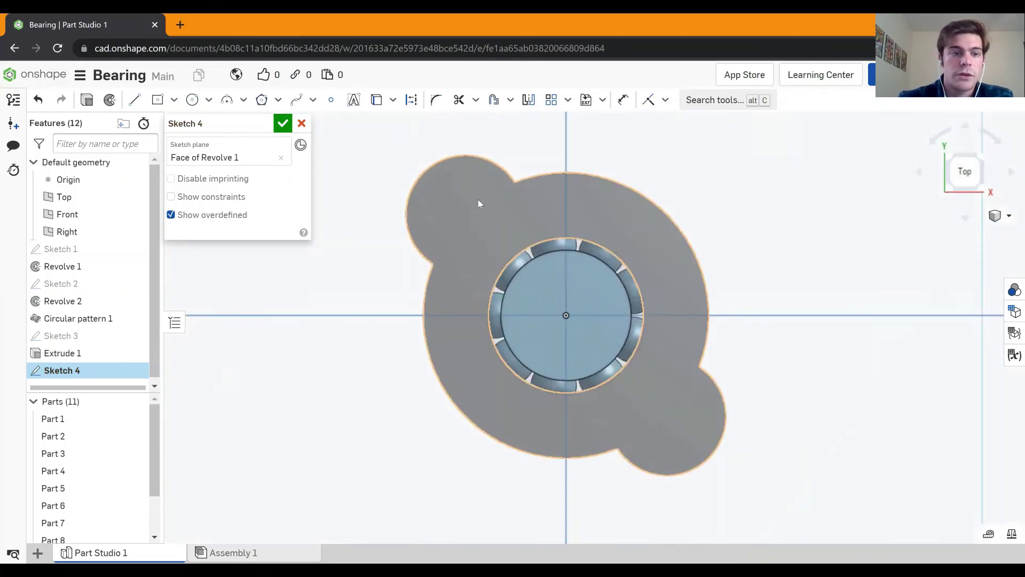
Draw circles about 0.145 in at the origin, 0.266 in at the lower-right lobe's centre and 0.167 in at the upper-left lobe's centre.
{"action": "left_click", "coordinate": [194, 102]}
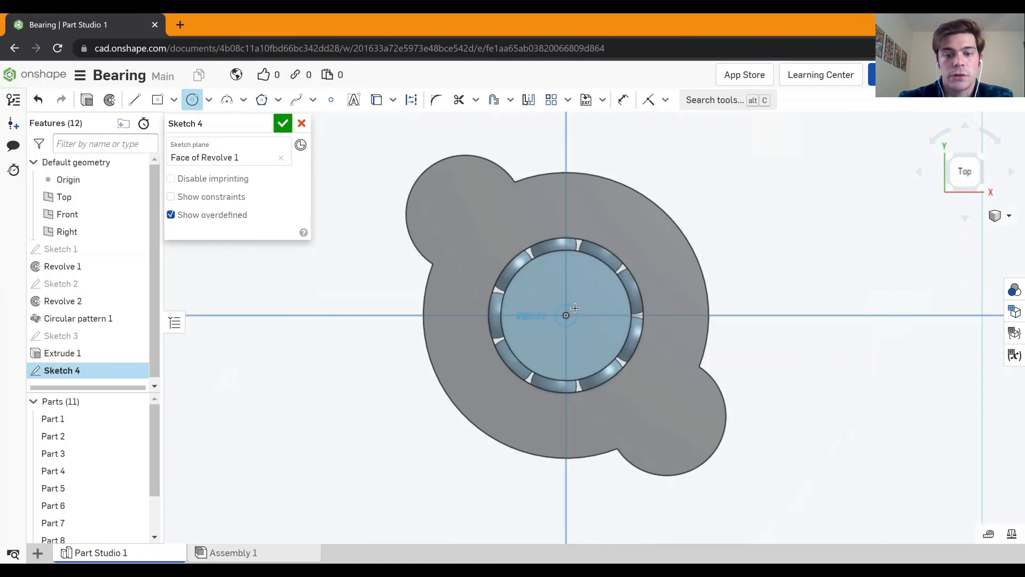
{"action": "left_click_drag", "start_coordinate": [567, 315], "coordinate": [578, 316]}
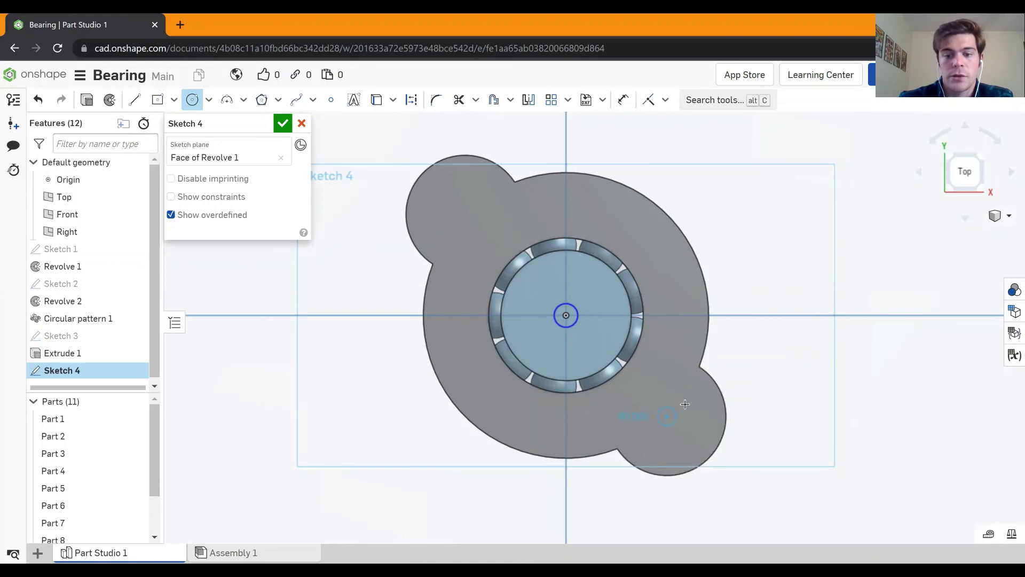
{"action": "left_click_drag", "start_coordinate": [667, 416], "coordinate": [689, 416]}
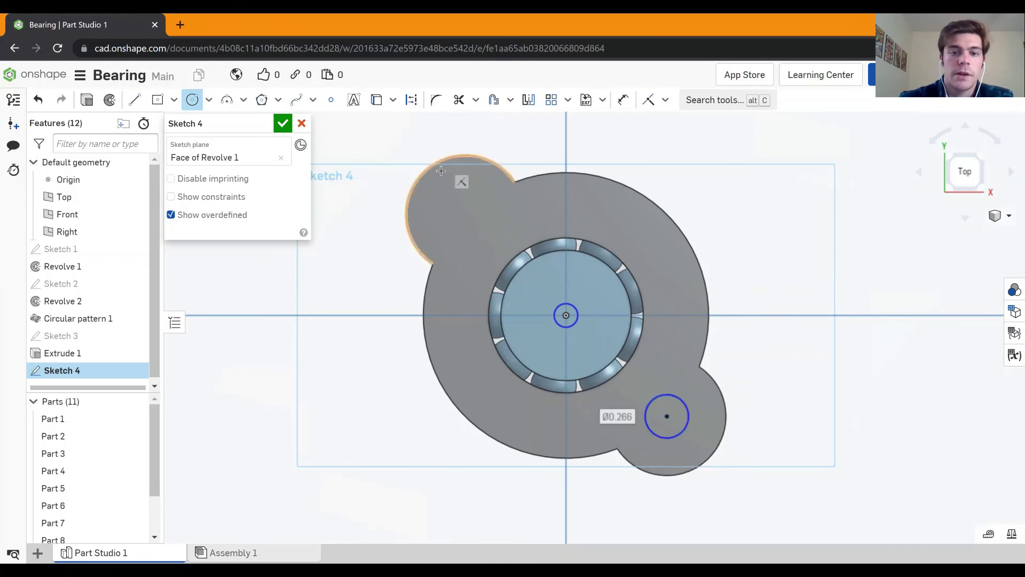
{"action": "left_click_drag", "start_coordinate": [466, 215], "coordinate": [479, 214]}
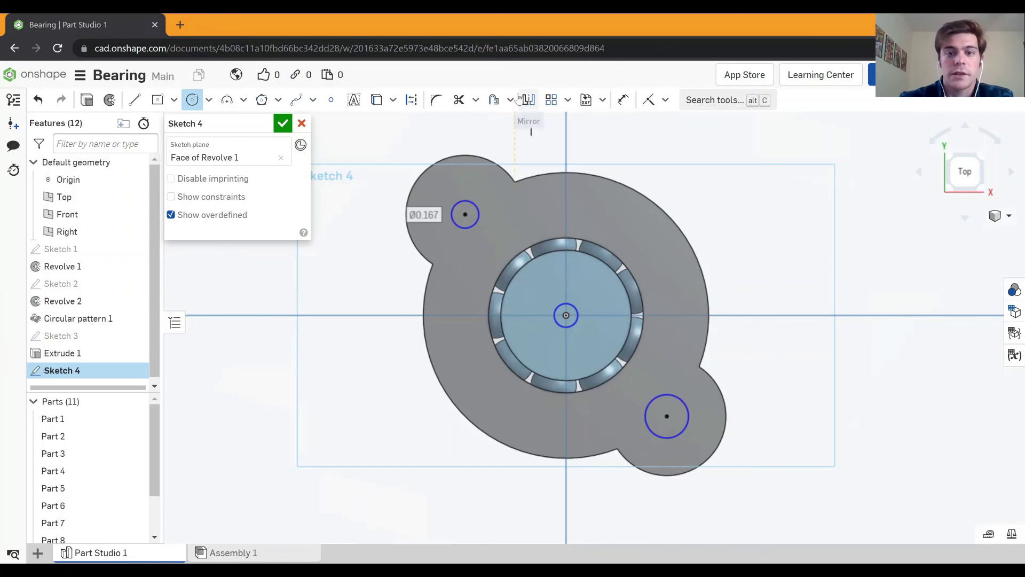
Dimension the upper-left lobe's hole circle with a diameter of 0.14 in.
{"action": "left_click", "coordinate": [623, 100]}
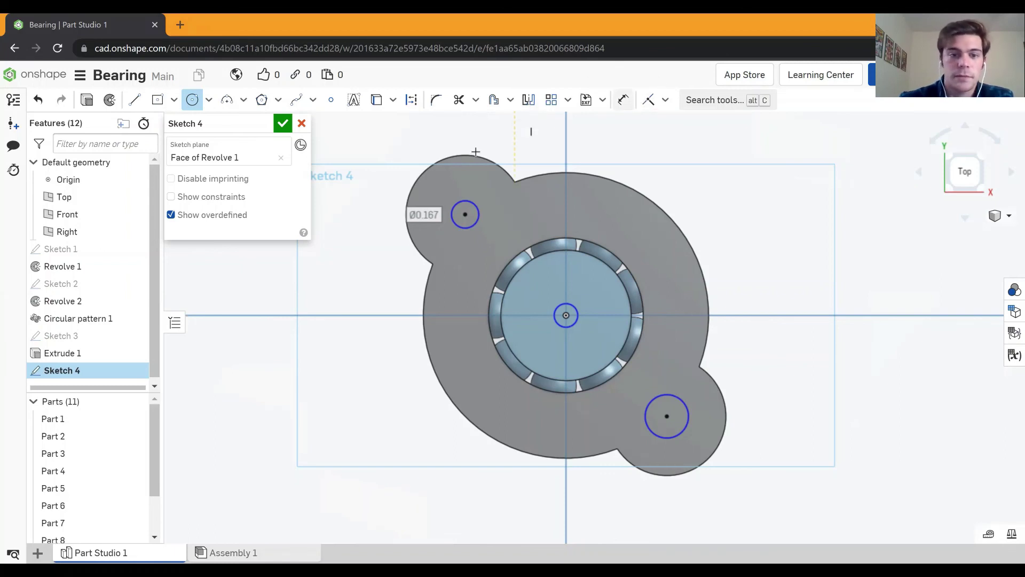
{"action": "left_click", "coordinate": [470, 202]}
{"action": "left_click", "coordinate": [492, 188]}
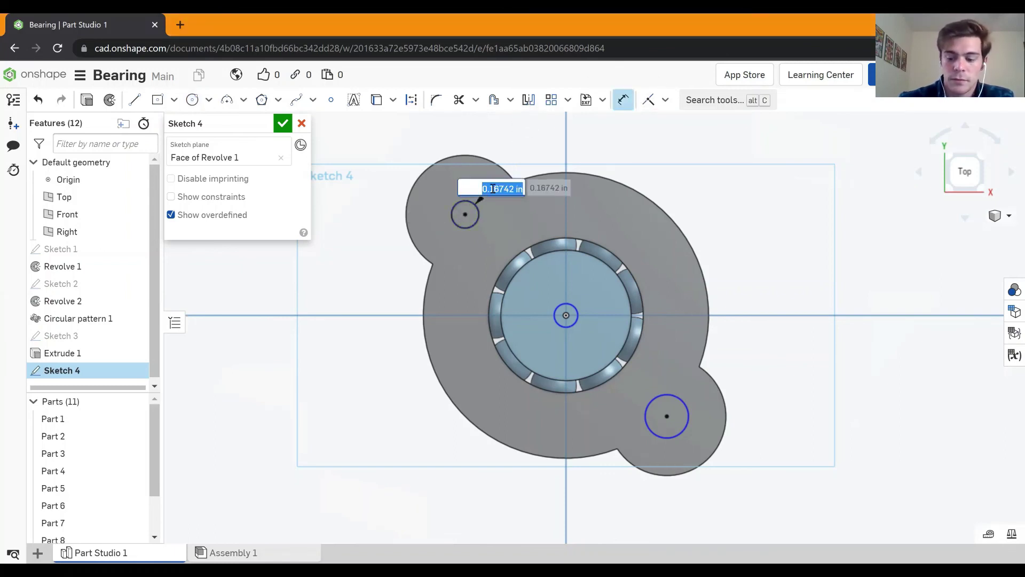
{"action": "type", "text": "0.167"}
{"action": "key", "text": "Return"}
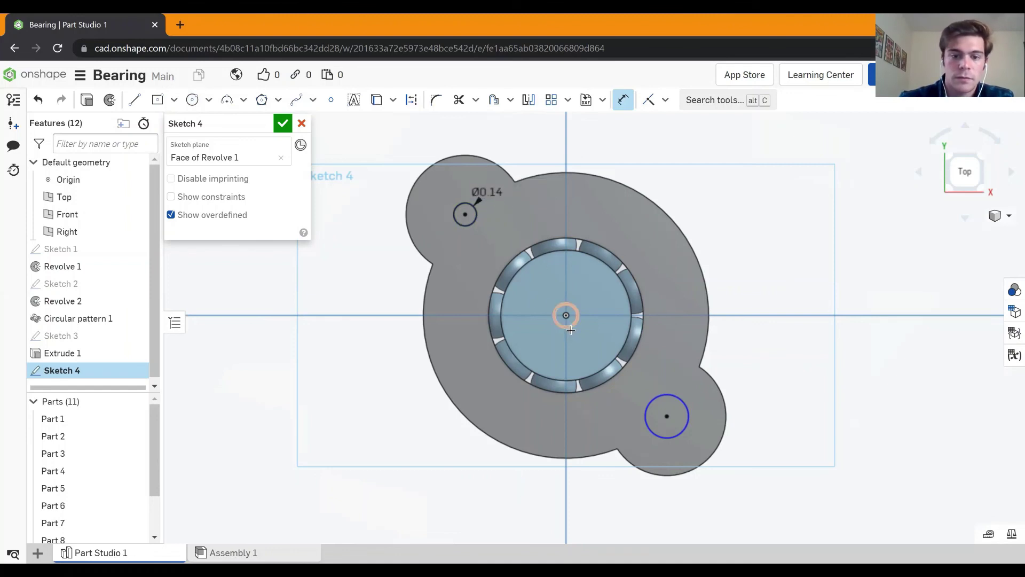
Dimension the hole circle at the origin with a diameter of 0.14 in.
{"action": "left_click", "coordinate": [575, 308]}
{"action": "left_click", "coordinate": [674, 268]}
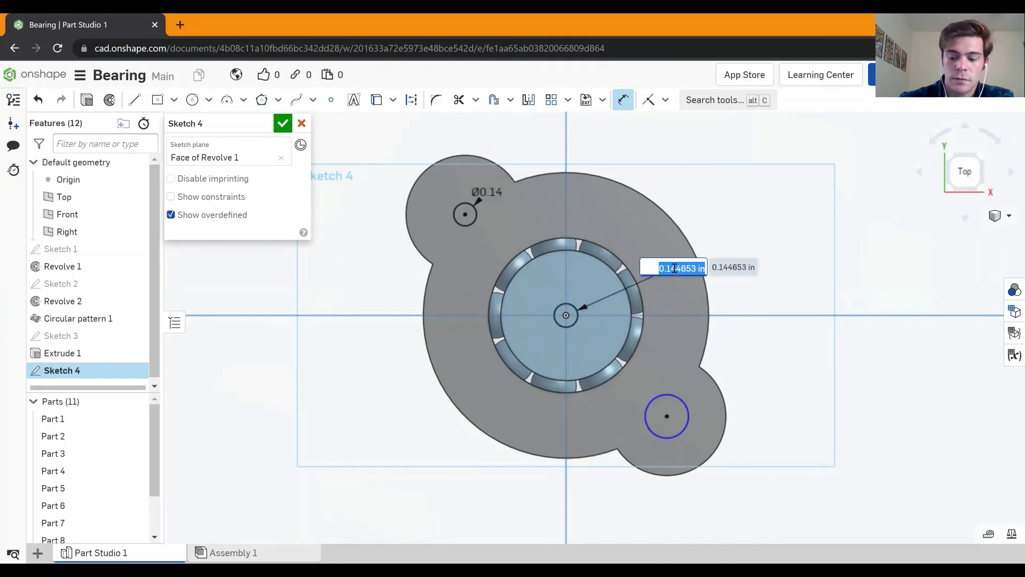
{"action": "type", "text": "0.14"}
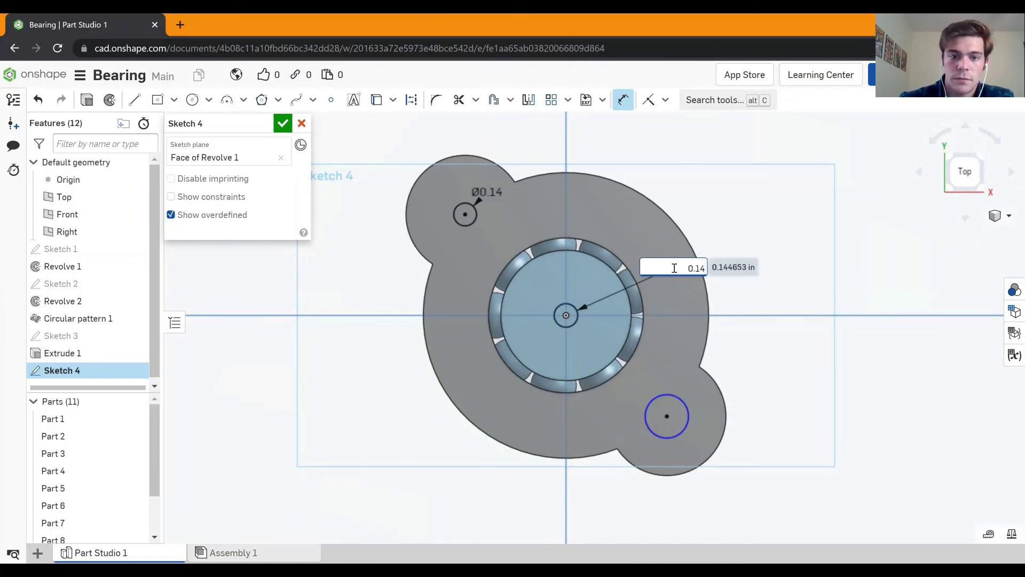
{"action": "key", "text": "Return"}
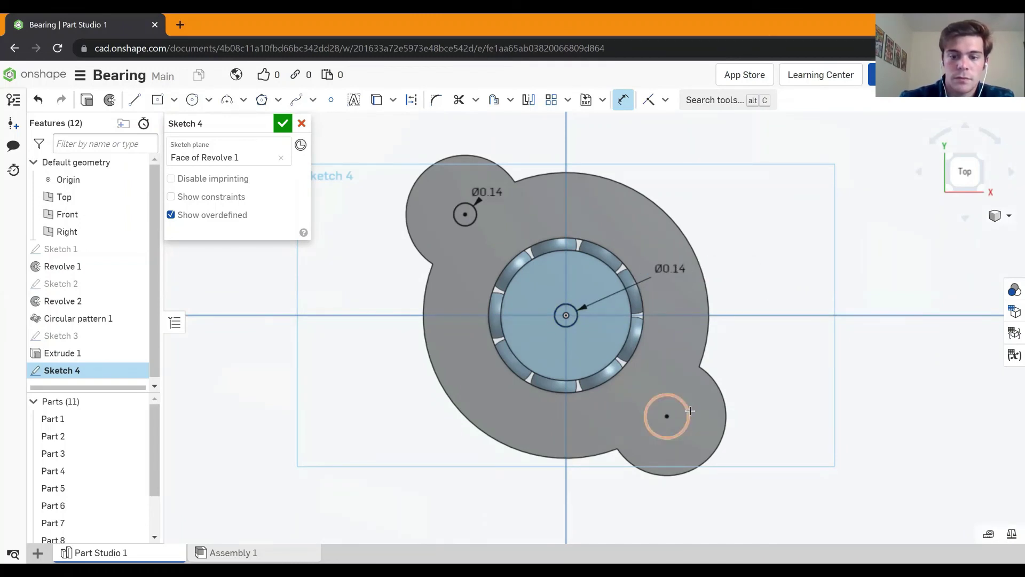
Dimension the lower-right lobe's hole circle with a diameter of 0.14 in and finish the sketch.
{"action": "left_click", "coordinate": [691, 410]}
{"action": "left_click", "coordinate": [757, 387]}
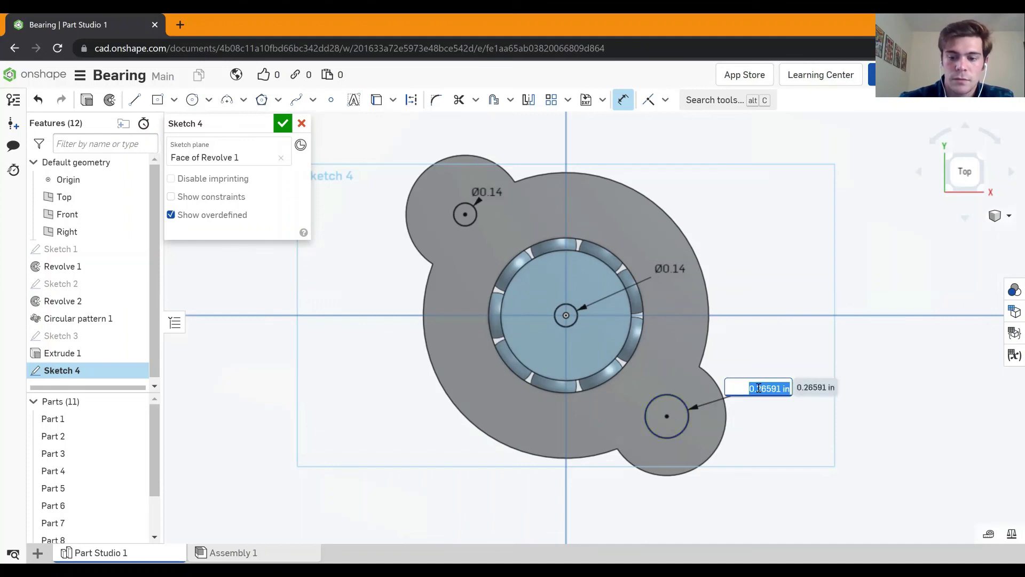
{"action": "type", "text": "0.14"}
{"action": "key", "text": "Return"}
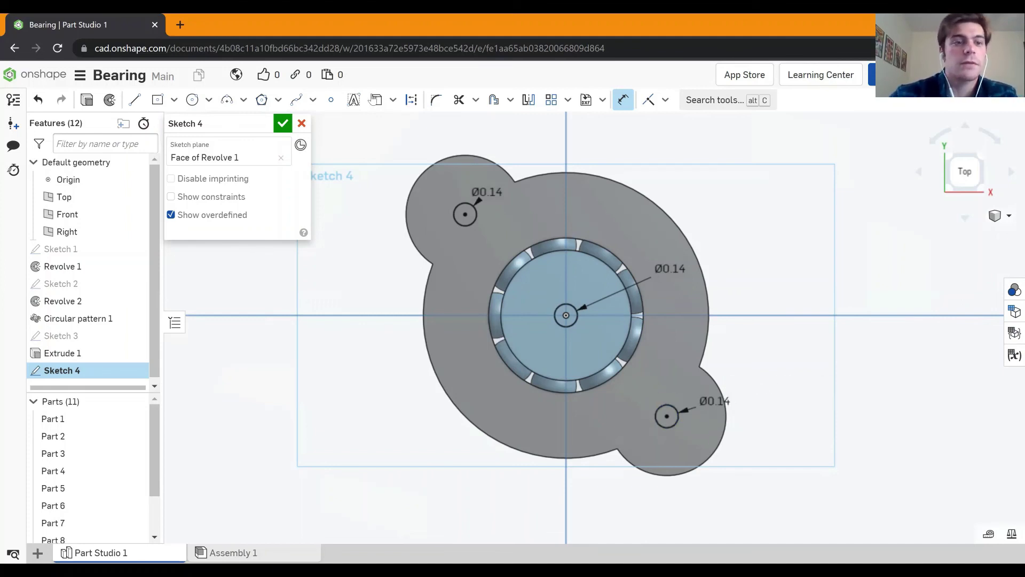
{"action": "left_click", "coordinate": [284, 128]}
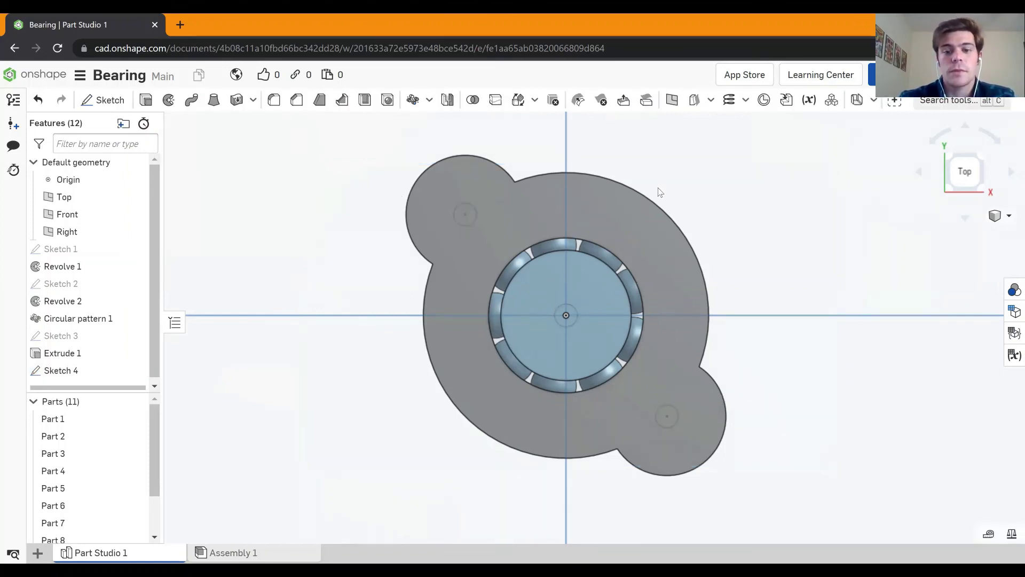
Extrude the two lobe hole circles and the centre circle 1 in downward as a blind removal, with the lobed outer ring as merge scope.
{"action": "scroll", "coordinate": [855, 333], "scroll_direction": "up", "scroll_amount": 3}
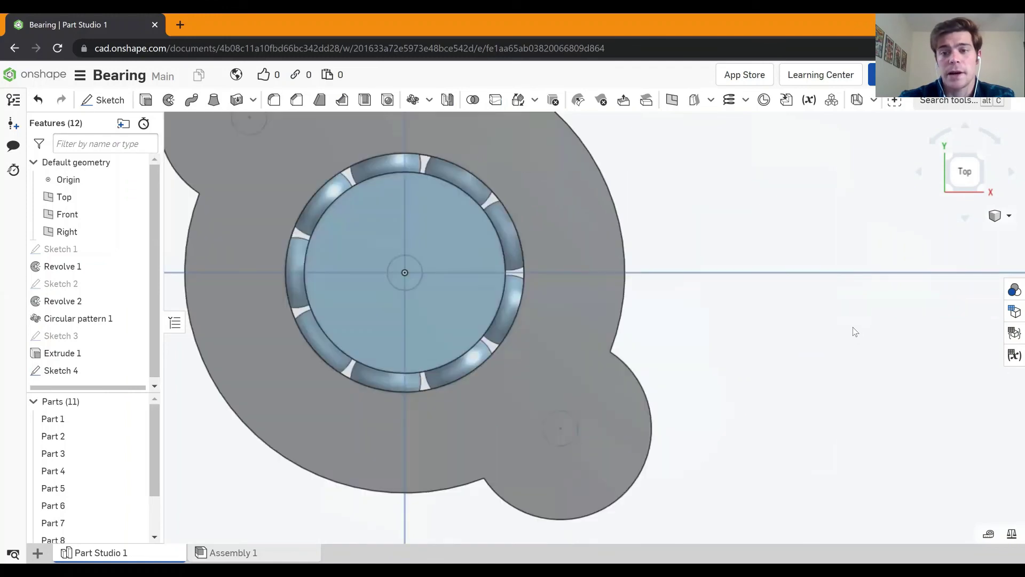
{"action": "right_click_drag", "start_coordinate": [854, 333], "coordinate": [860, 276]}
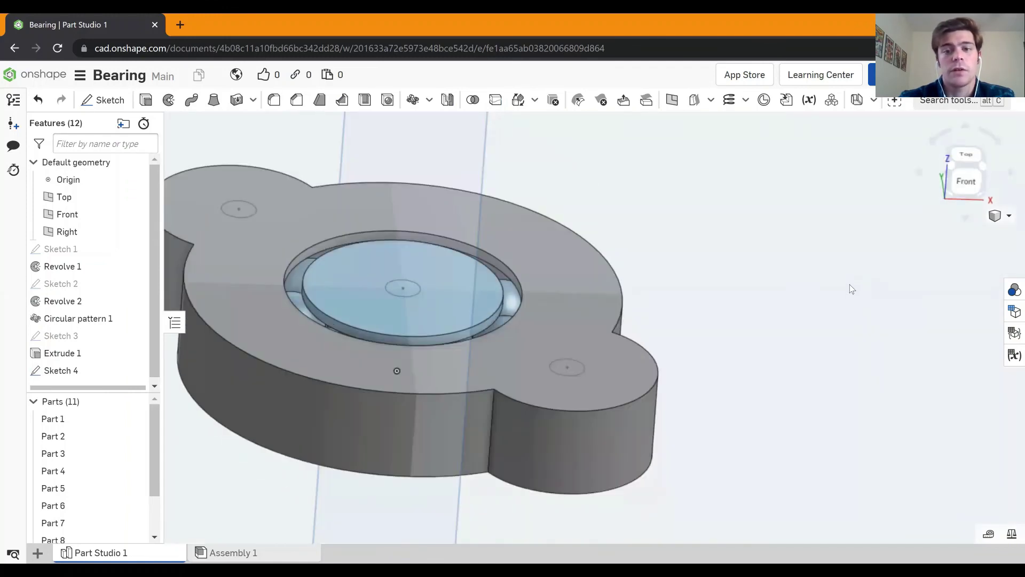
{"action": "scroll", "coordinate": [850, 285], "scroll_direction": "up", "scroll_amount": 2}
{"action": "scroll", "coordinate": [851, 284], "scroll_direction": "down", "scroll_amount": 4}
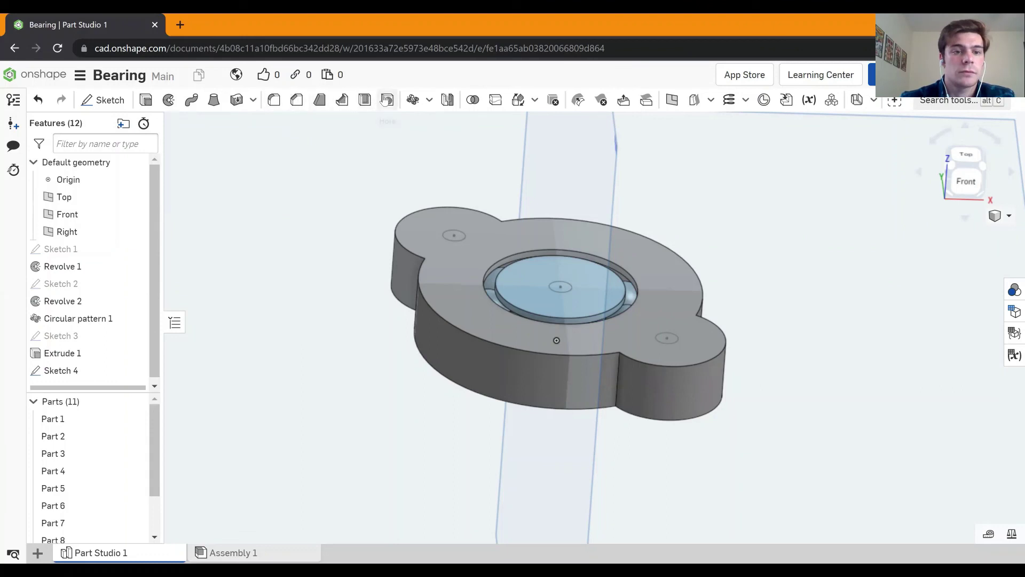
{"action": "left_click", "coordinate": [146, 101]}
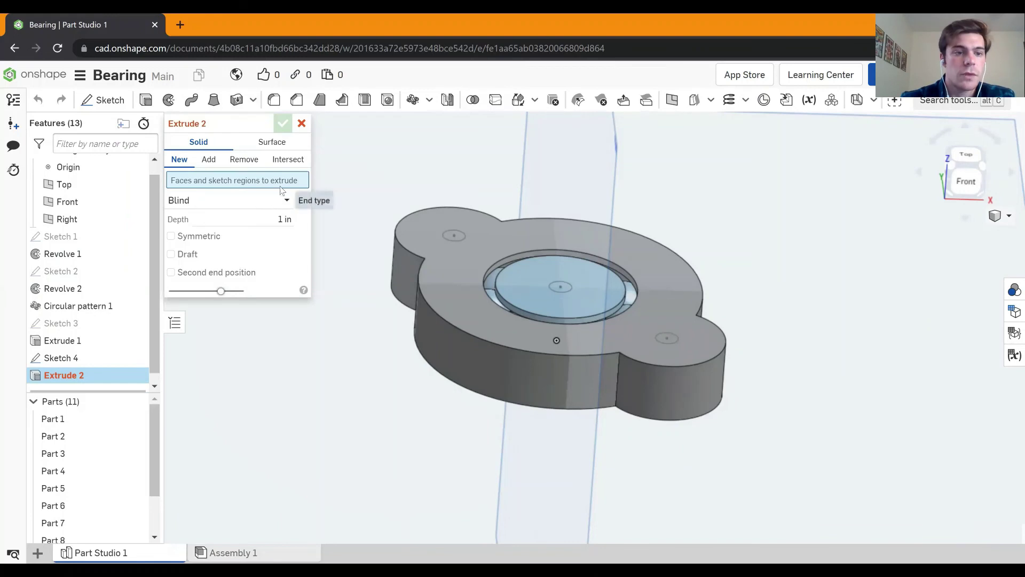
{"action": "left_click", "coordinate": [208, 160]}
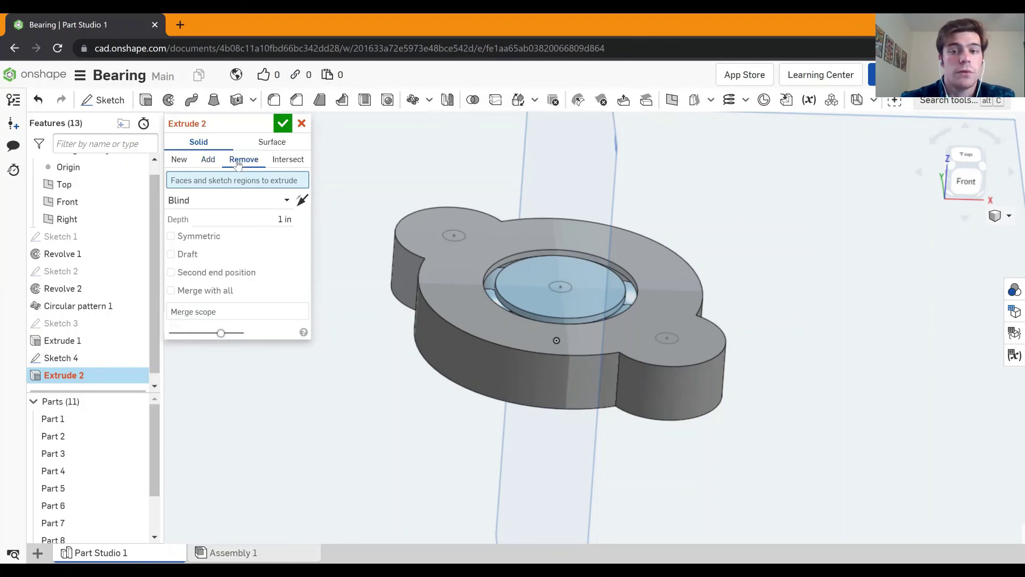
{"action": "left_click", "coordinate": [452, 236]}
{"action": "left_click", "coordinate": [567, 287]}
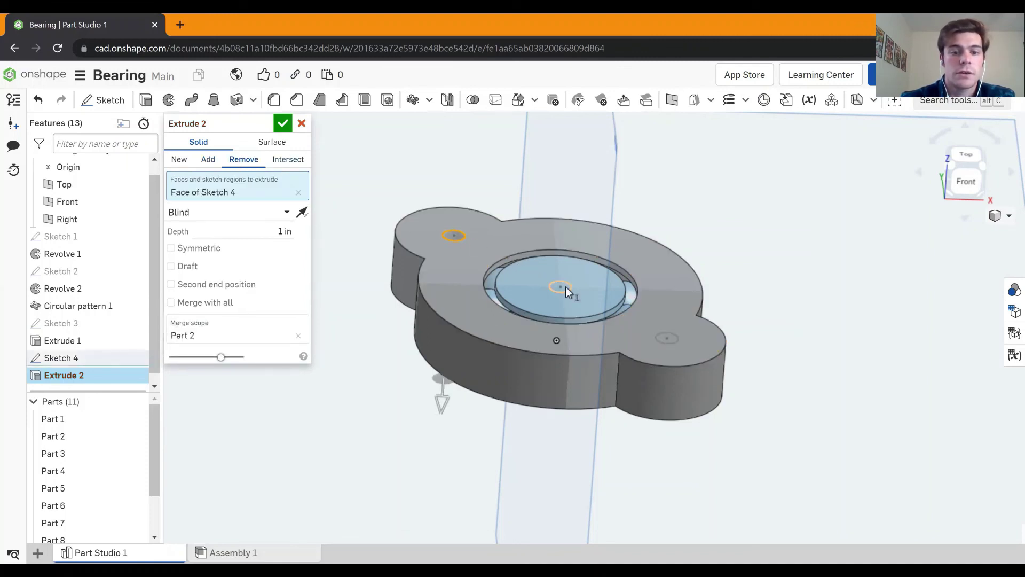
{"action": "left_click", "coordinate": [671, 340]}
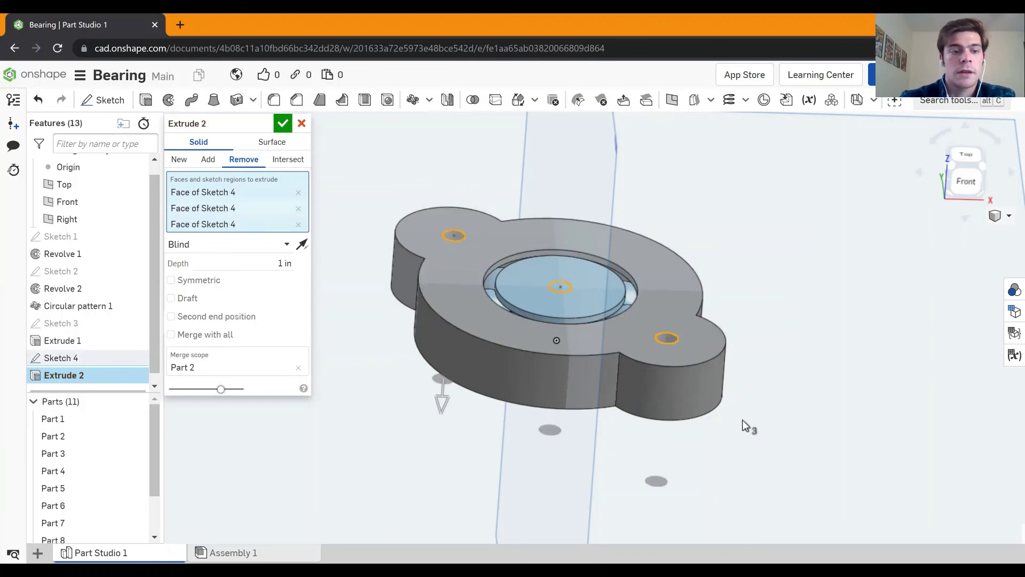
{"action": "middle_click_drag", "start_coordinate": [744, 426], "coordinate": [717, 421]}
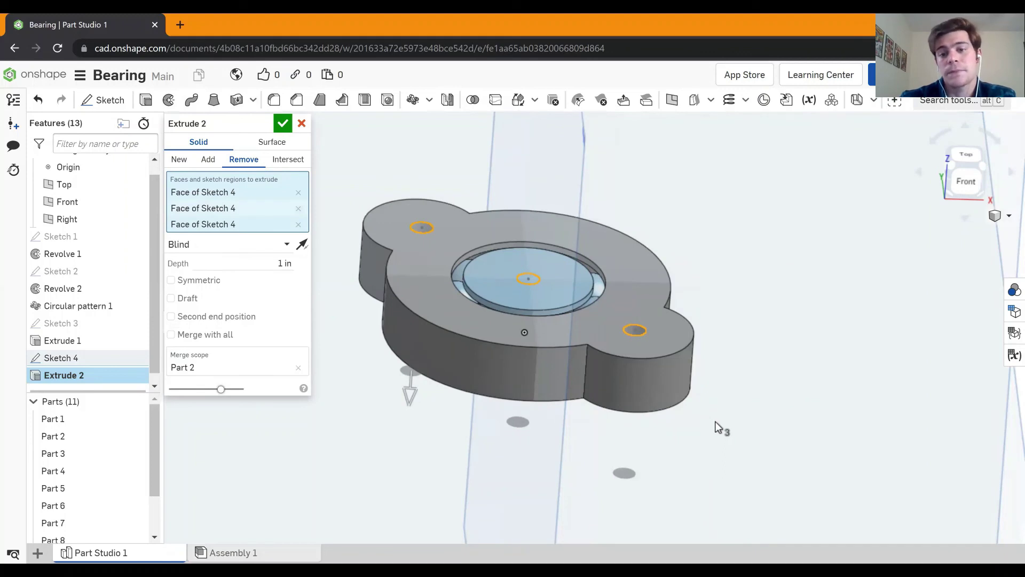
{"action": "middle_click_drag", "start_coordinate": [718, 425], "coordinate": [684, 393]}
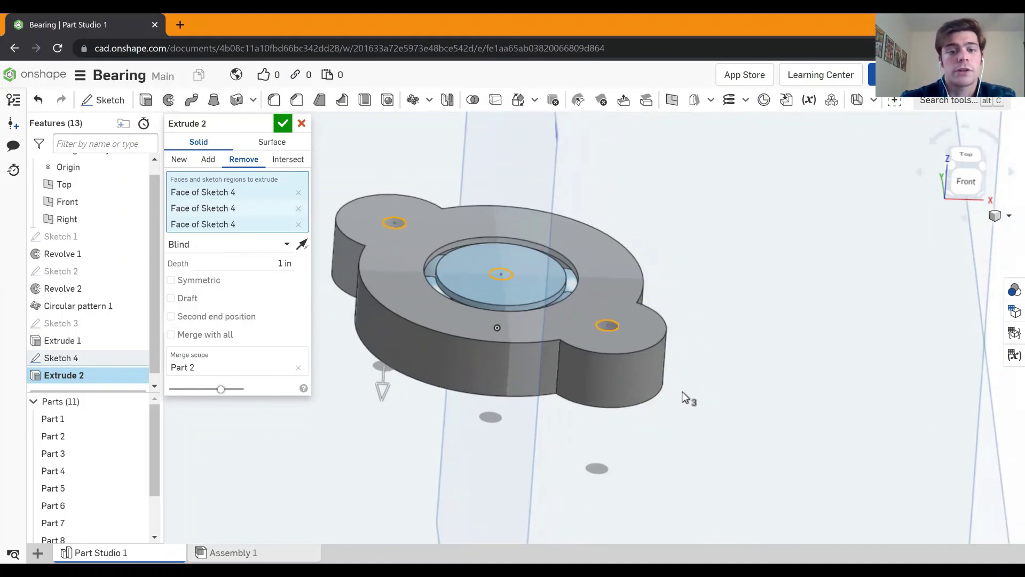
{"action": "right_click_drag", "start_coordinate": [684, 394], "coordinate": [697, 422]}
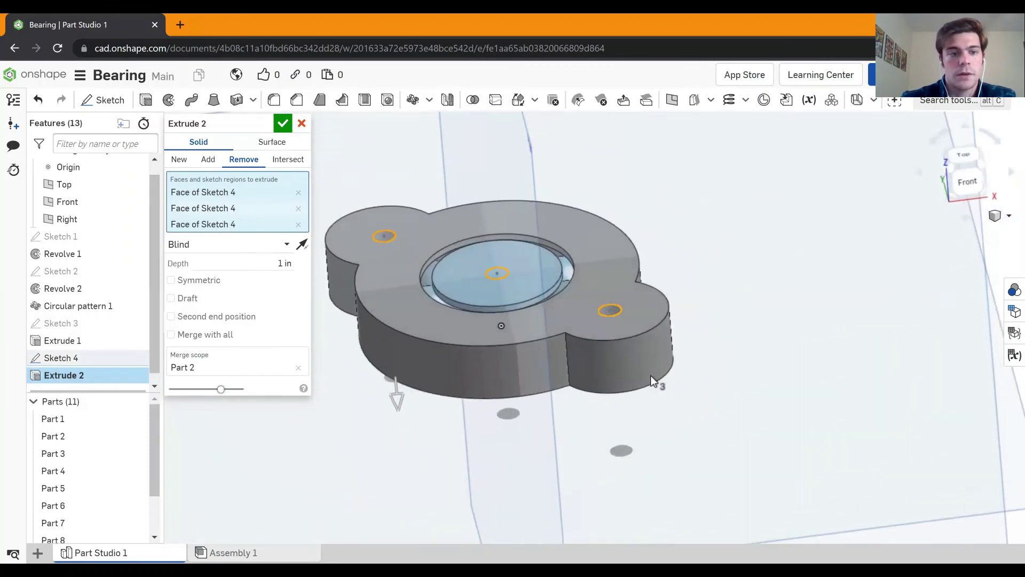
{"action": "left_click", "coordinate": [283, 124]}
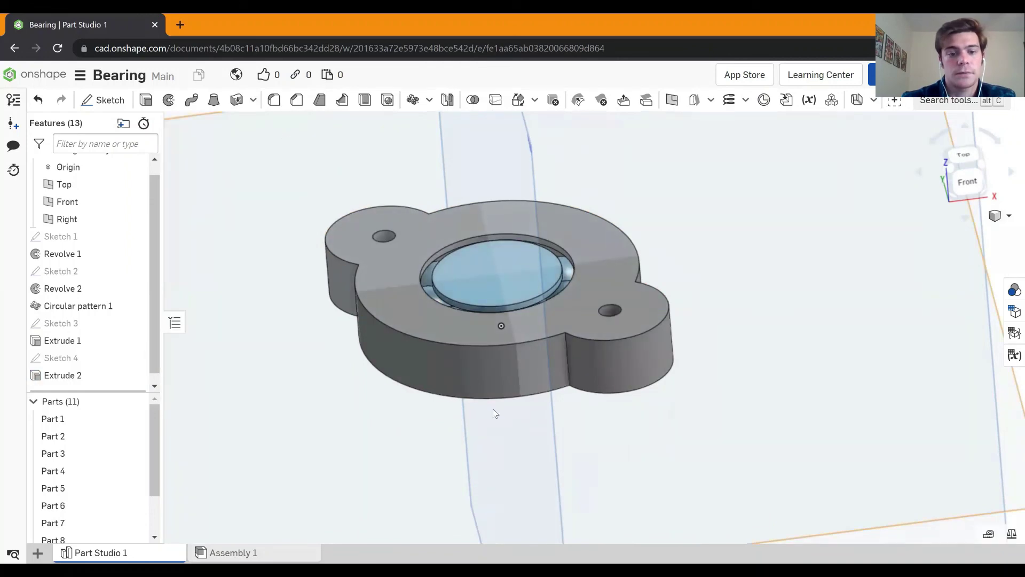
{"action": "right_click_drag", "start_coordinate": [509, 347], "coordinate": [498, 411]}
{"action": "scroll", "coordinate": [497, 406], "scroll_direction": "up", "scroll_amount": 3}
{"action": "scroll", "coordinate": [499, 401], "scroll_direction": "down", "scroll_amount": 5}
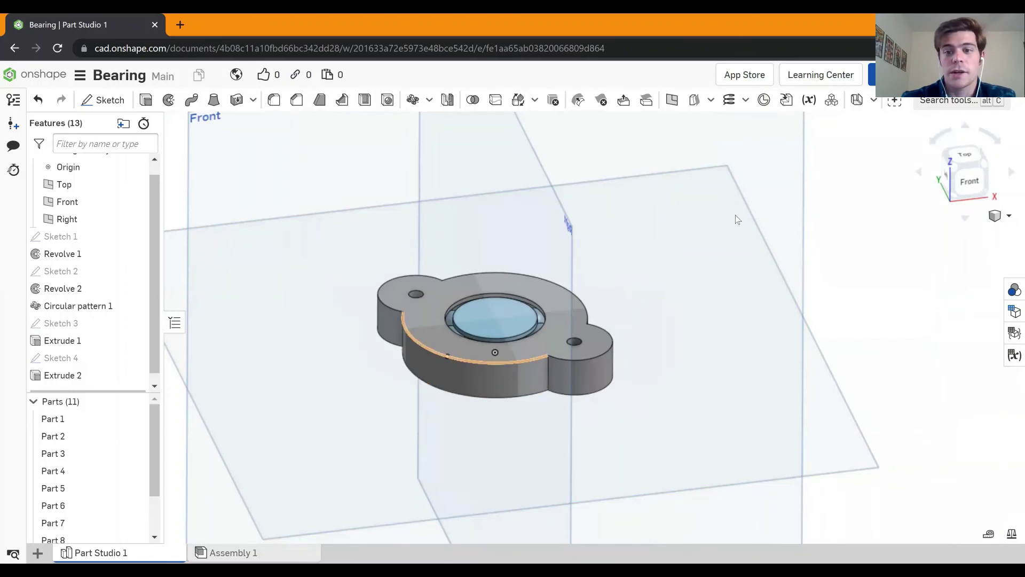